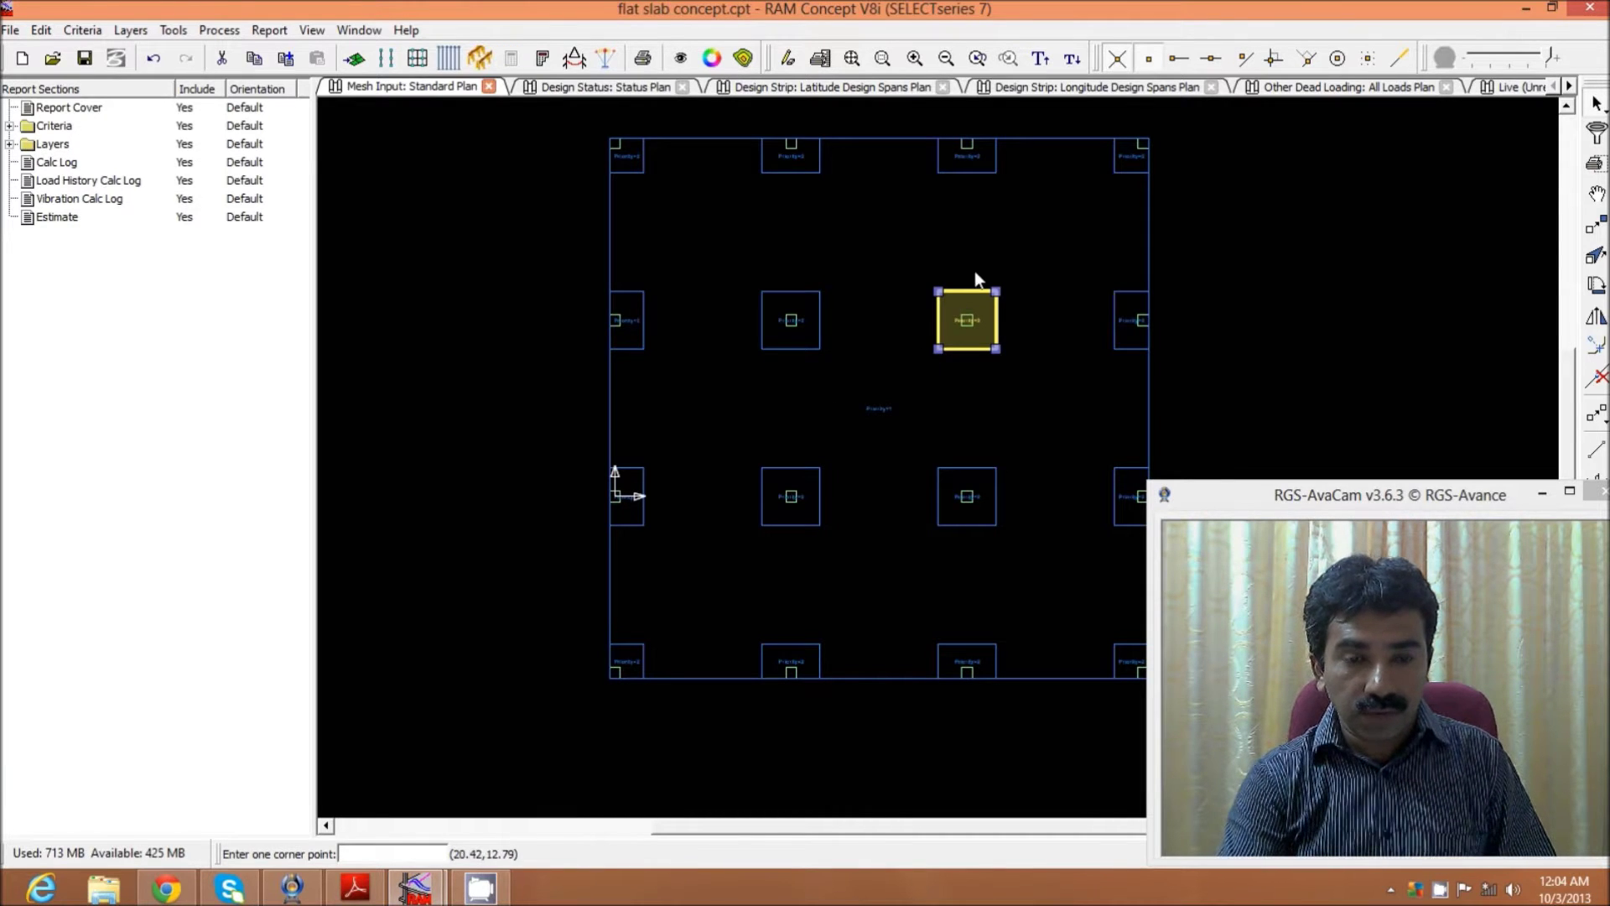
Step: Check the main slab region's Selection Properties (M30 concrete, 275 mm thick, priority 1) and close them unchanged
{"action": "scroll", "coordinate": [873, 310], "scroll_direction": "up", "scroll_amount": 2}
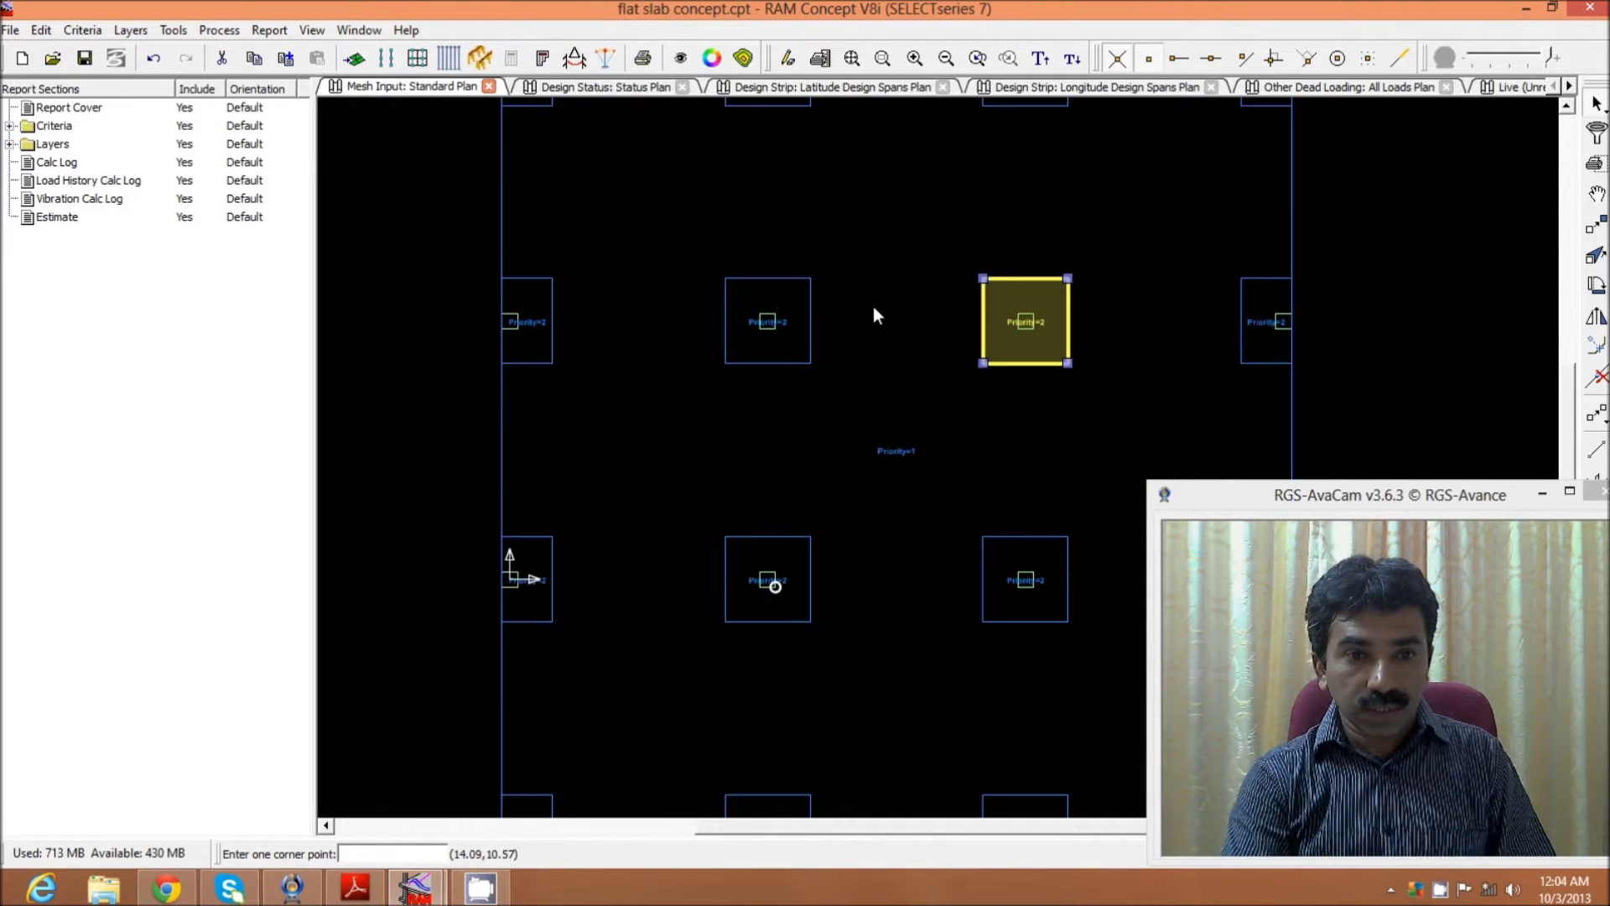
{"action": "scroll", "coordinate": [874, 307], "scroll_direction": "up", "scroll_amount": 1}
{"action": "scroll", "coordinate": [874, 308], "scroll_direction": "down", "scroll_amount": 2}
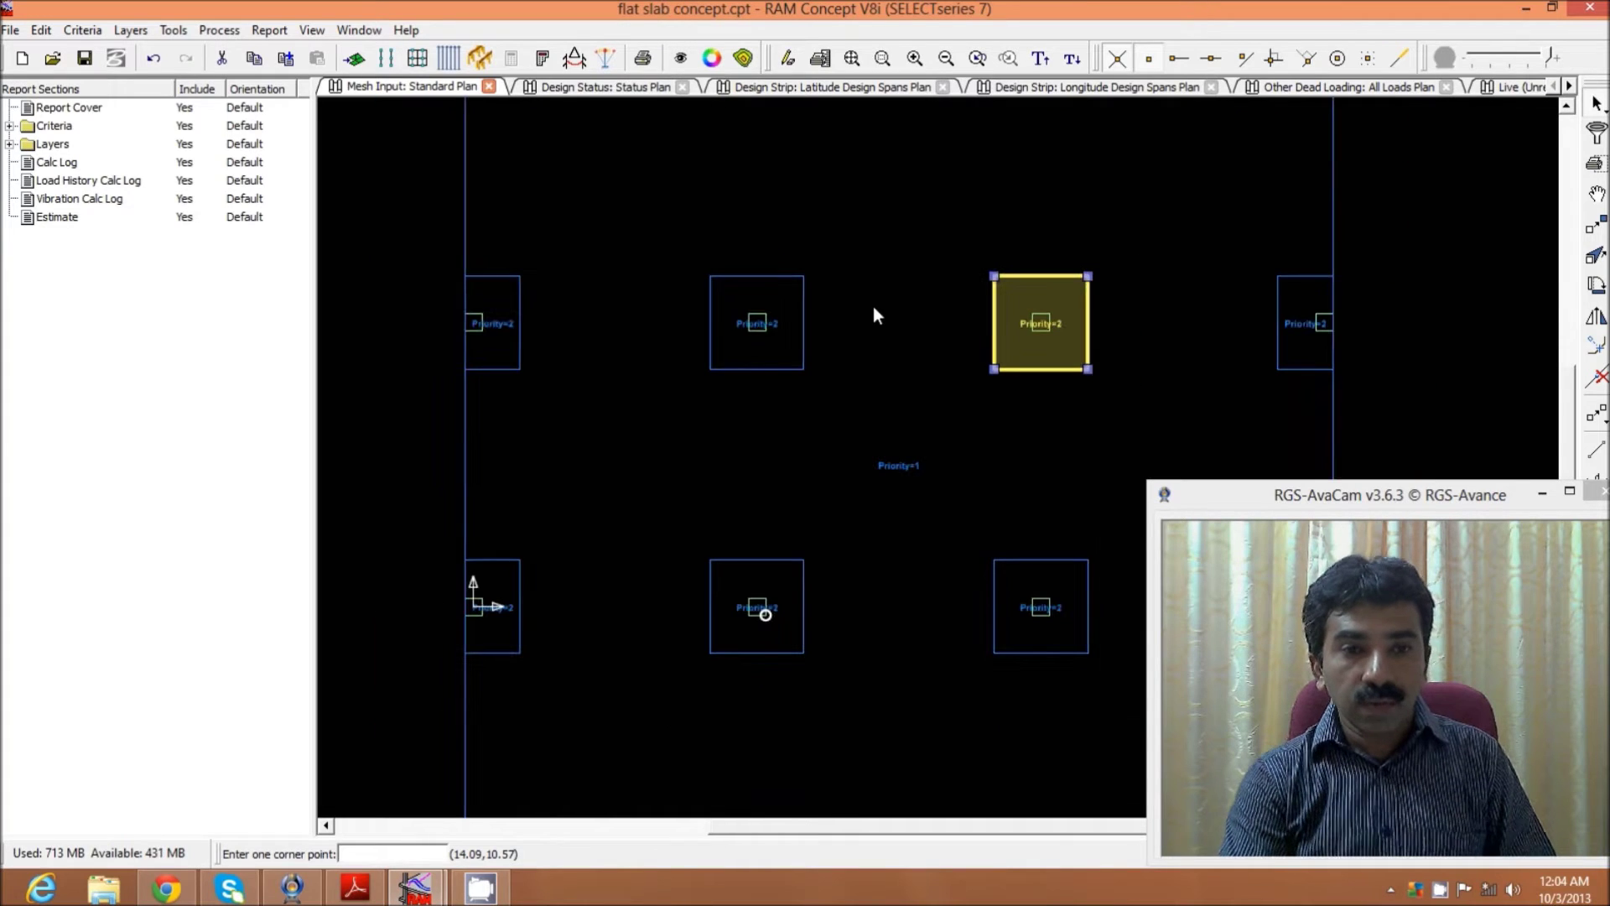
{"action": "scroll", "coordinate": [875, 314], "scroll_direction": "down", "scroll_amount": 1}
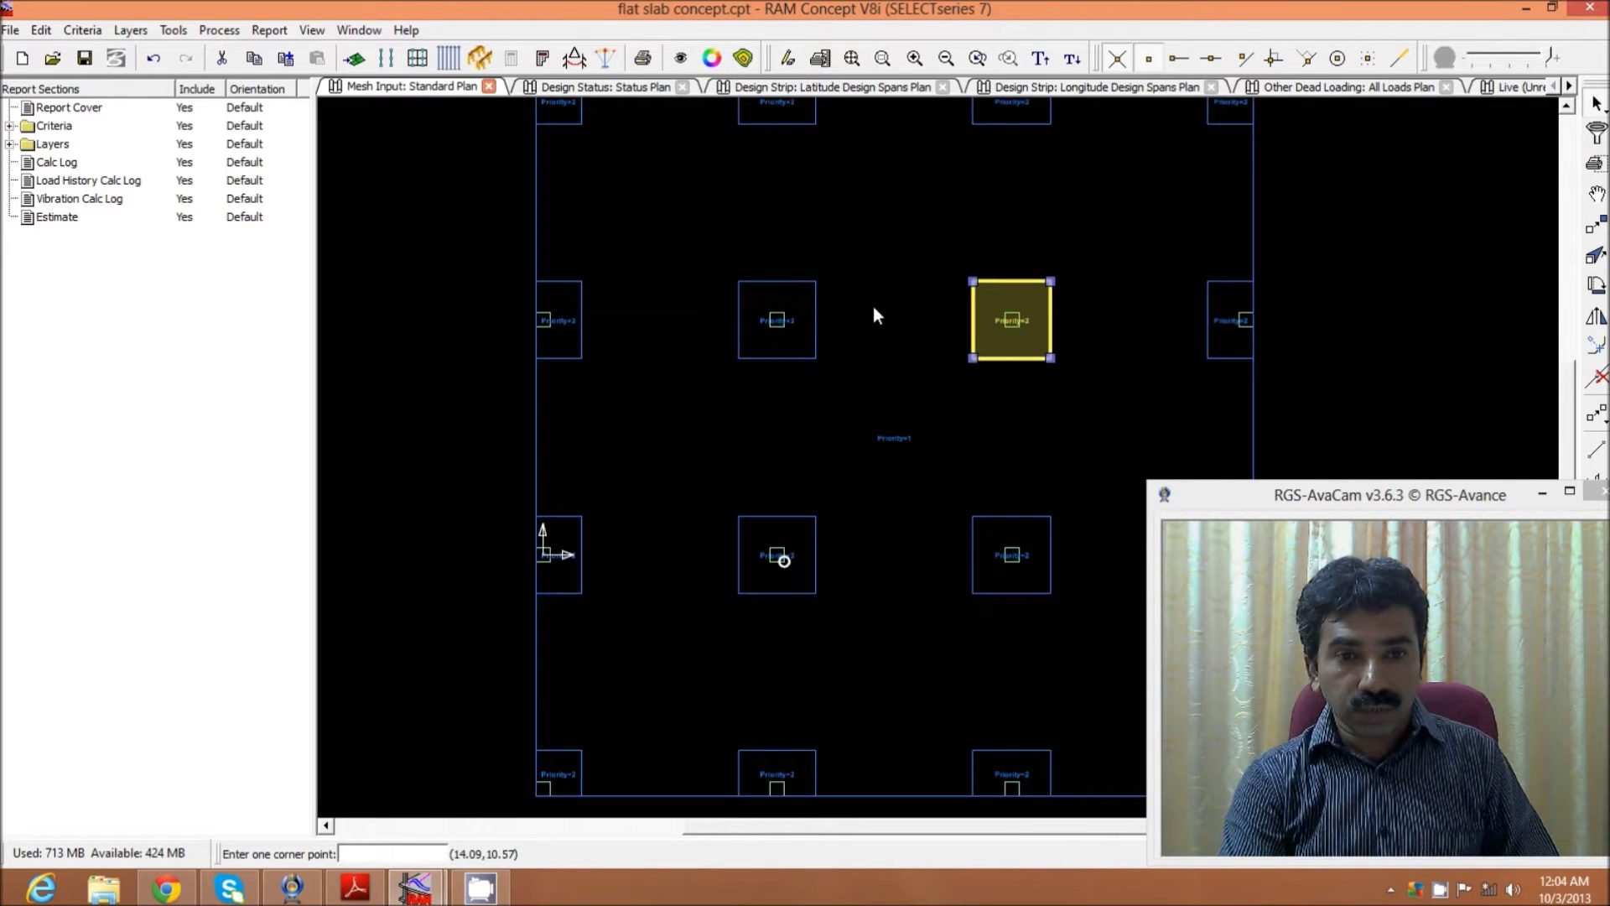
{"action": "scroll", "coordinate": [873, 316], "scroll_direction": "down", "scroll_amount": 1}
{"action": "left_click", "coordinate": [871, 310]}
{"action": "right_click", "coordinate": [885, 265]}
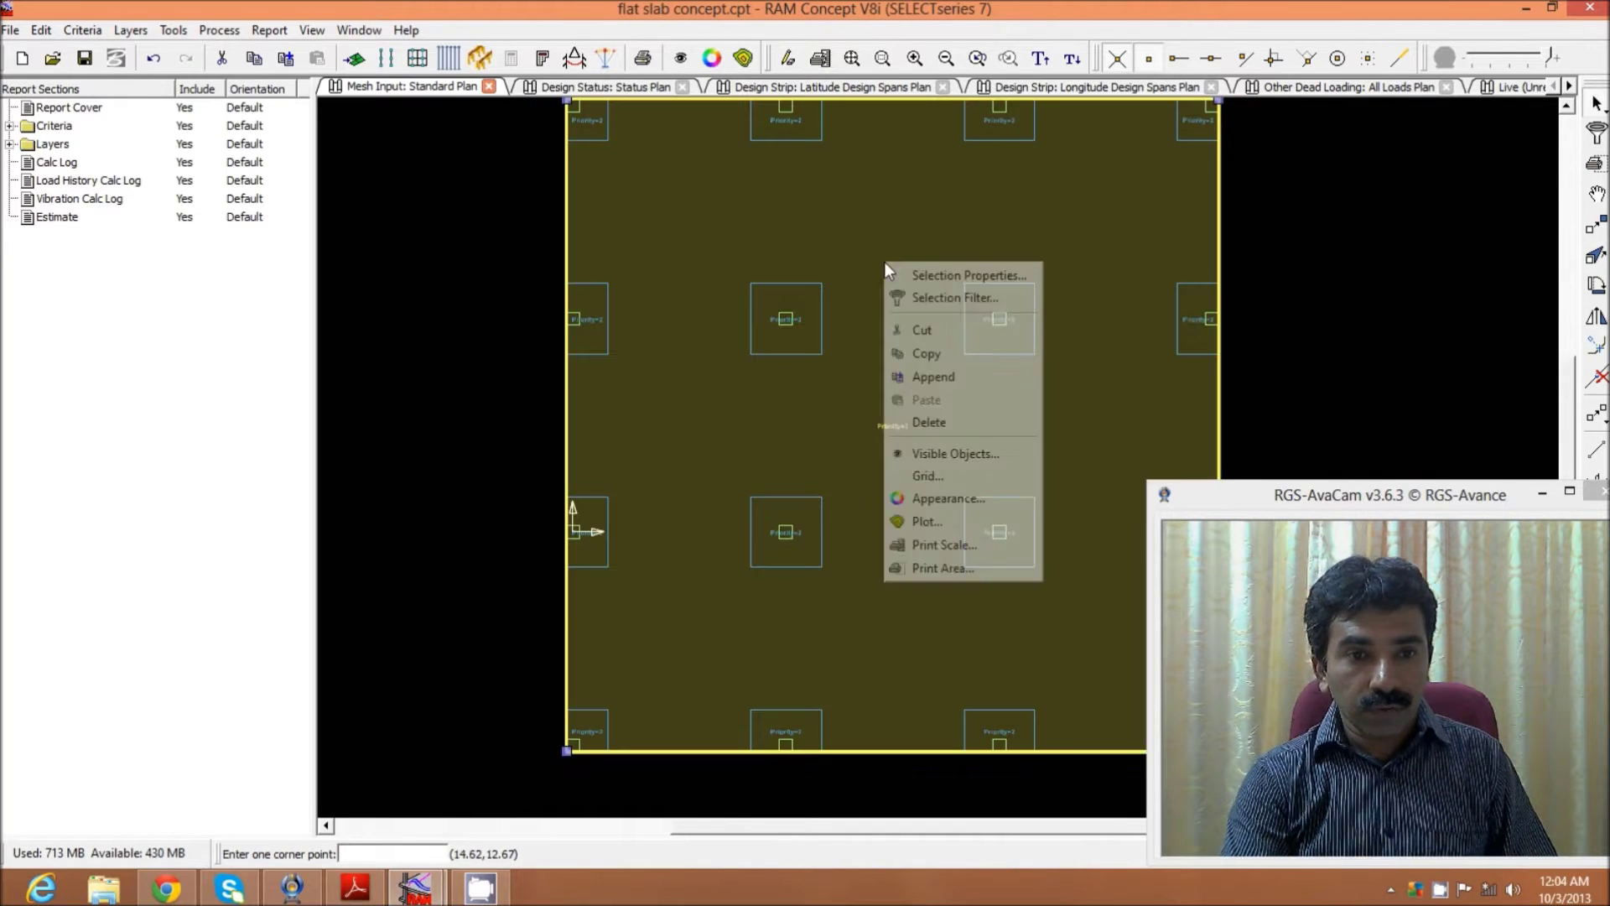
{"action": "left_click", "coordinate": [941, 270]}
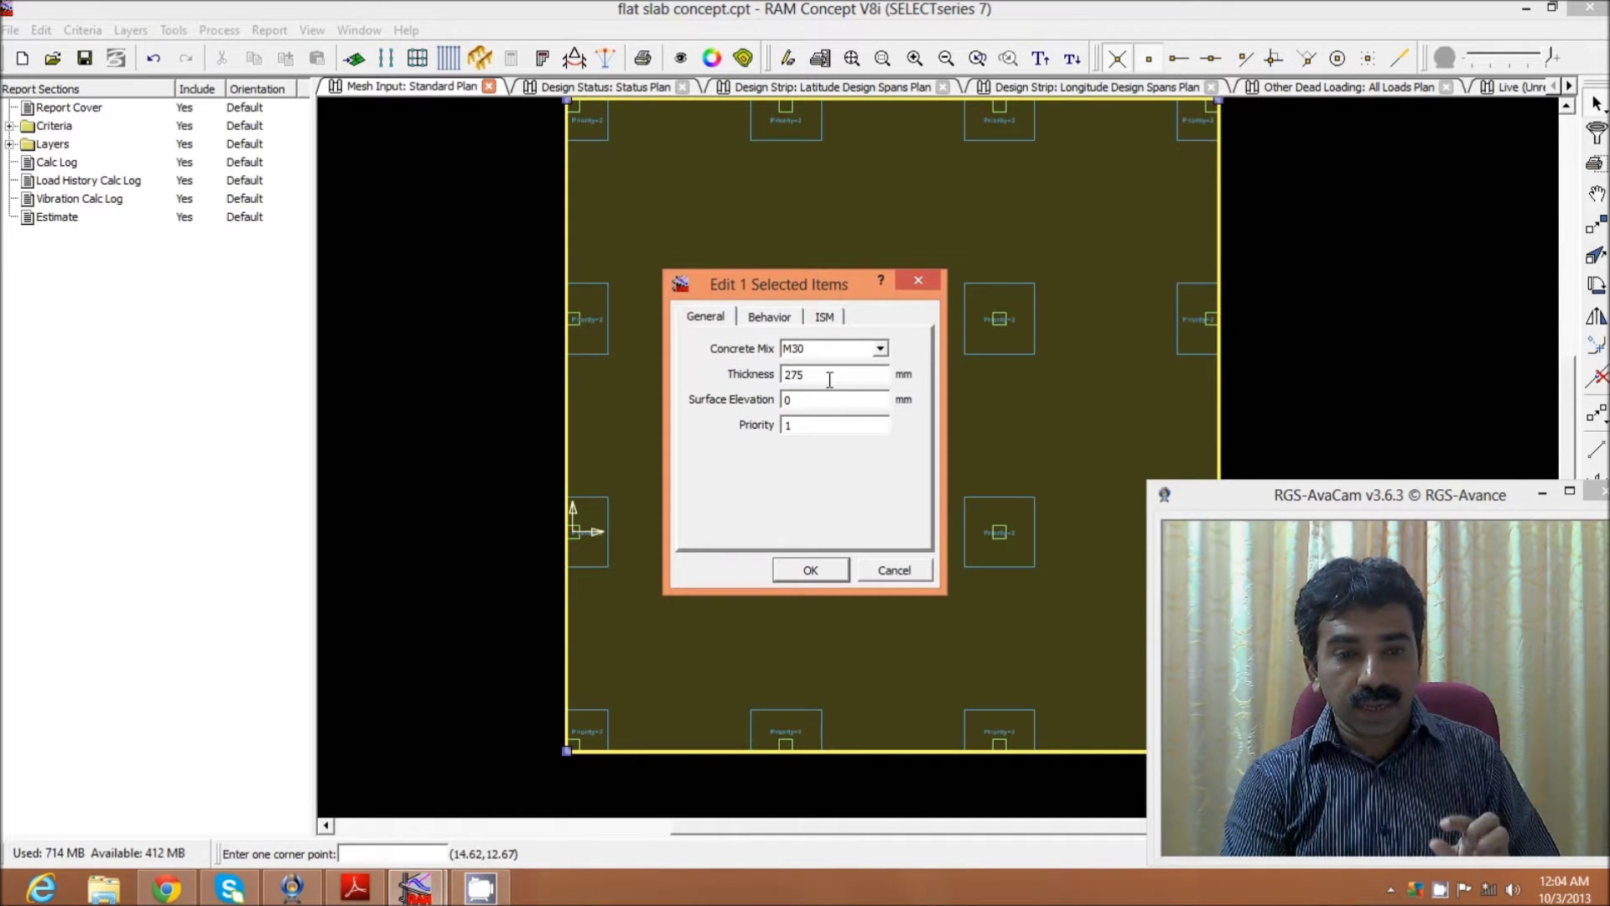
{"action": "left_click", "coordinate": [922, 281]}
Step: Inspect a column drop panel's properties (M30 concrete, 550 mm thick, priority 2), then close the dialog
{"action": "left_click", "coordinate": [1006, 301]}
{"action": "right_click", "coordinate": [1007, 302]}
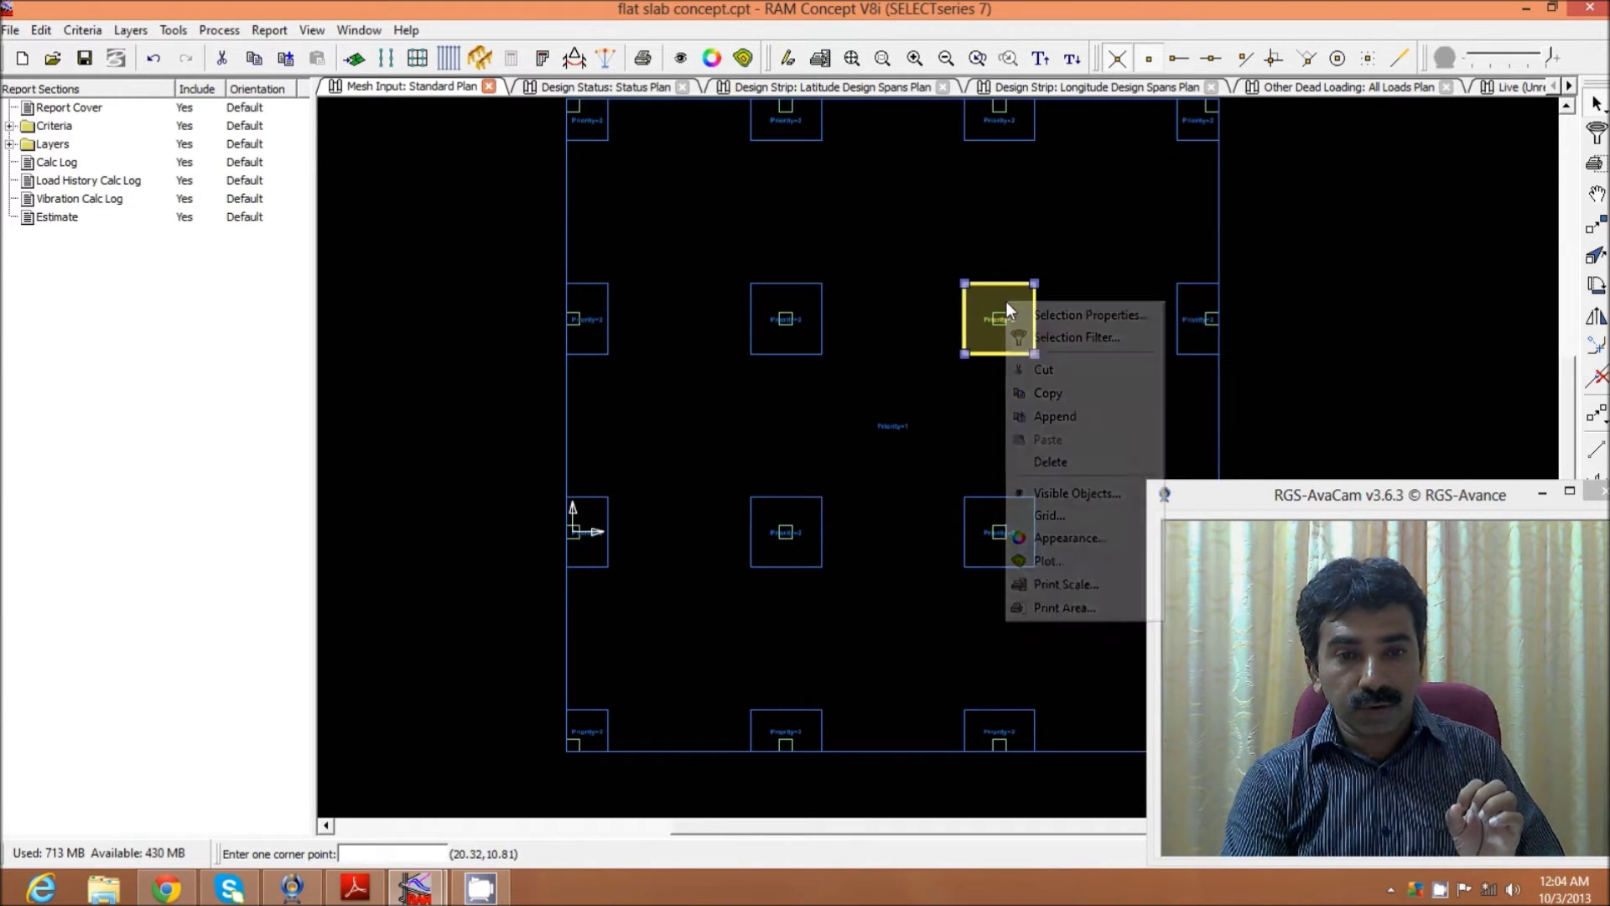
{"action": "left_click", "coordinate": [1037, 317]}
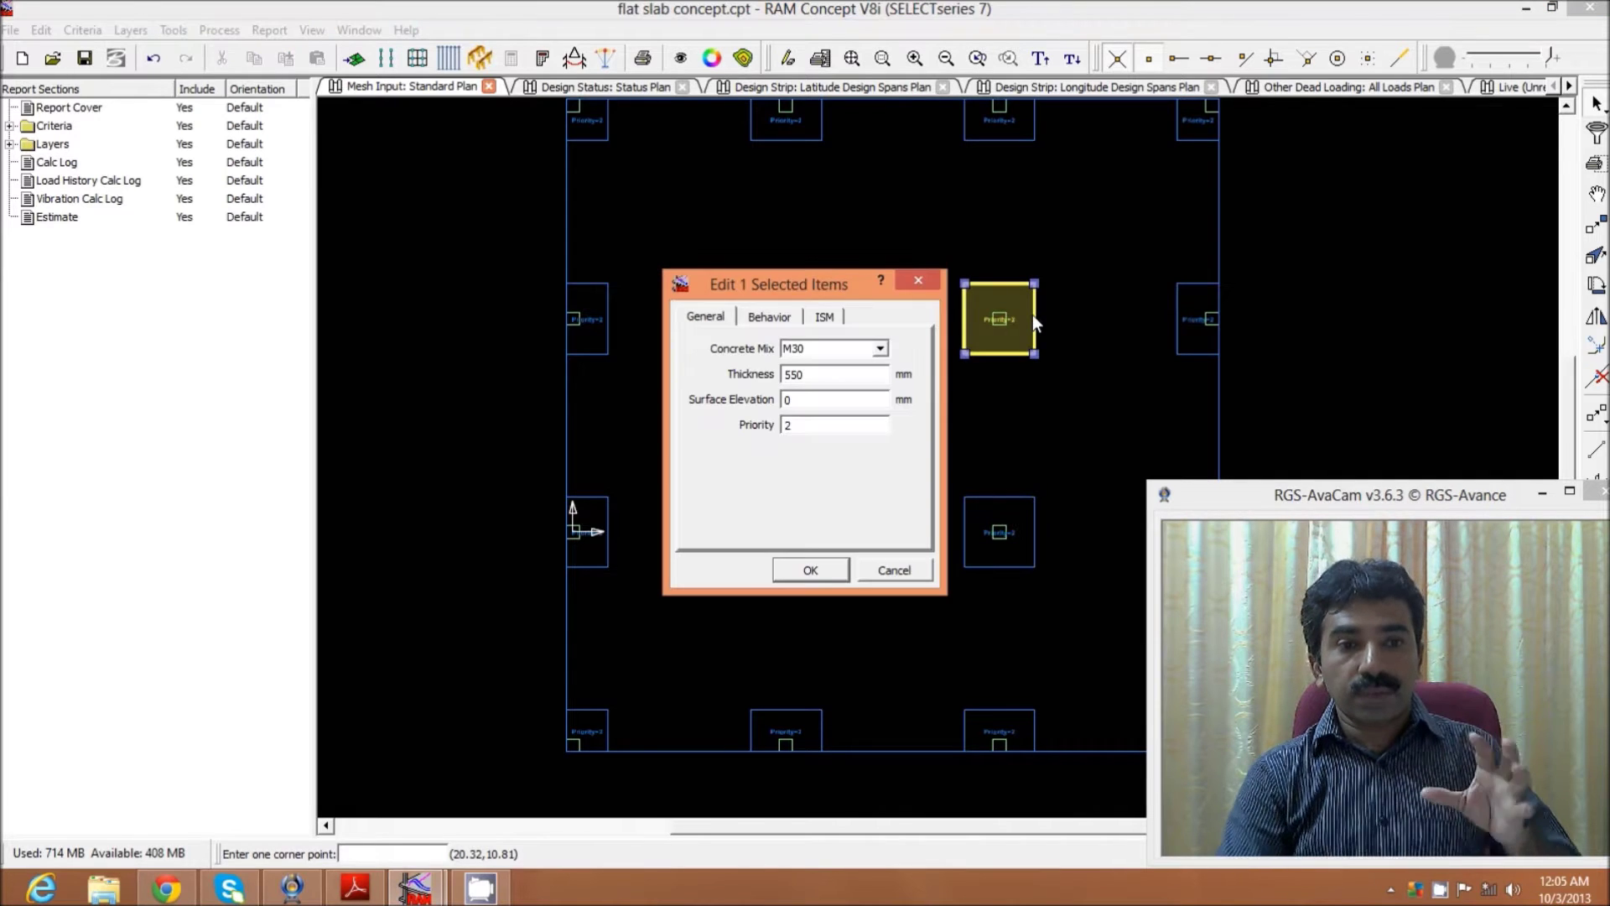
{"action": "left_click", "coordinate": [917, 282]}
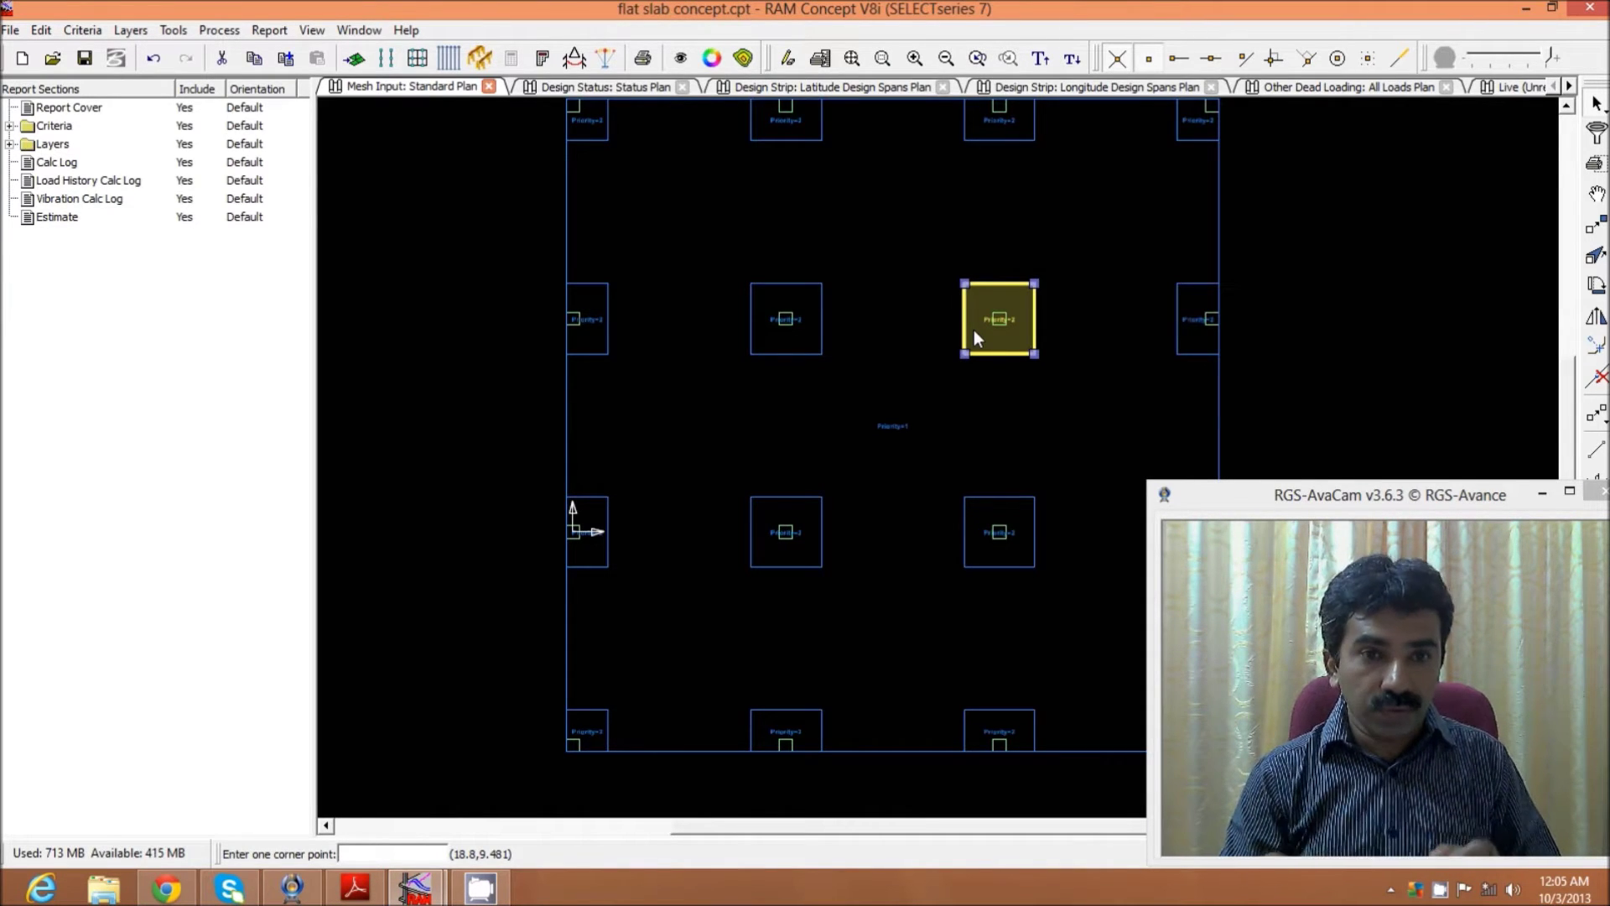
Step: Display the Design Strip: Latitude Design Spans Plan from the Layers menu
{"action": "scroll", "coordinate": [934, 386], "scroll_direction": "down", "scroll_amount": 1}
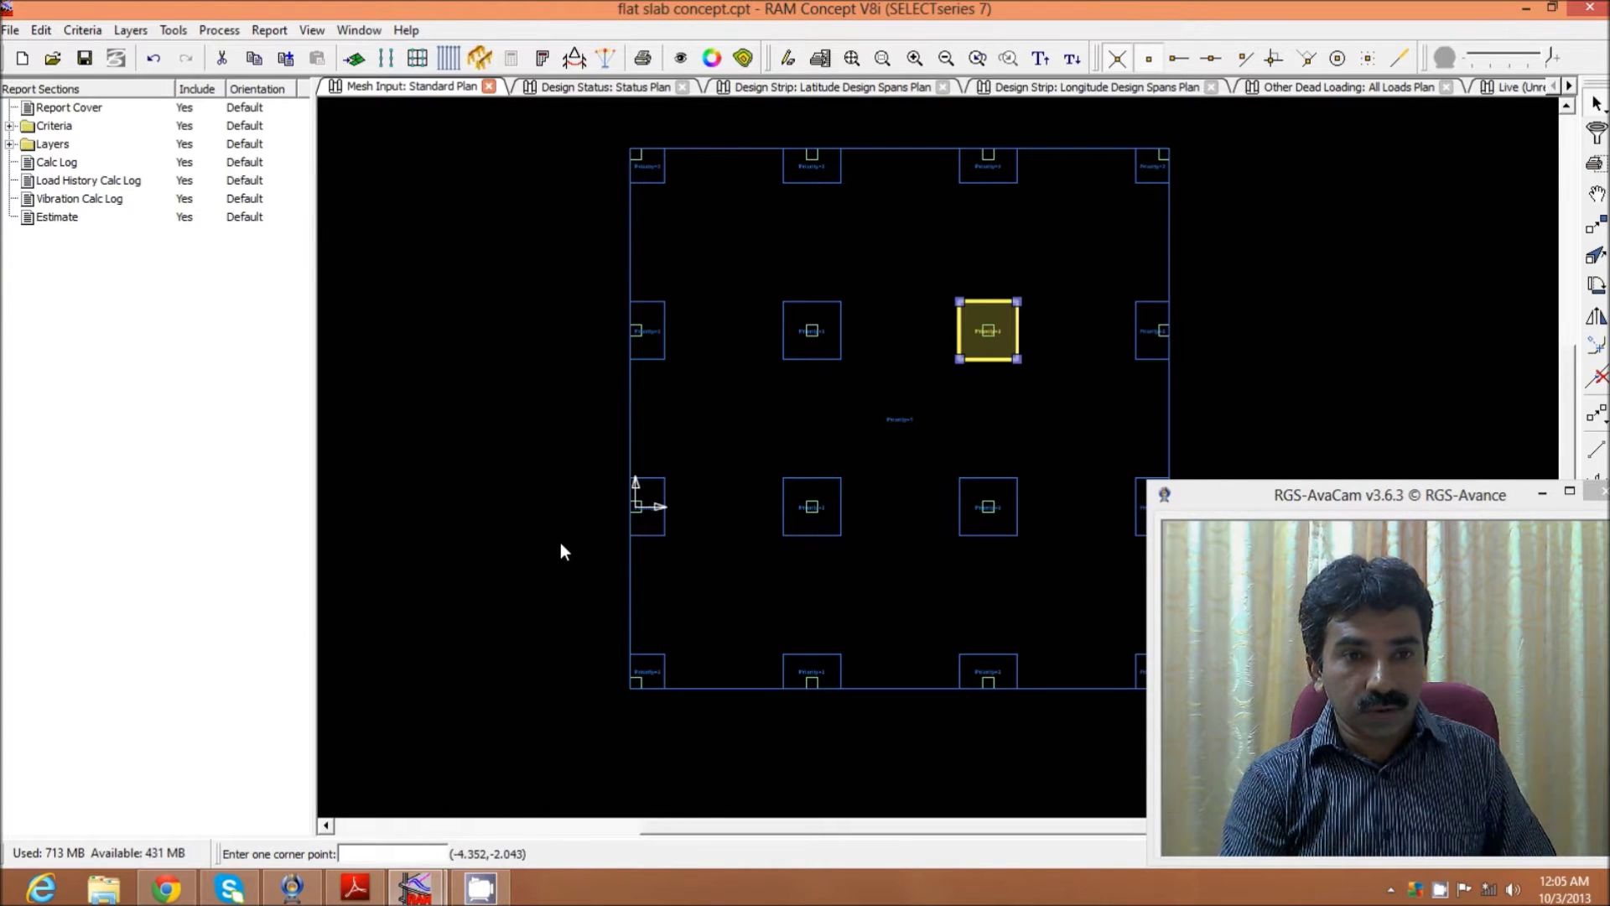
{"action": "left_click", "coordinate": [130, 30]}
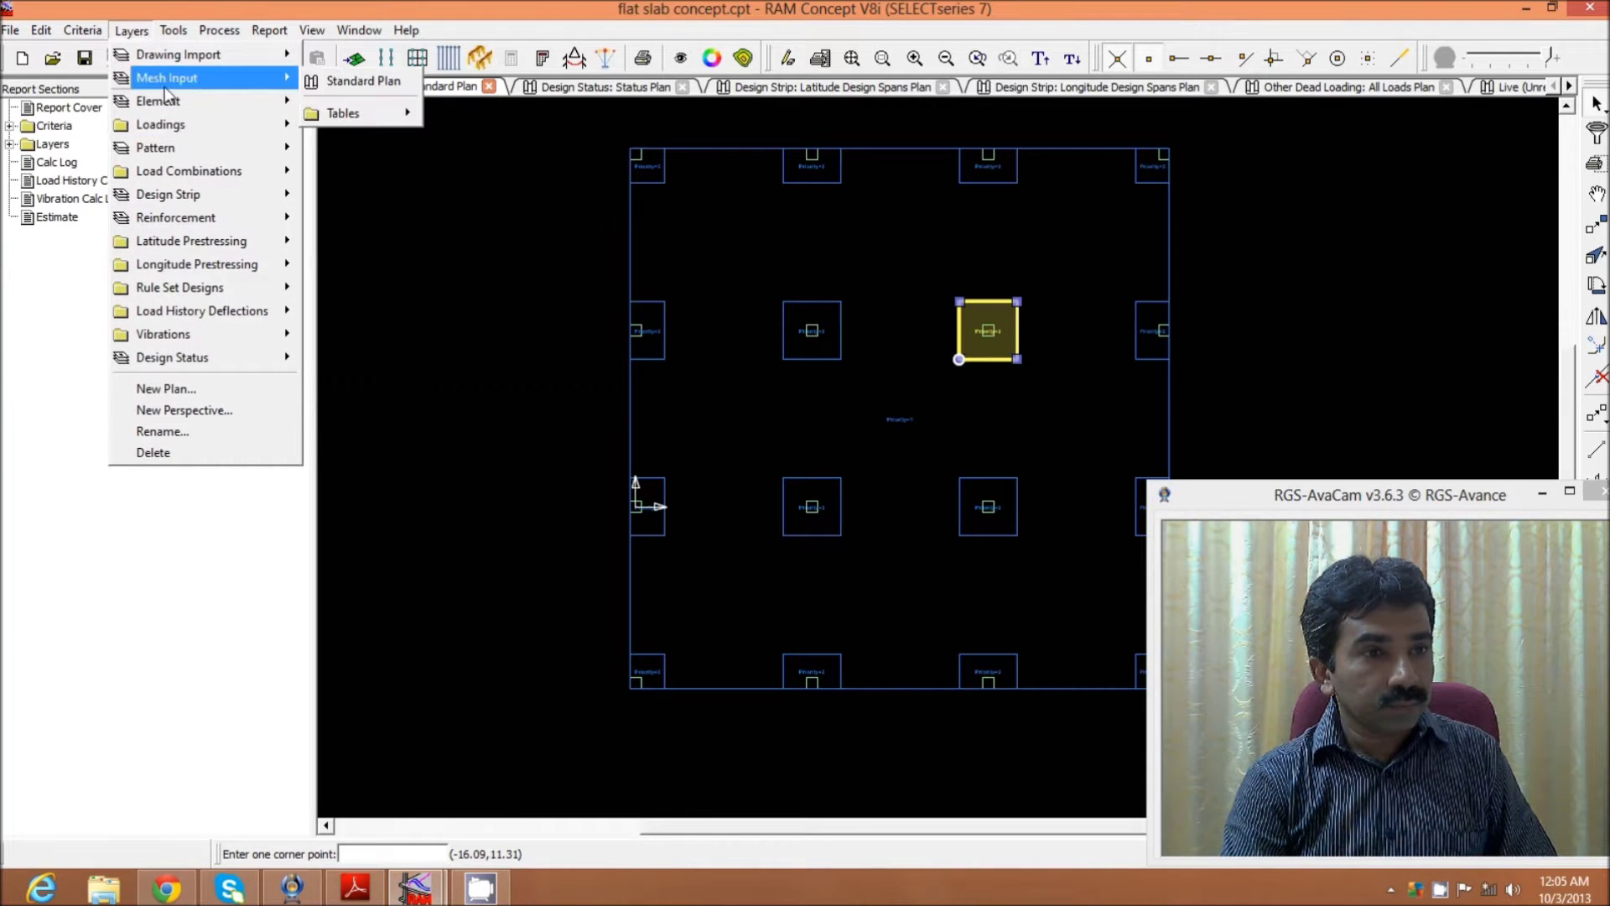
{"action": "mouse_move", "coordinate": [168, 194]}
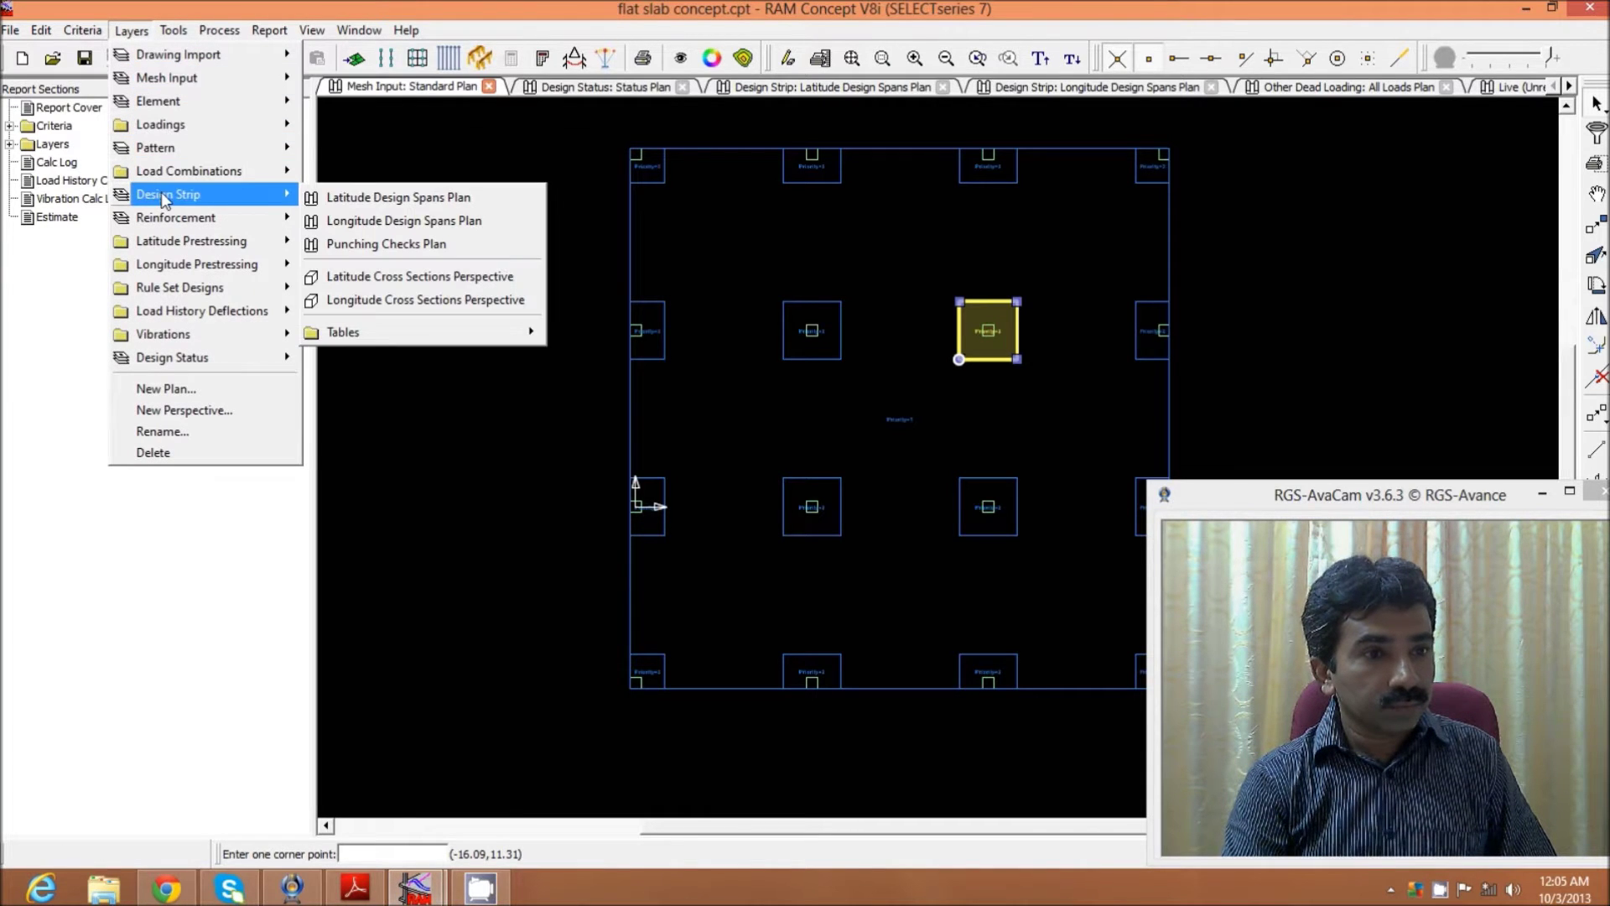
{"action": "left_click", "coordinate": [390, 201]}
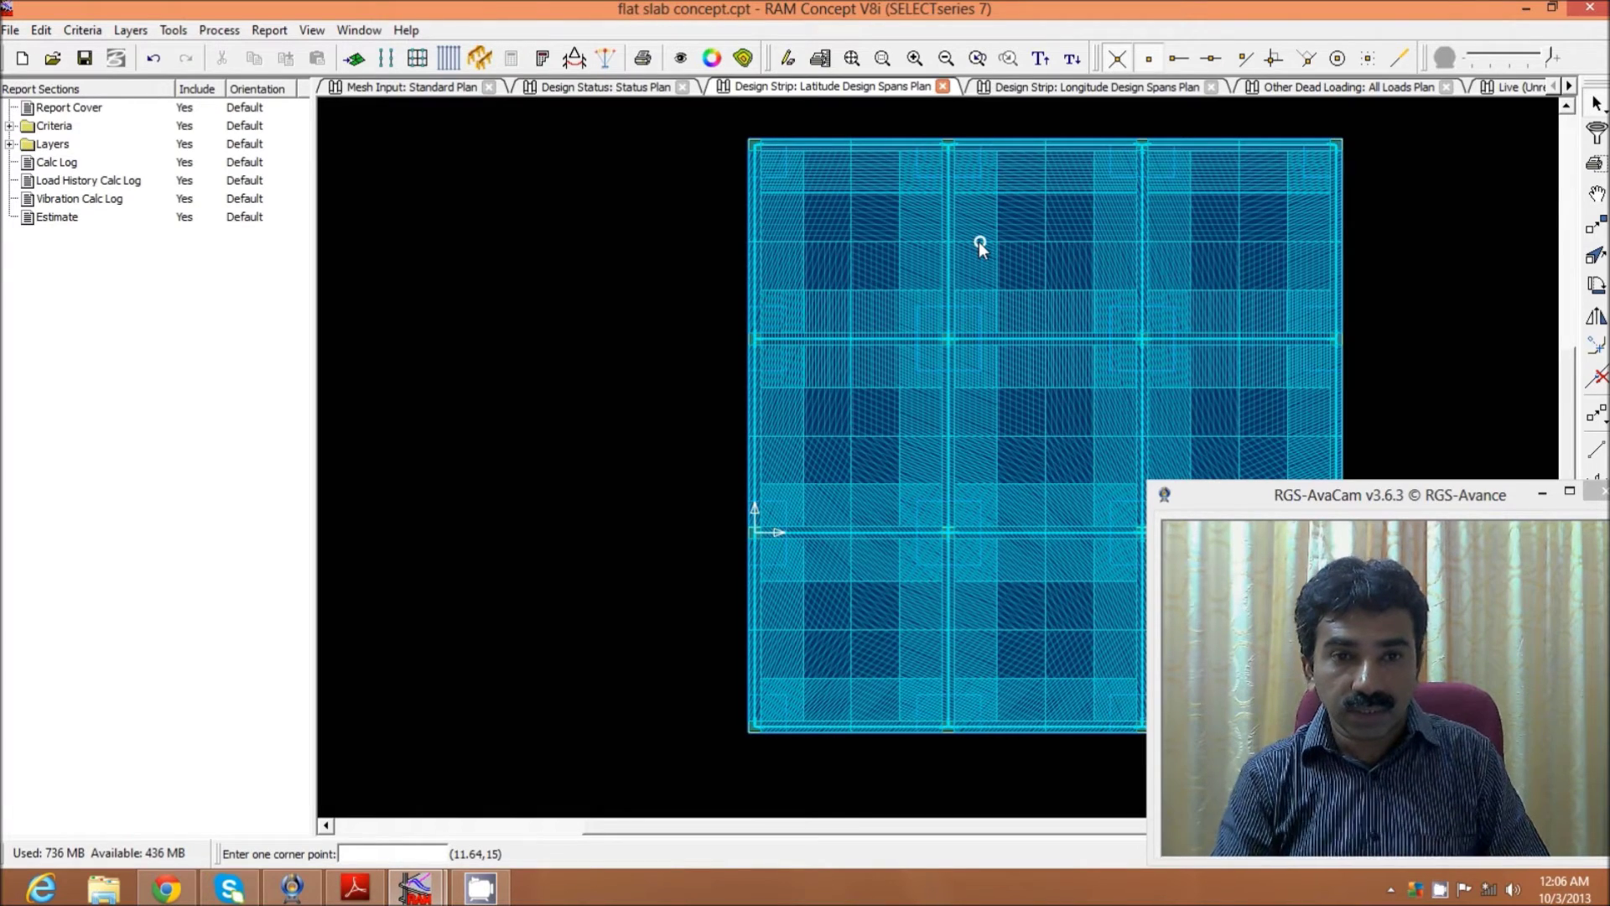
{"action": "scroll", "coordinate": [984, 329], "scroll_direction": "up", "scroll_amount": 2}
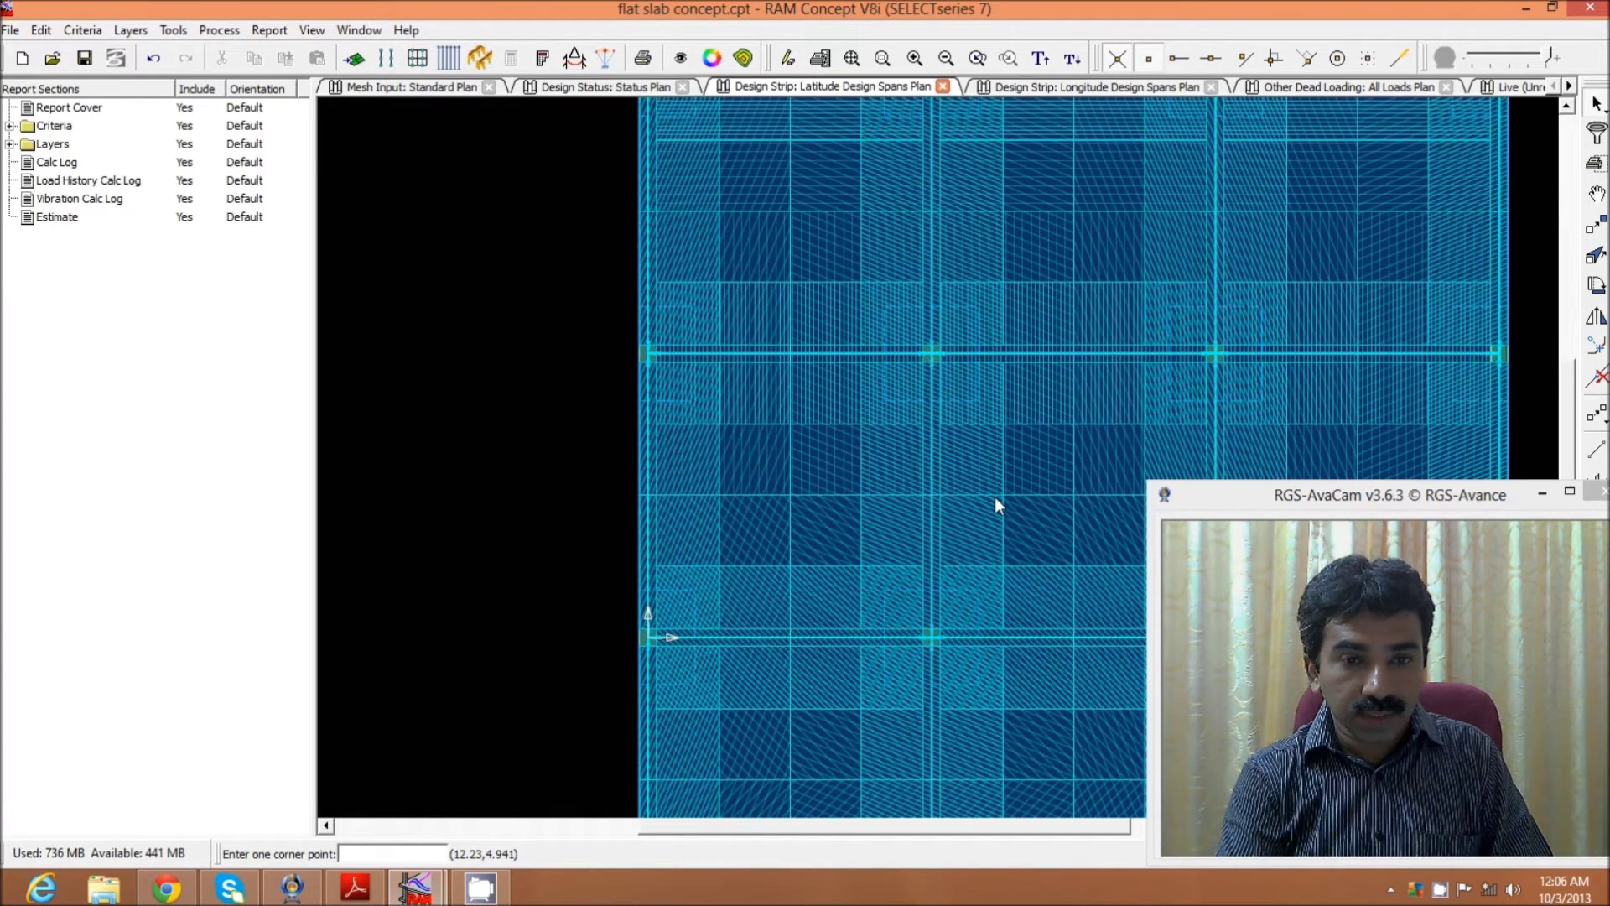
{"action": "scroll", "coordinate": [995, 496], "scroll_direction": "down", "scroll_amount": 1}
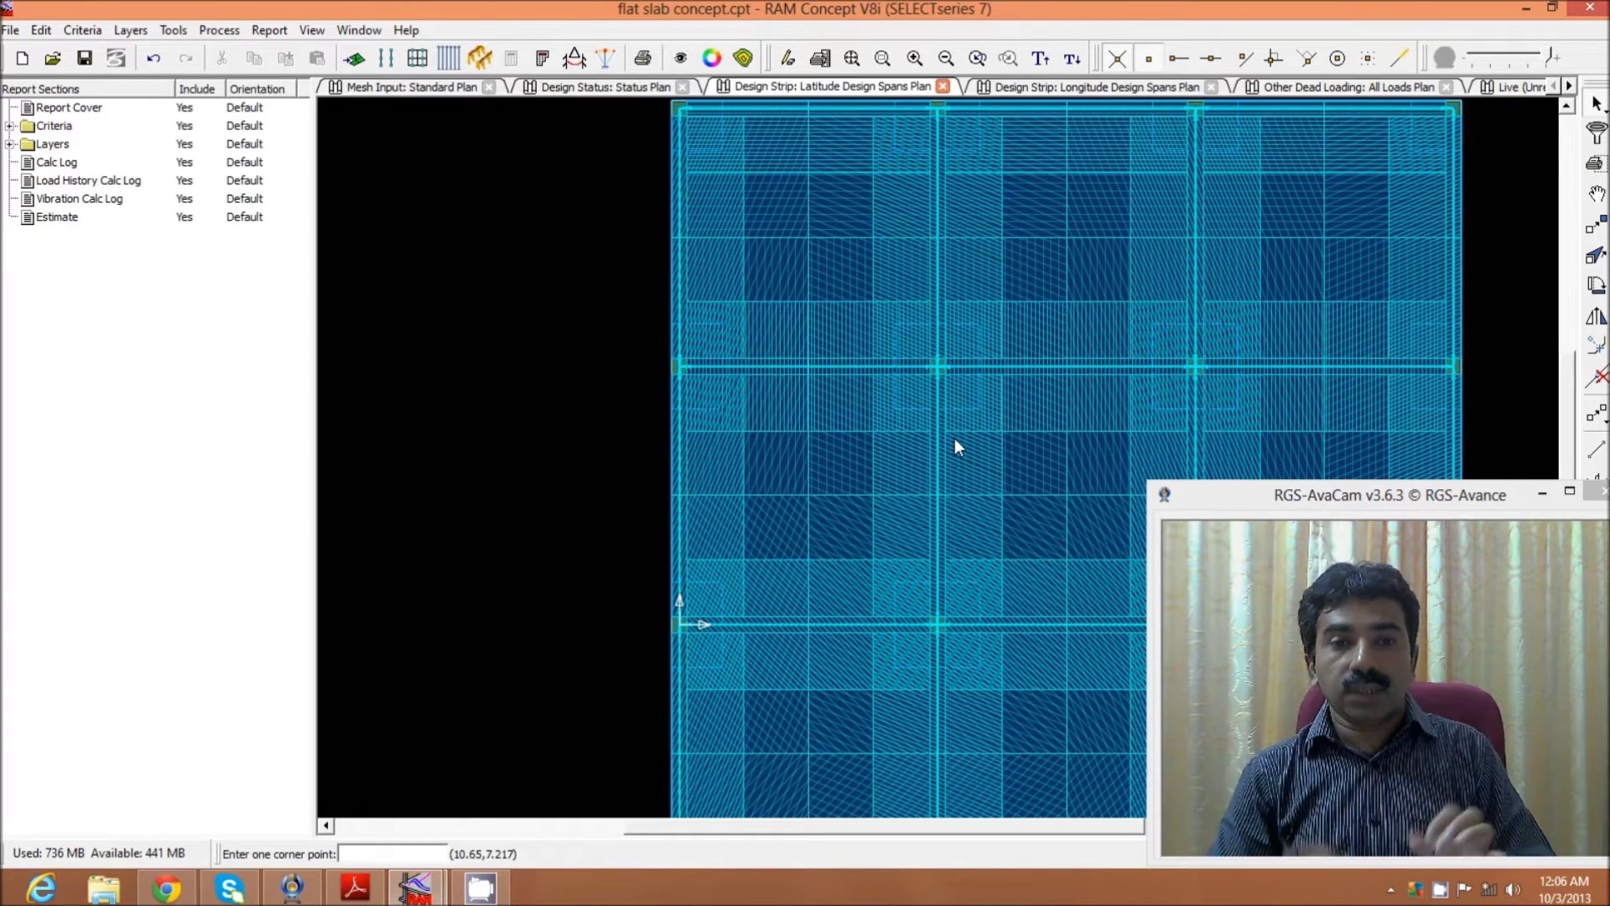
{"action": "scroll", "coordinate": [954, 446], "scroll_direction": "down", "scroll_amount": 1}
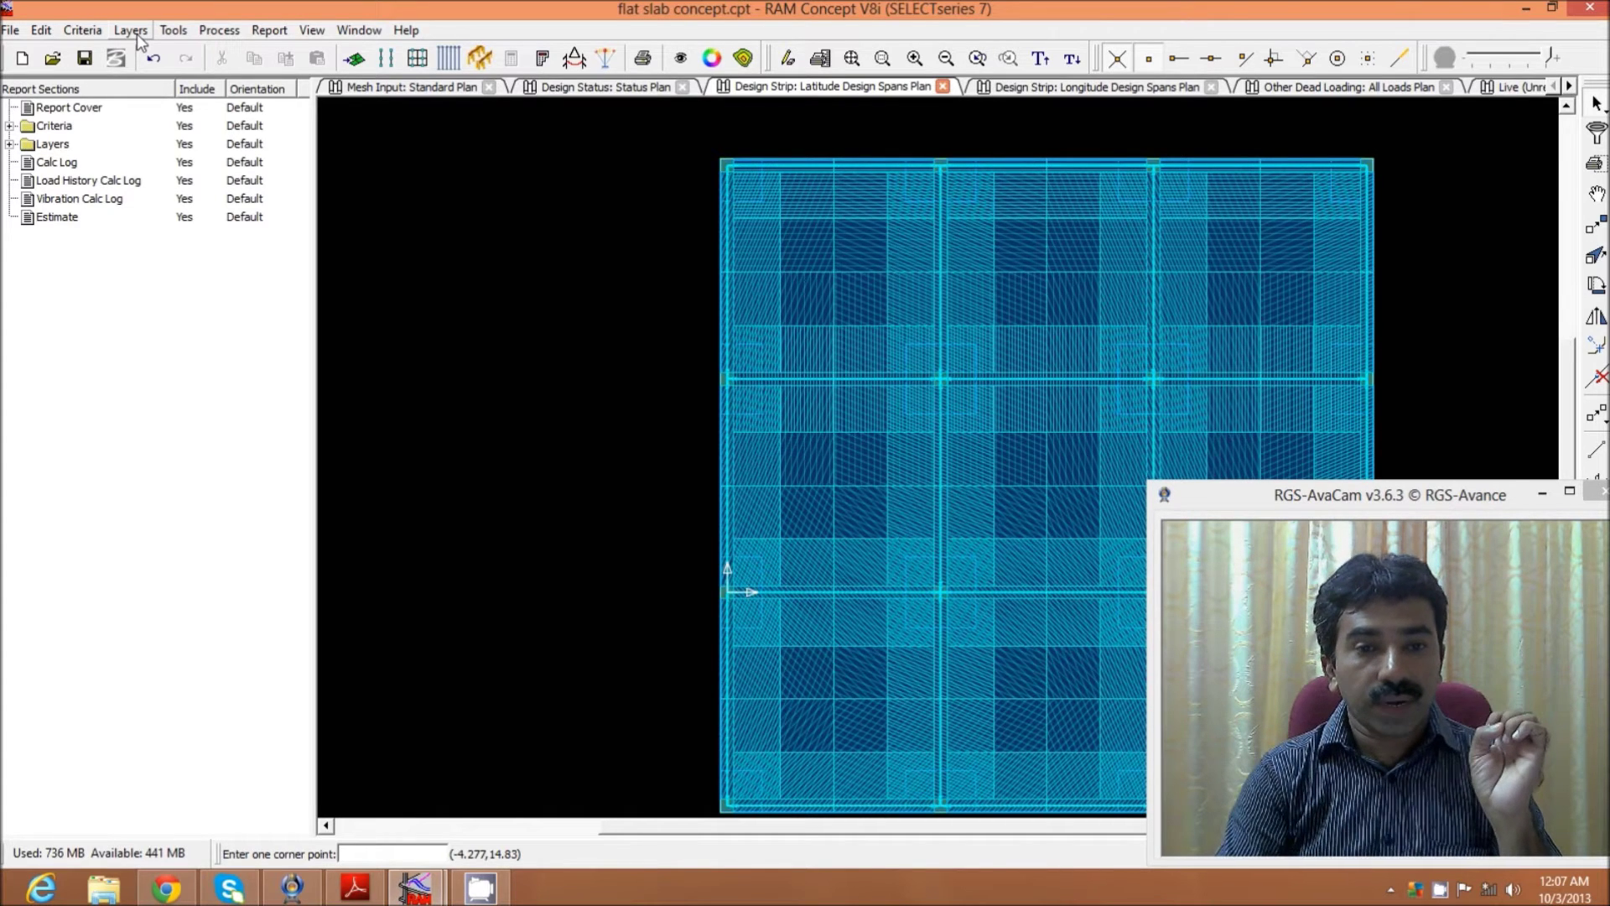
Step: Show the Design Status: Status Plan with span and column punching checks labelled OK
{"action": "left_click", "coordinate": [118, 35]}
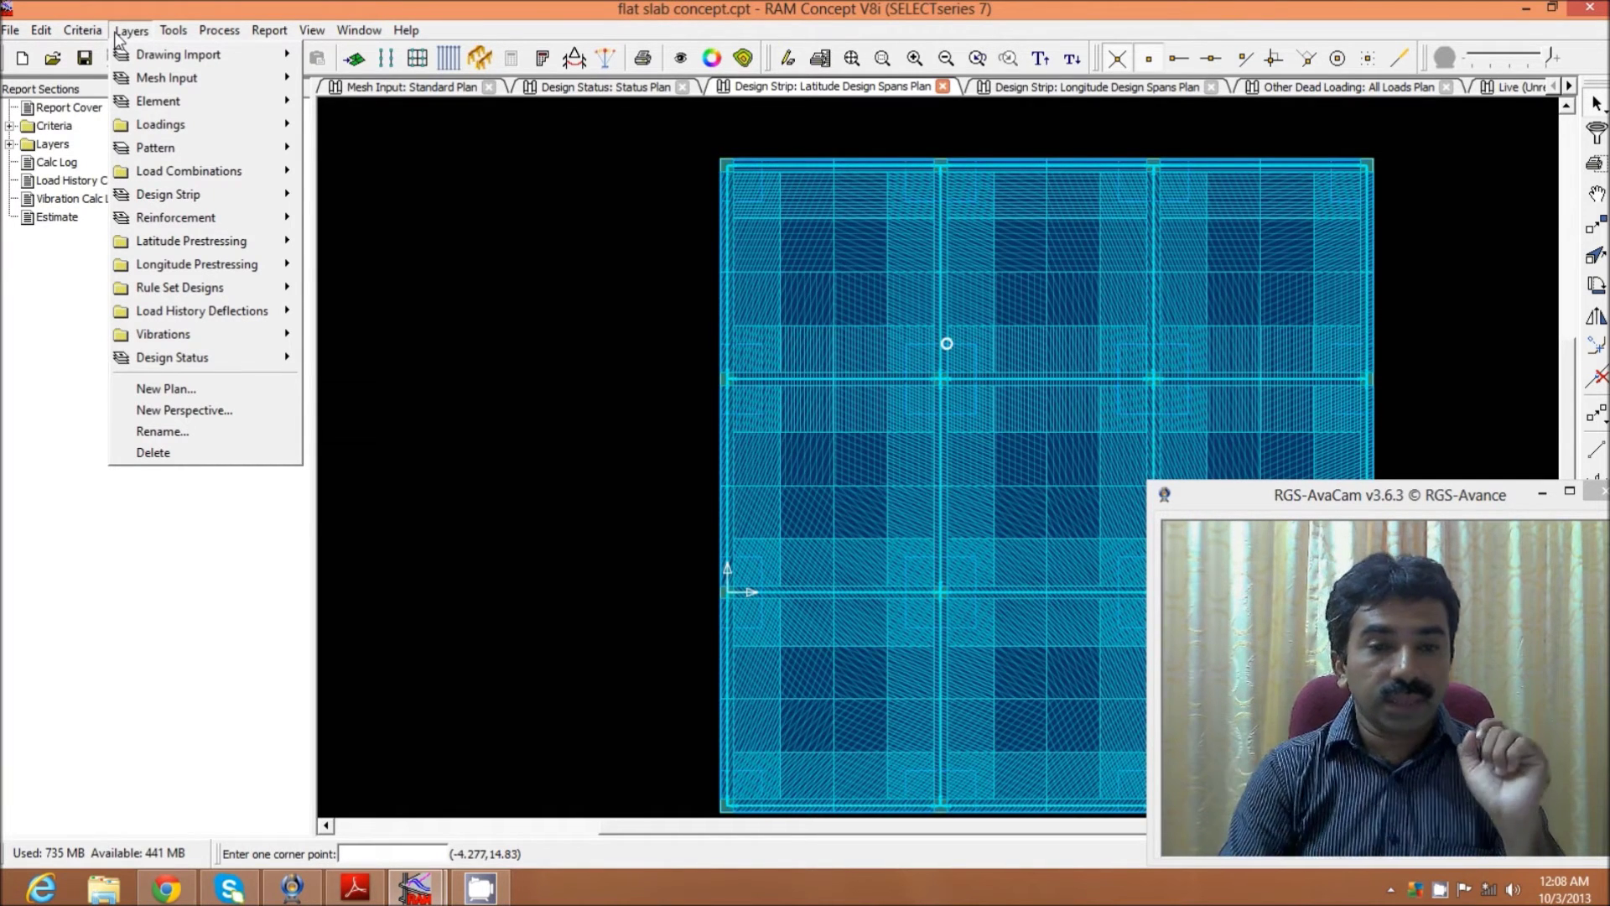
{"action": "mouse_move", "coordinate": [80, 38]}
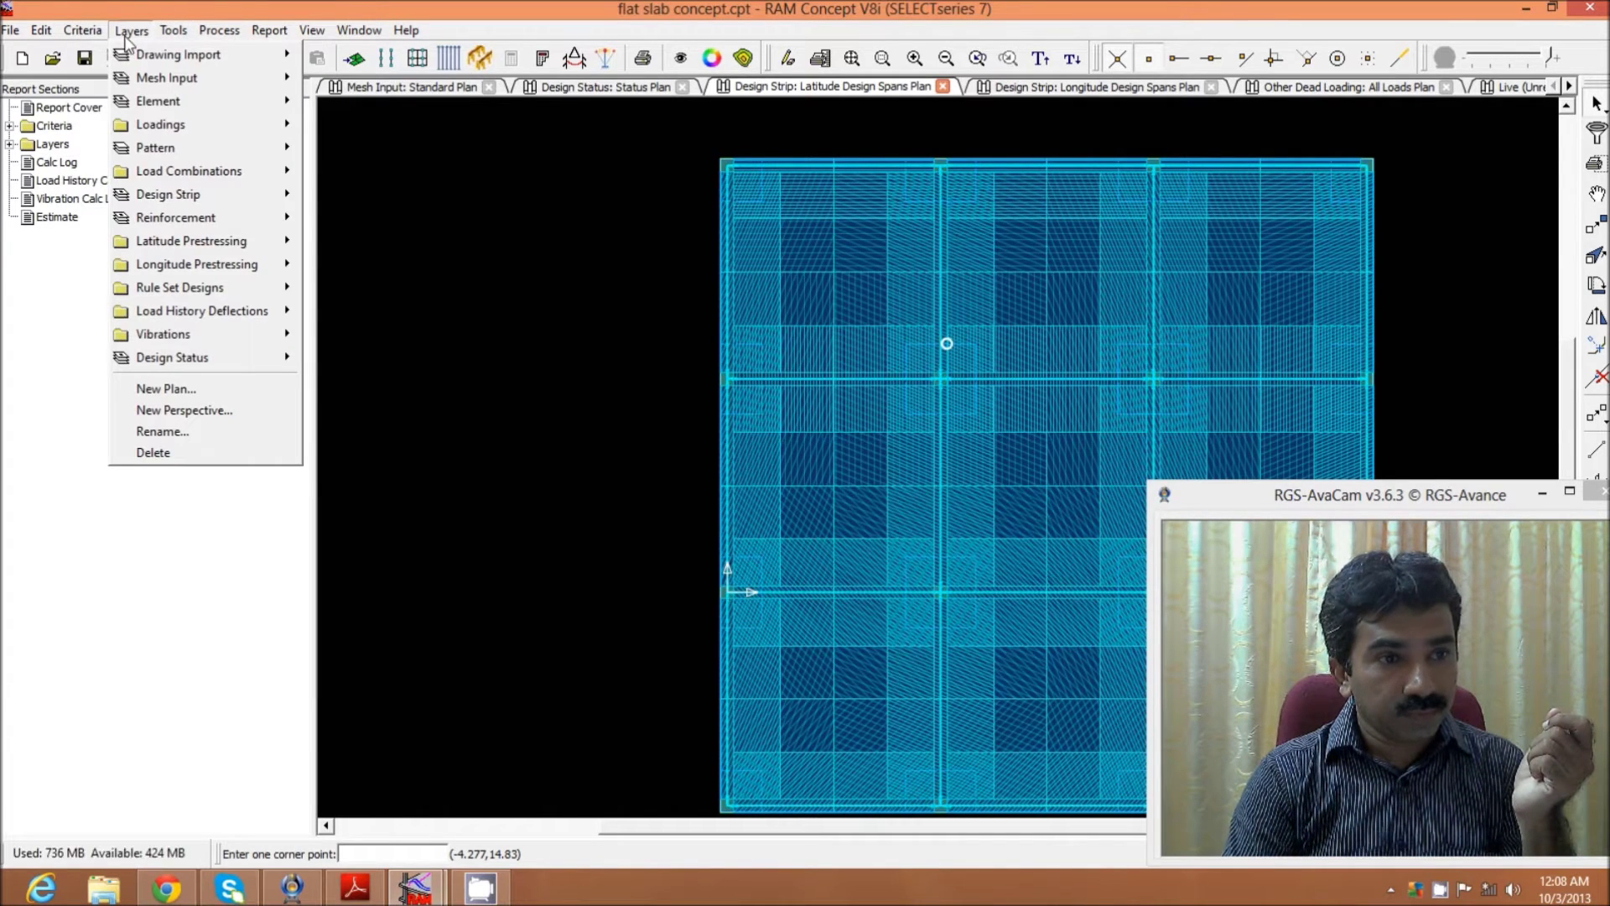
{"action": "mouse_move", "coordinate": [152, 196]}
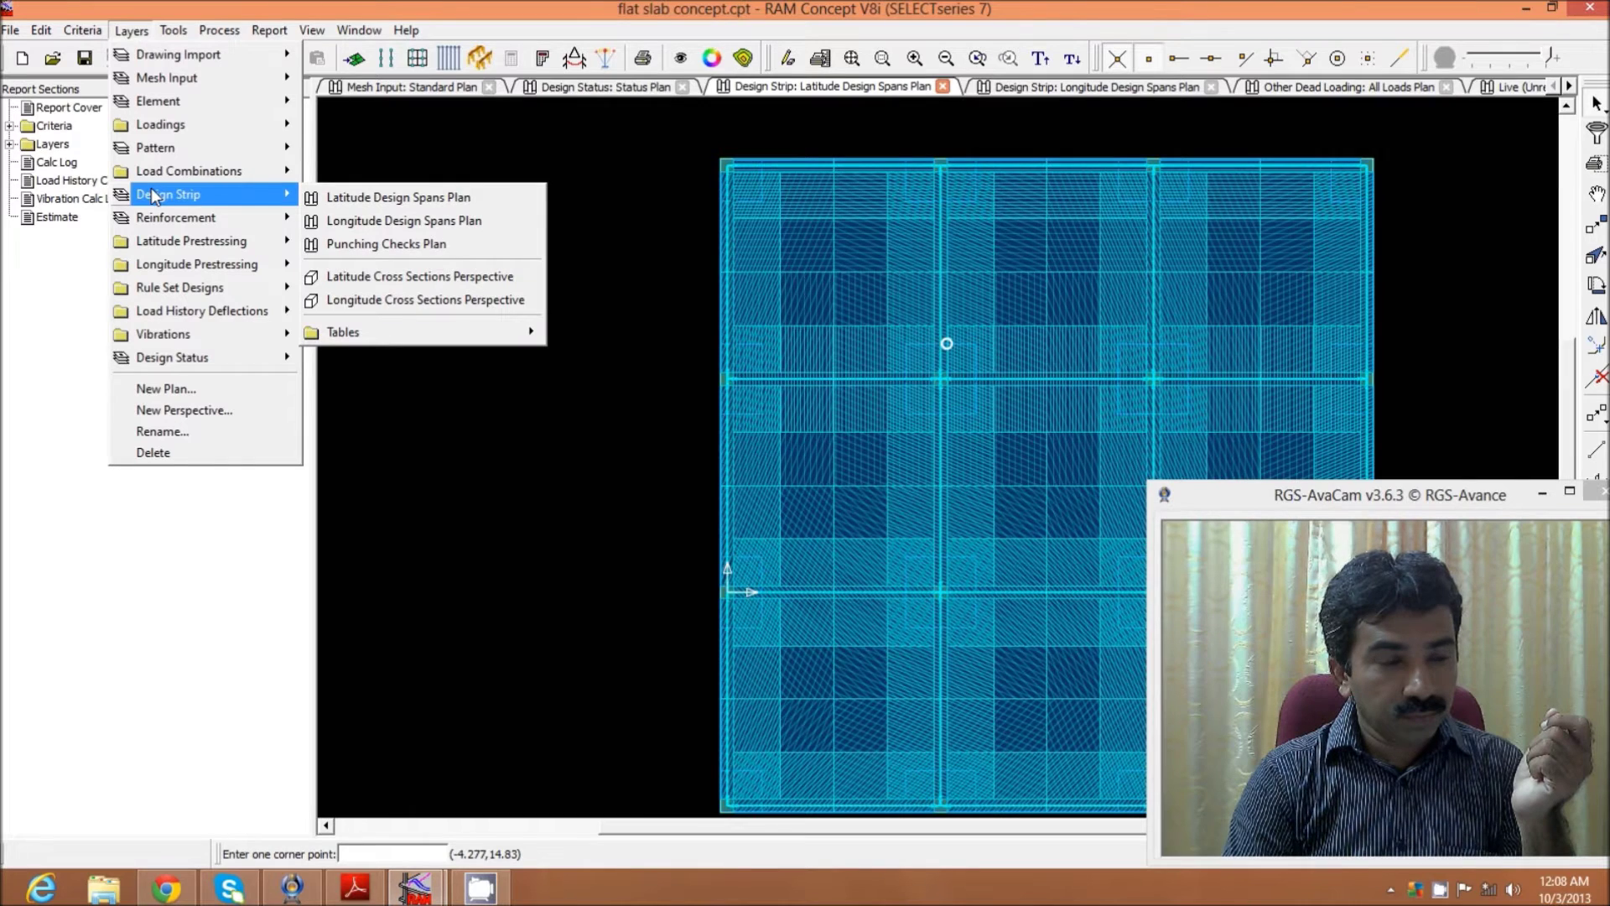
{"action": "mouse_move", "coordinate": [163, 358]}
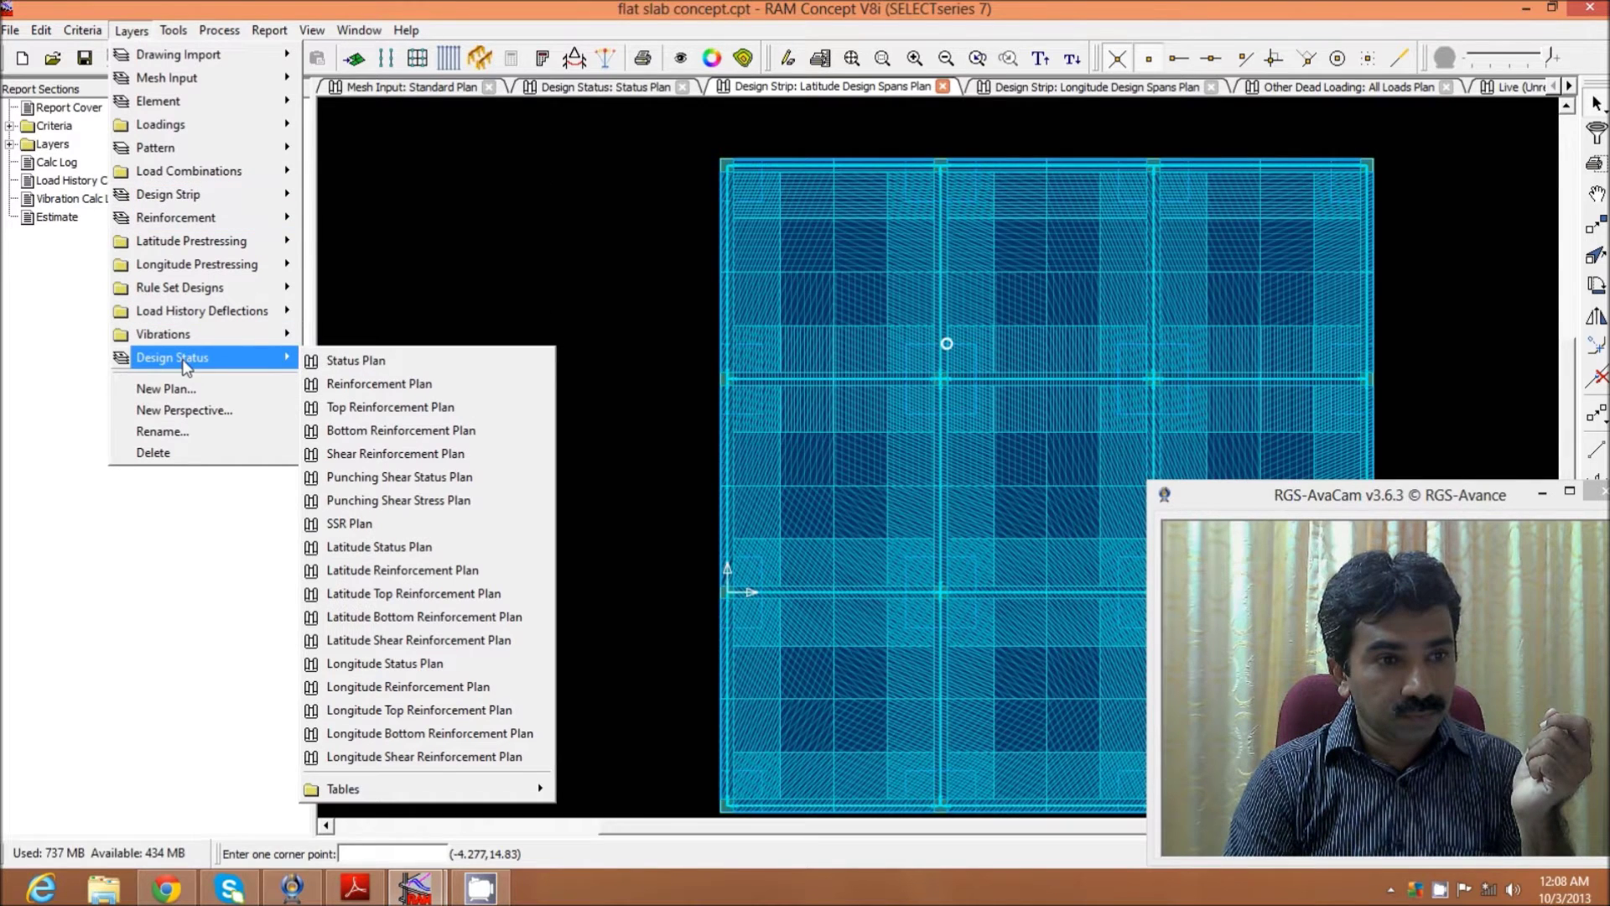
{"action": "left_click", "coordinate": [340, 369]}
{"action": "scroll", "coordinate": [1053, 304], "scroll_direction": "down", "scroll_amount": 1}
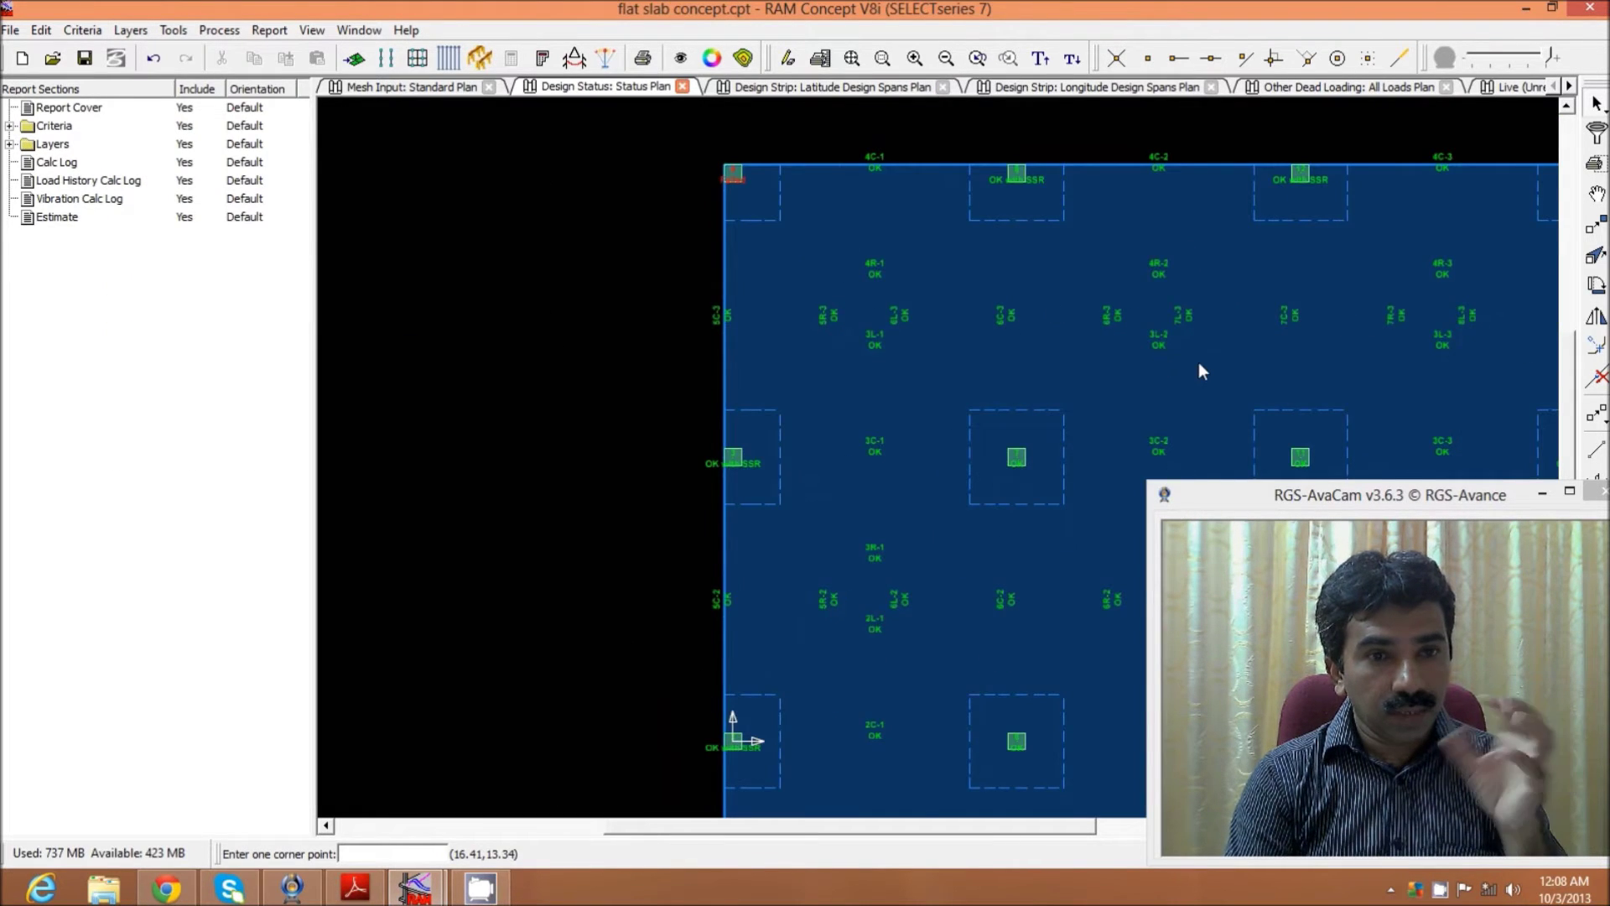
{"action": "scroll", "coordinate": [1200, 367], "scroll_direction": "up", "scroll_amount": 1}
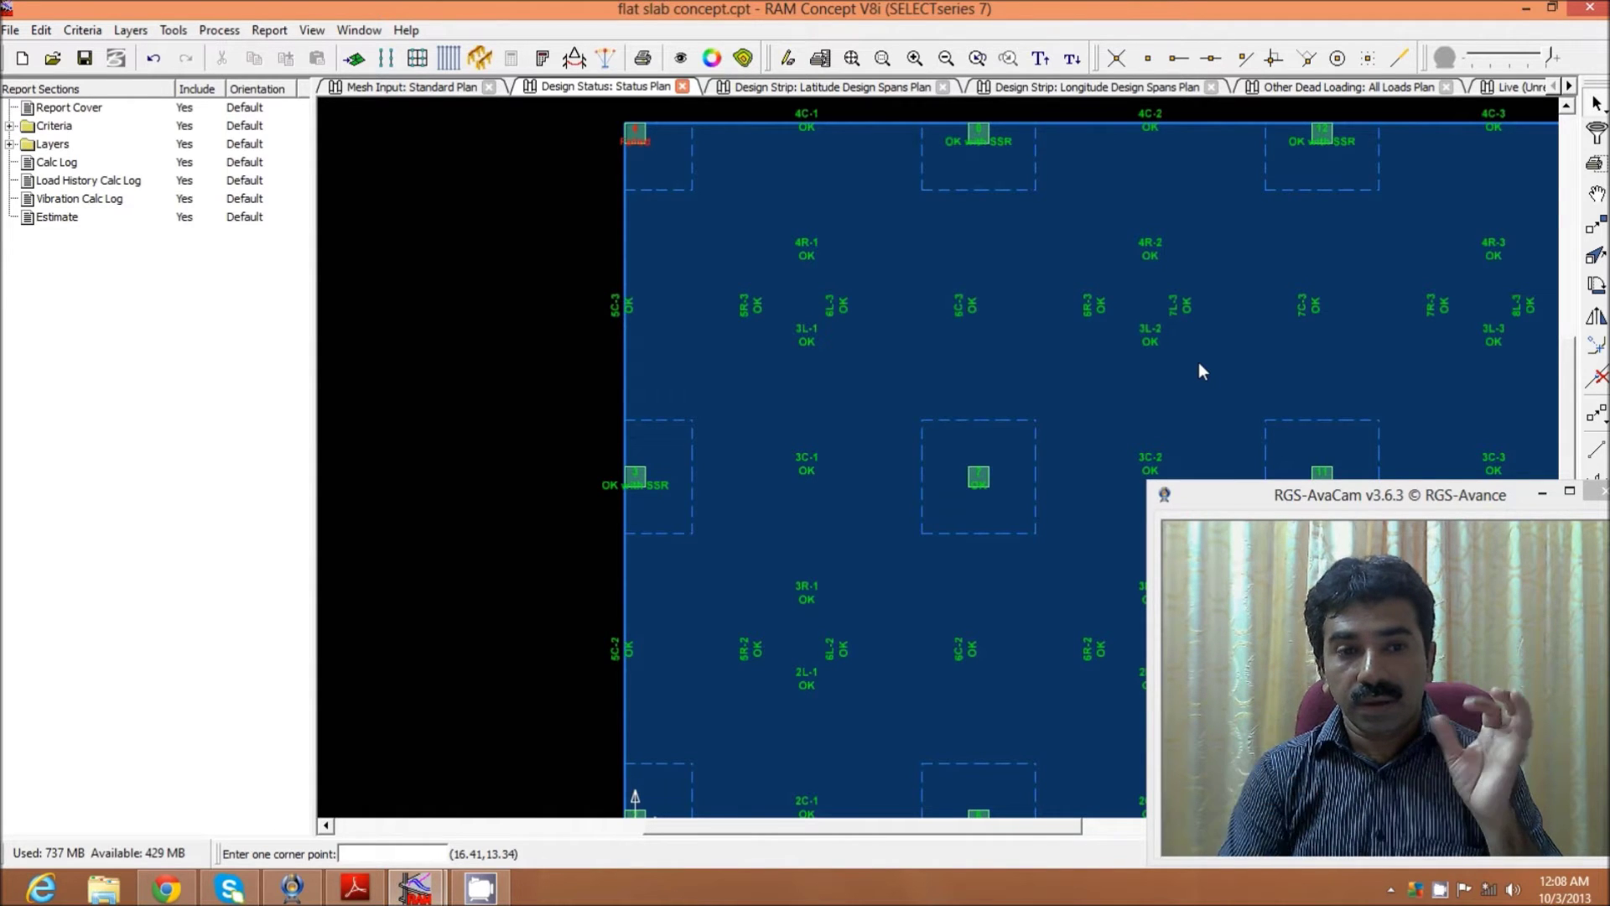
{"action": "scroll", "coordinate": [1095, 369], "scroll_direction": "down", "scroll_amount": 2}
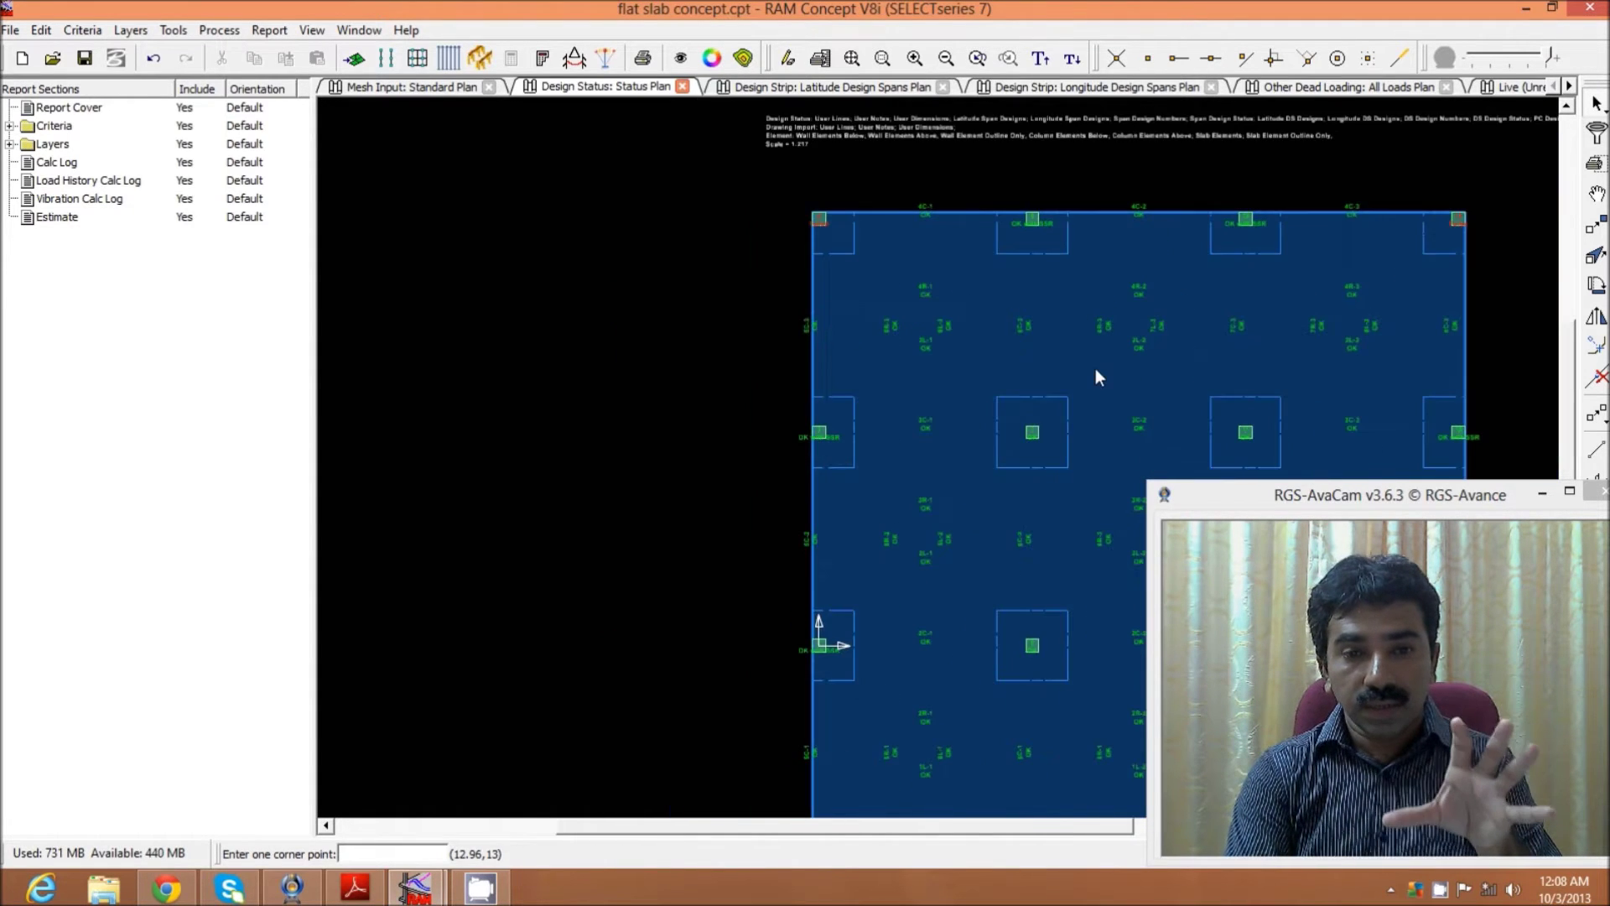
{"action": "scroll", "coordinate": [1112, 468], "scroll_direction": "up", "scroll_amount": 3}
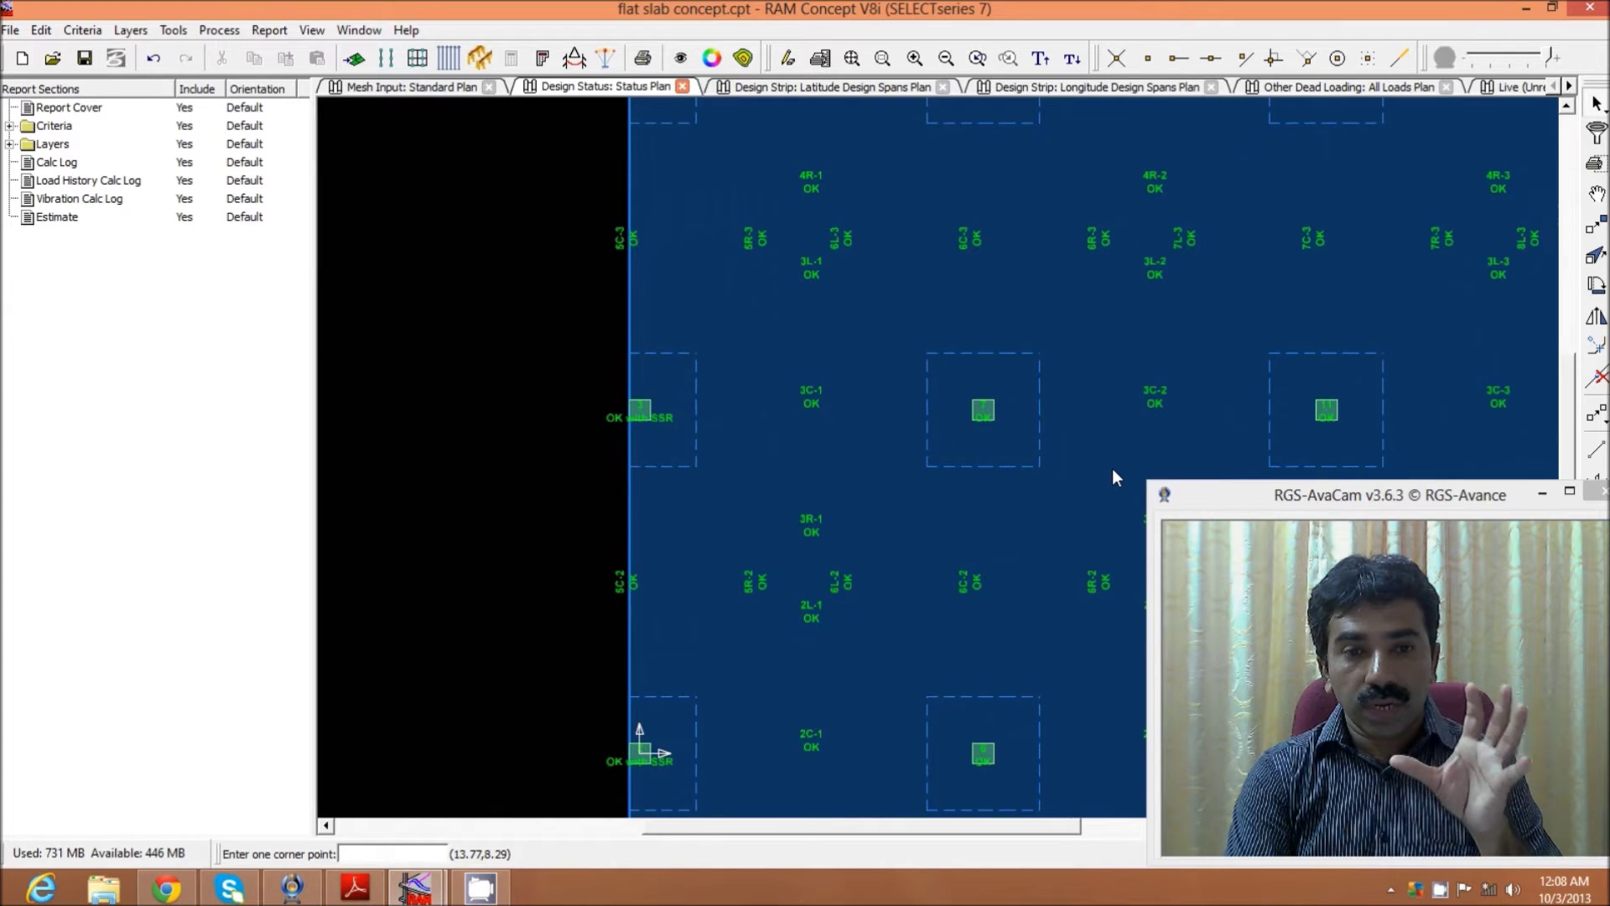
{"action": "scroll", "coordinate": [1112, 477], "scroll_direction": "up", "scroll_amount": 1}
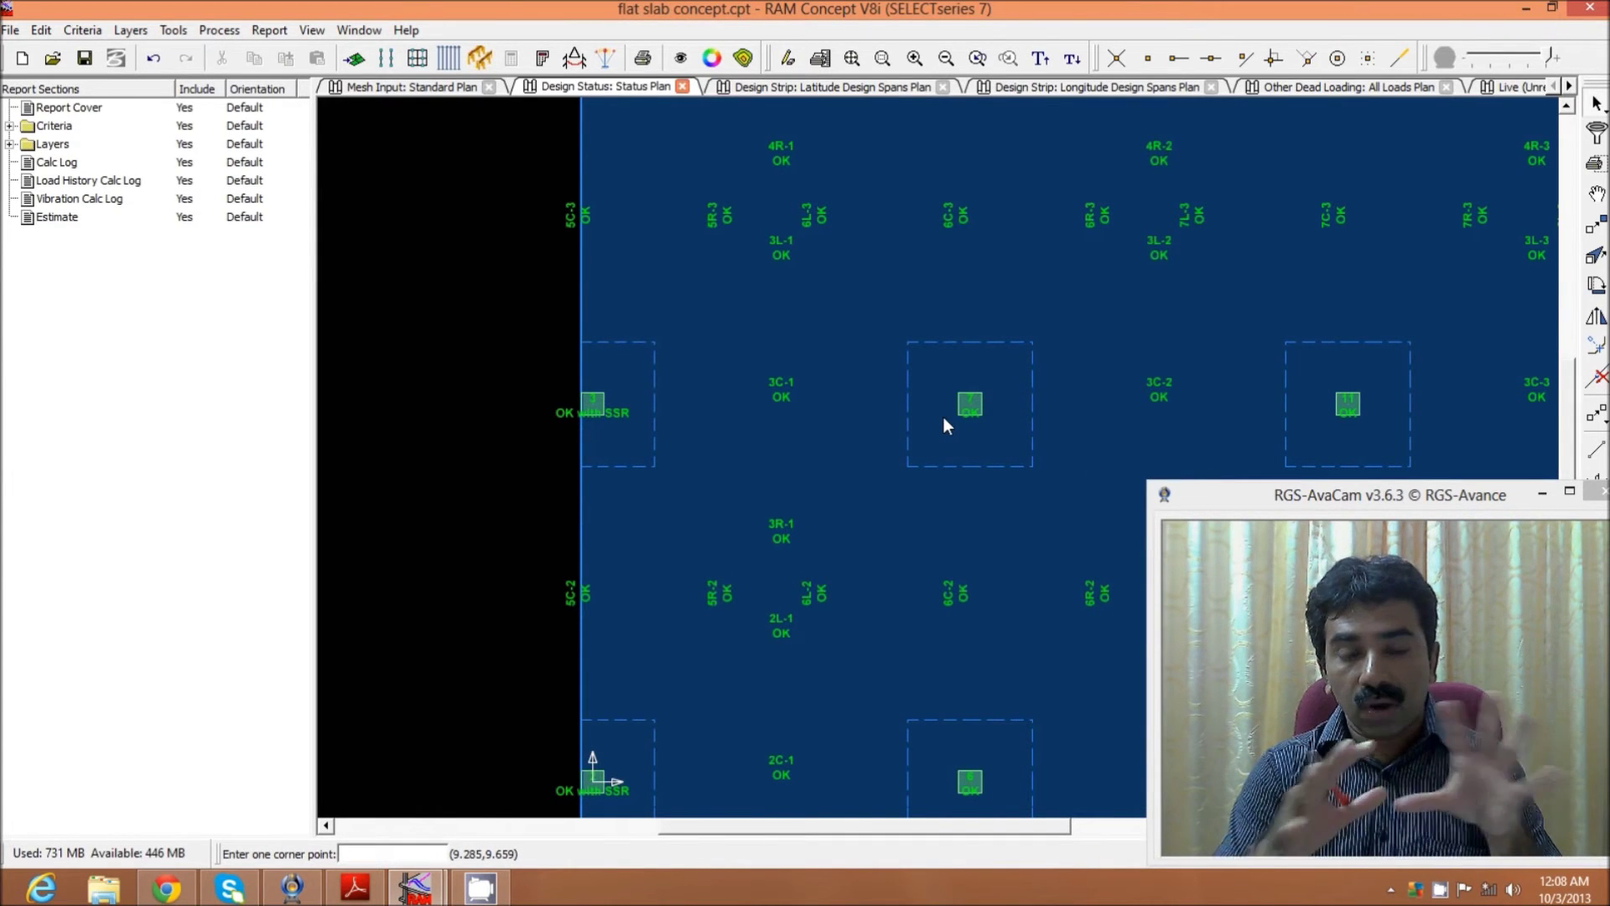
{"action": "scroll", "coordinate": [943, 416], "scroll_direction": "down", "scroll_amount": 5}
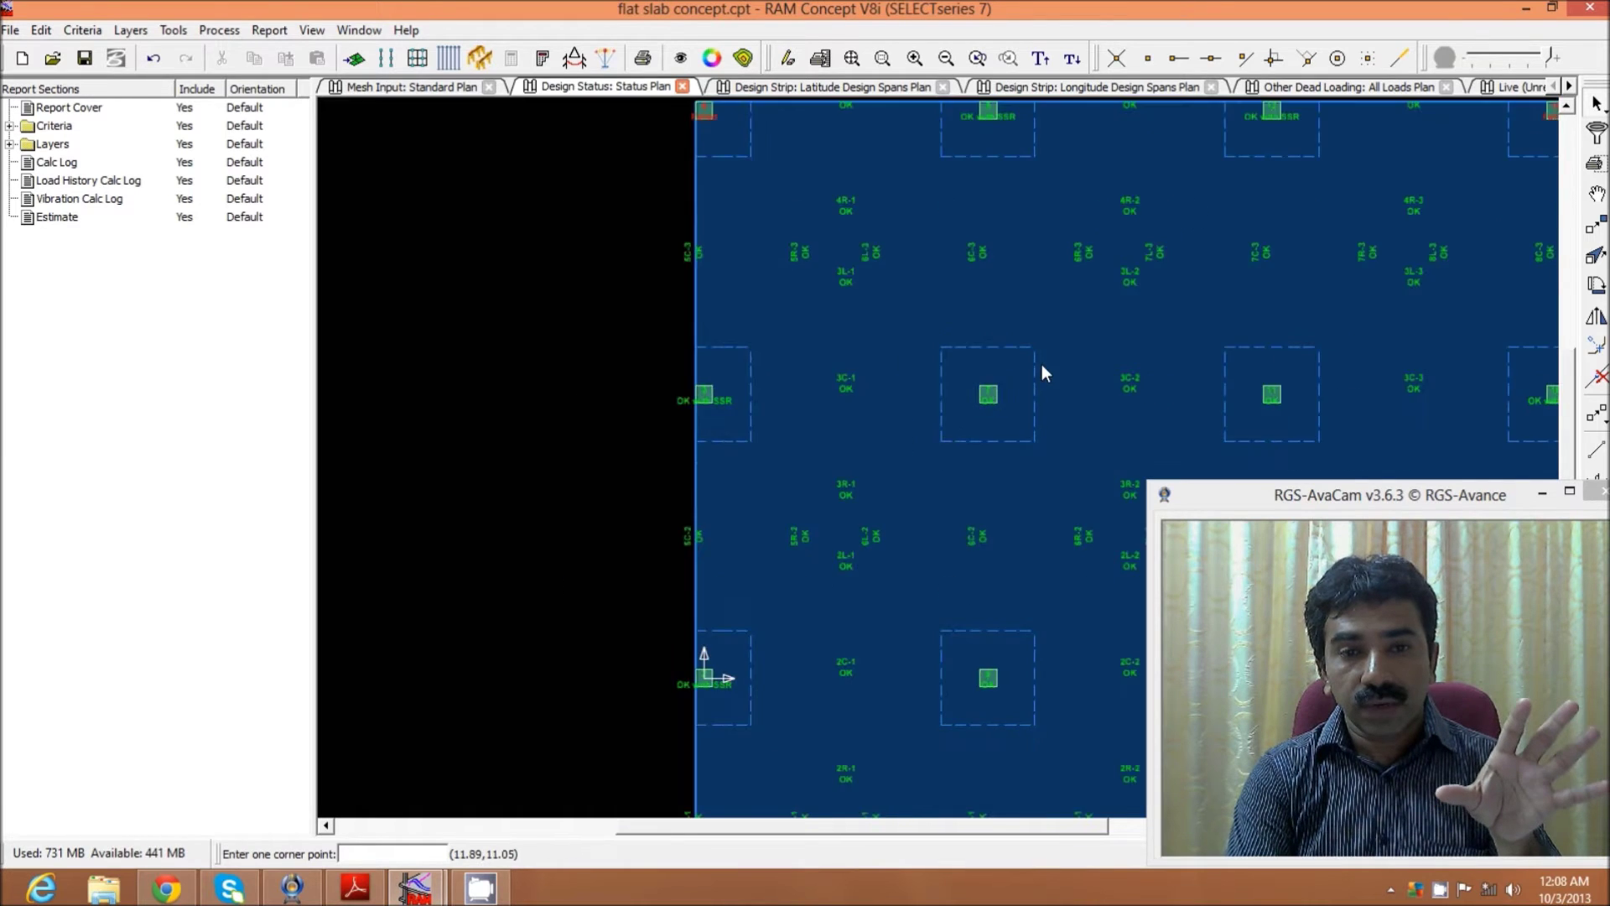
{"action": "scroll", "coordinate": [1474, 176], "scroll_direction": "up", "scroll_amount": 5}
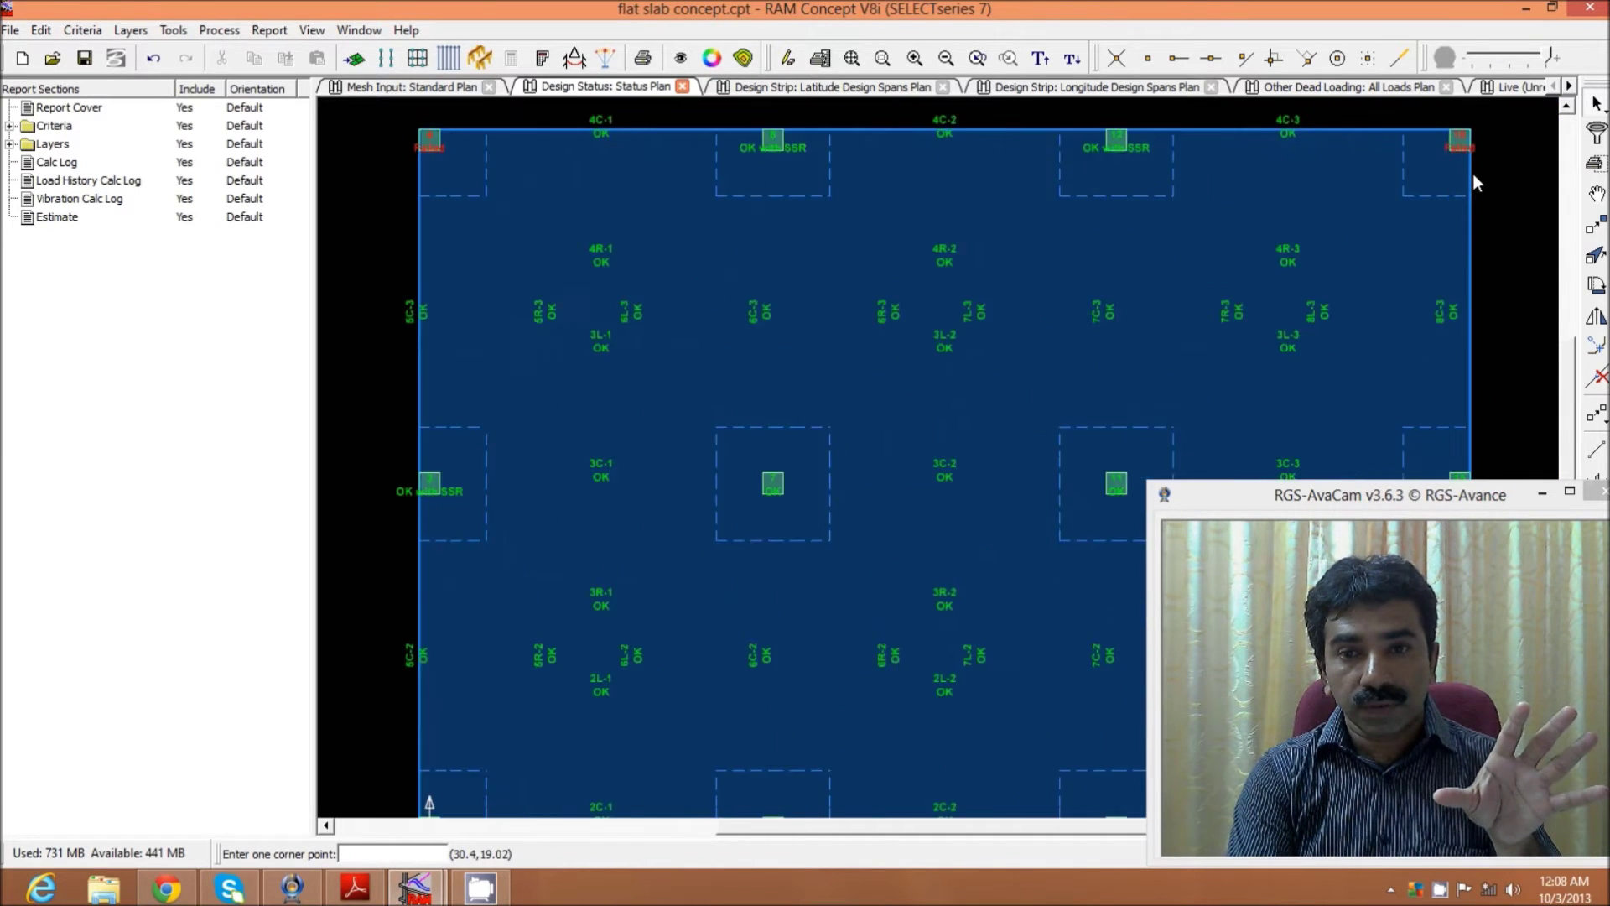
{"action": "scroll", "coordinate": [1459, 134], "scroll_direction": "down", "scroll_amount": 1}
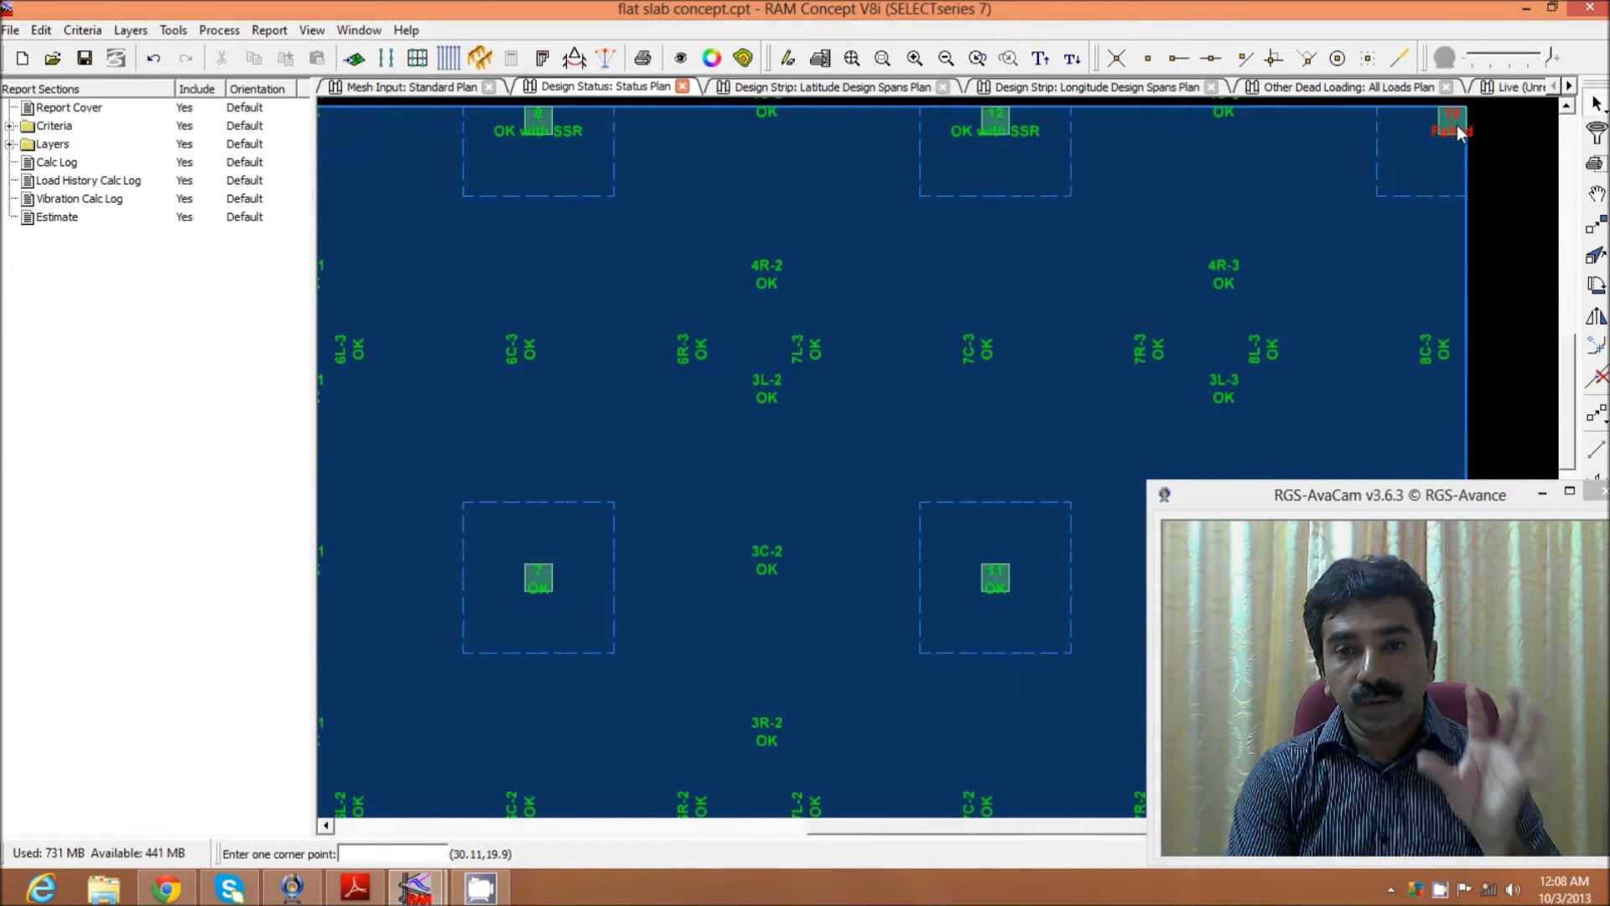
{"action": "scroll", "coordinate": [1457, 124], "scroll_direction": "down", "scroll_amount": 1}
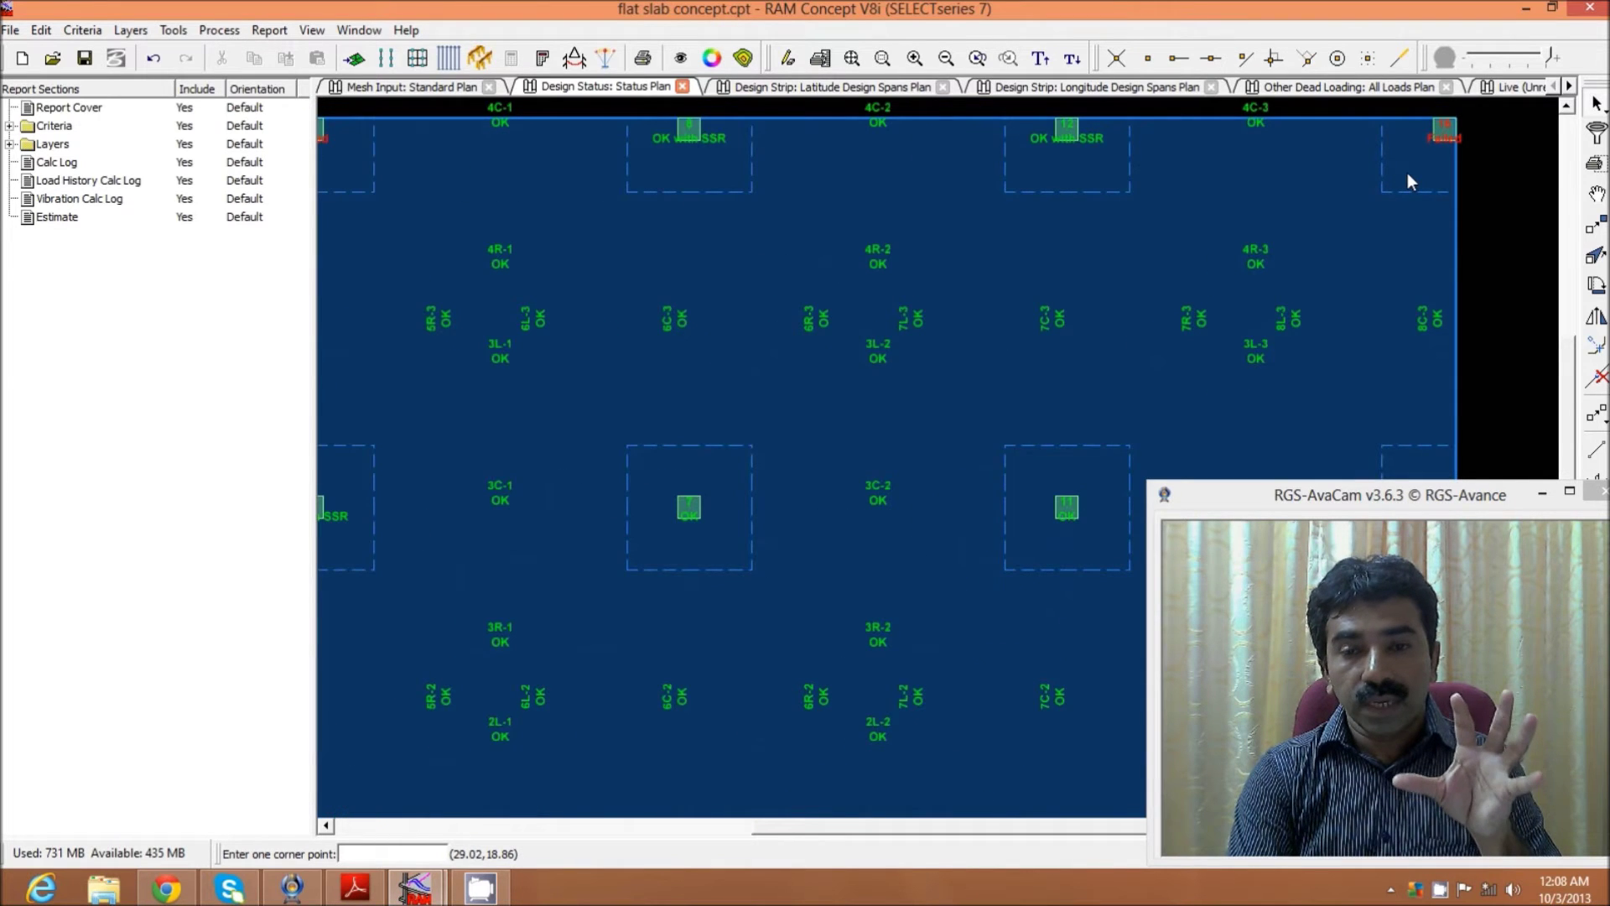
{"action": "scroll", "coordinate": [1407, 173], "scroll_direction": "down", "scroll_amount": 1}
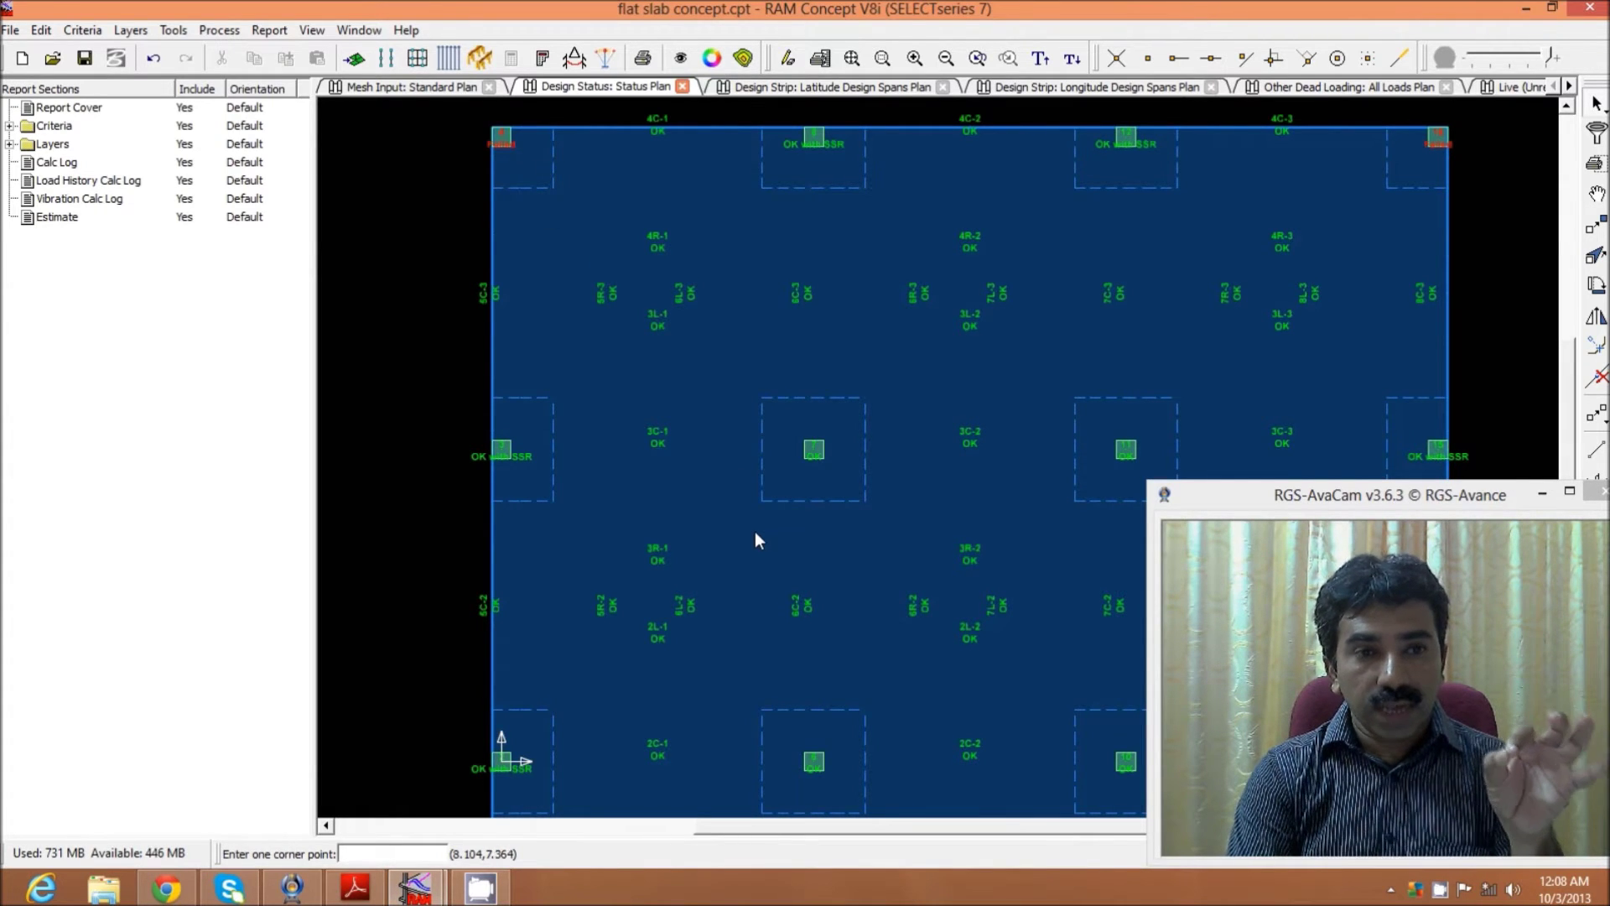
{"action": "scroll", "coordinate": [1151, 144], "scroll_direction": "up", "scroll_amount": 3}
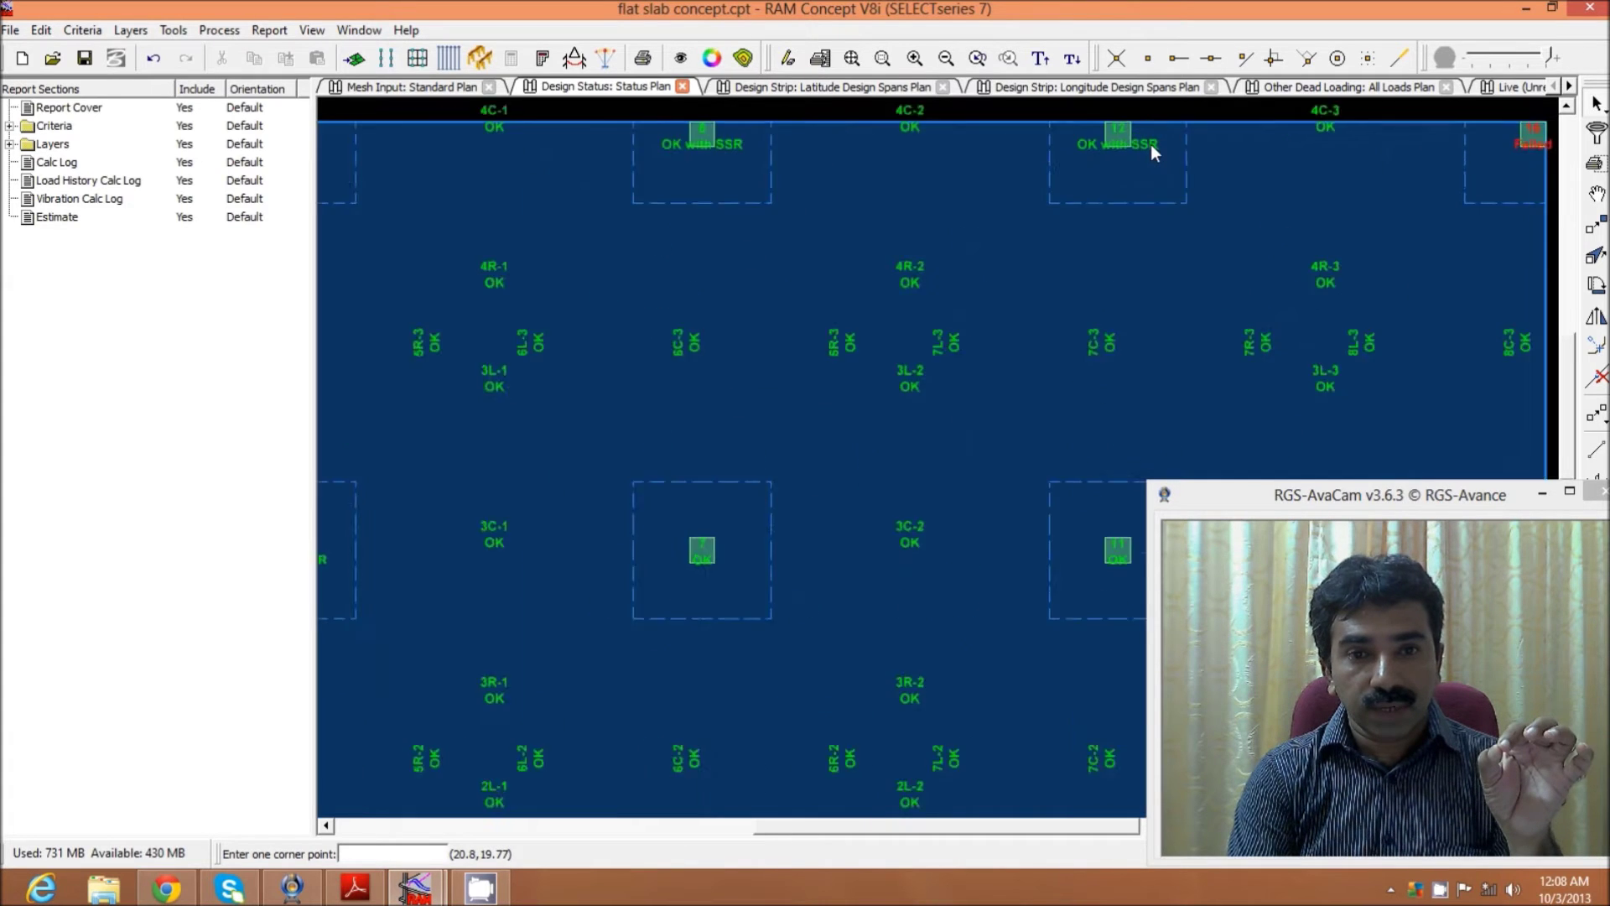
{"action": "scroll", "coordinate": [1150, 144], "scroll_direction": "up", "scroll_amount": 2}
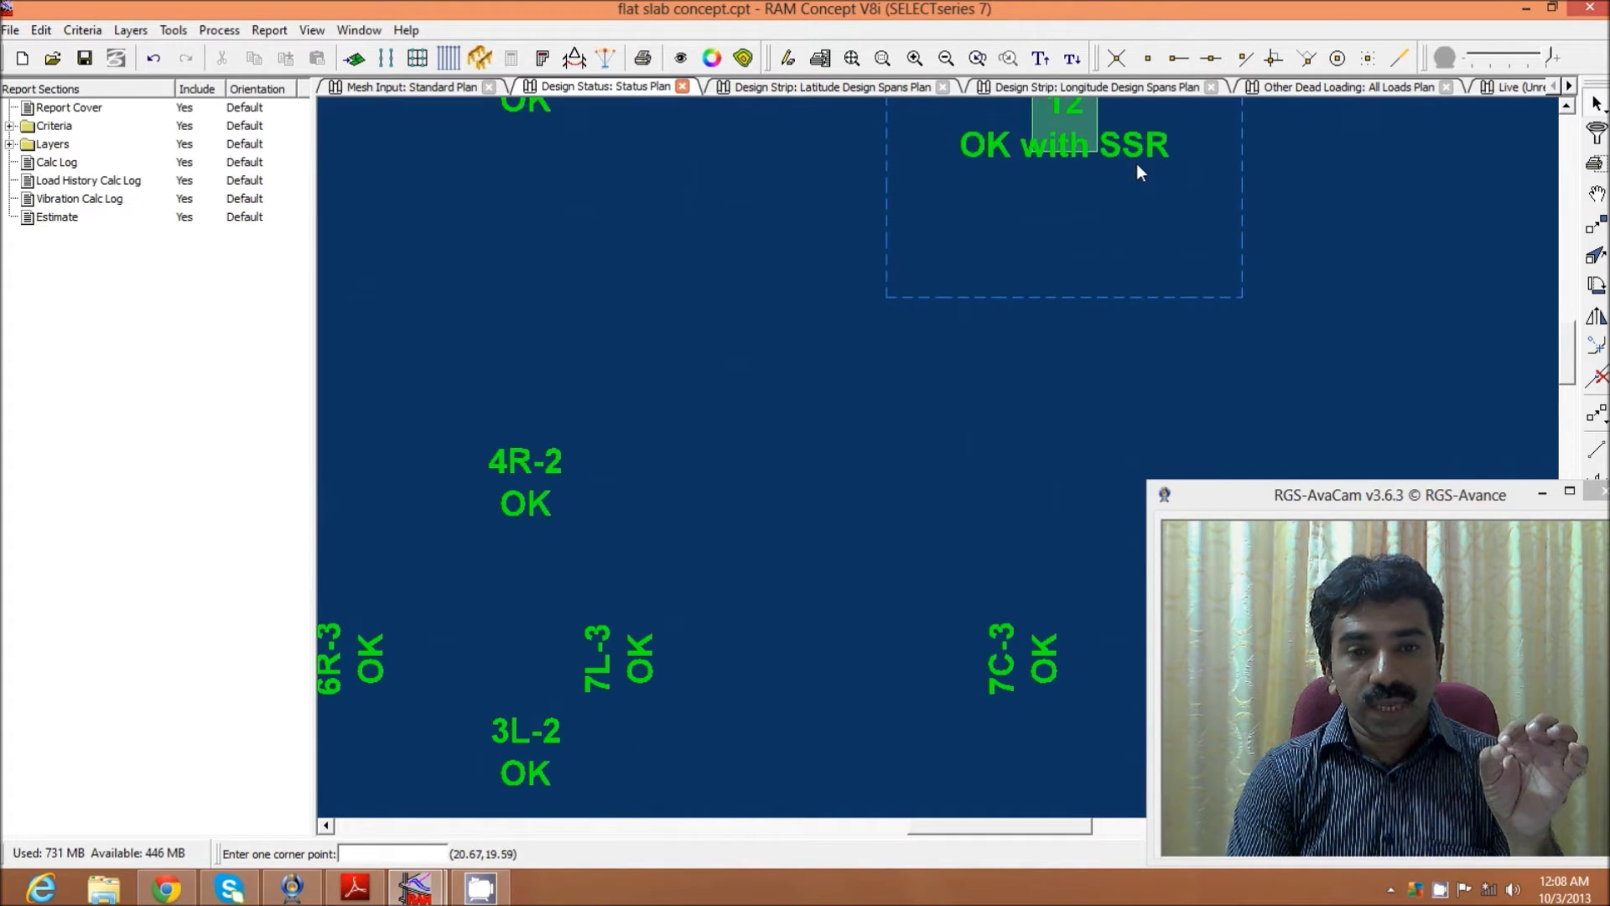
{"action": "scroll", "coordinate": [1137, 166], "scroll_direction": "down", "scroll_amount": 5}
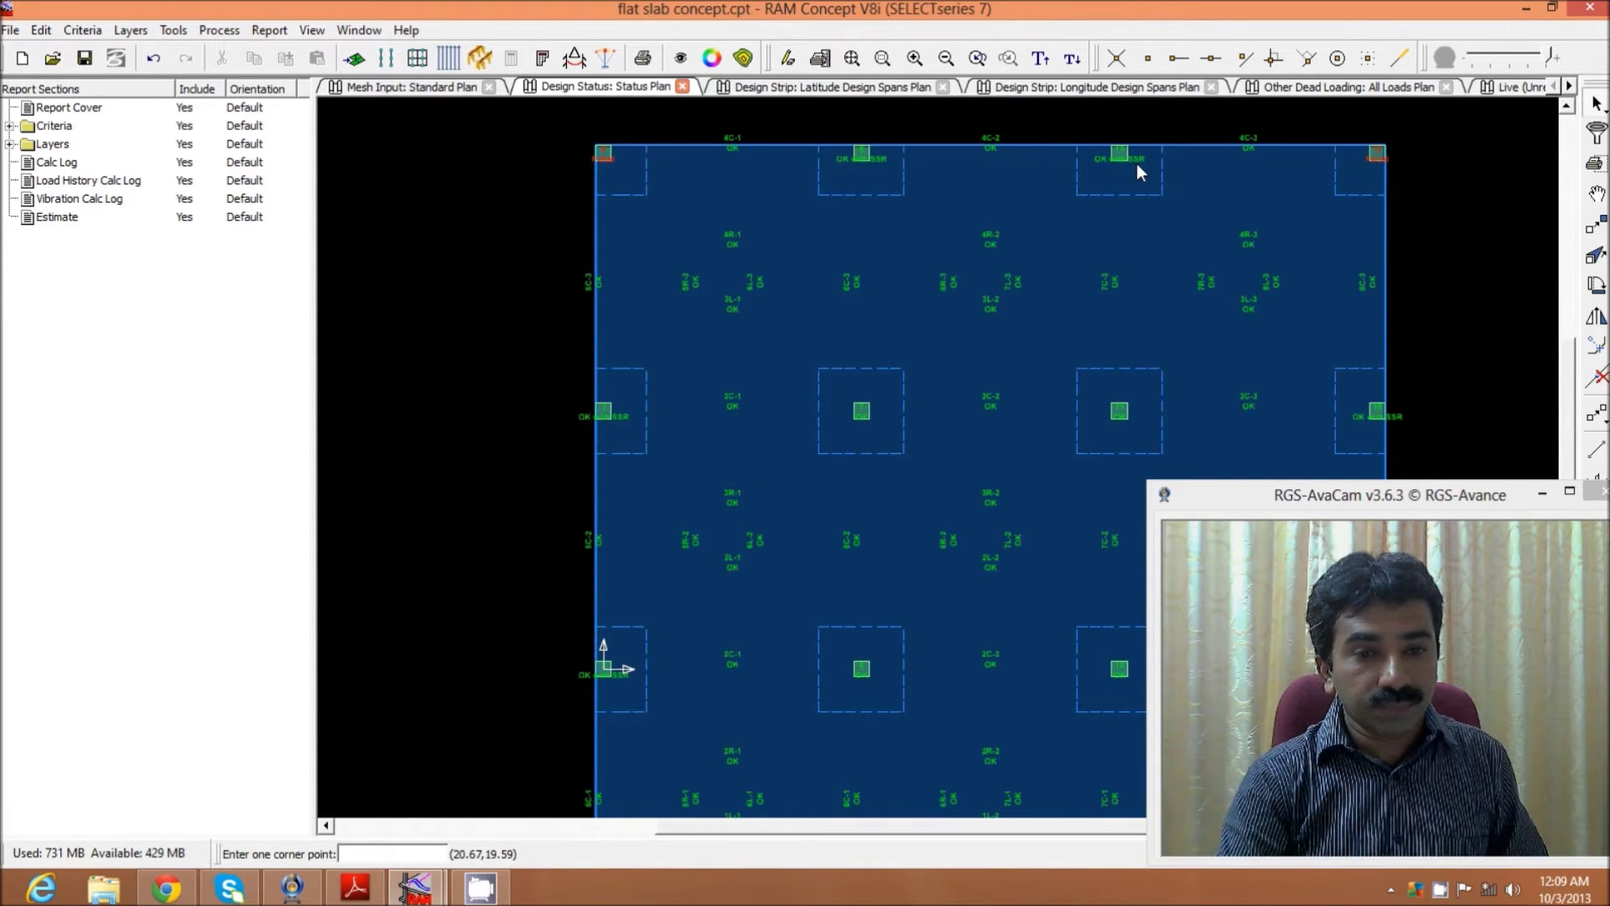
{"action": "scroll", "coordinate": [1136, 163], "scroll_direction": "down", "scroll_amount": 2}
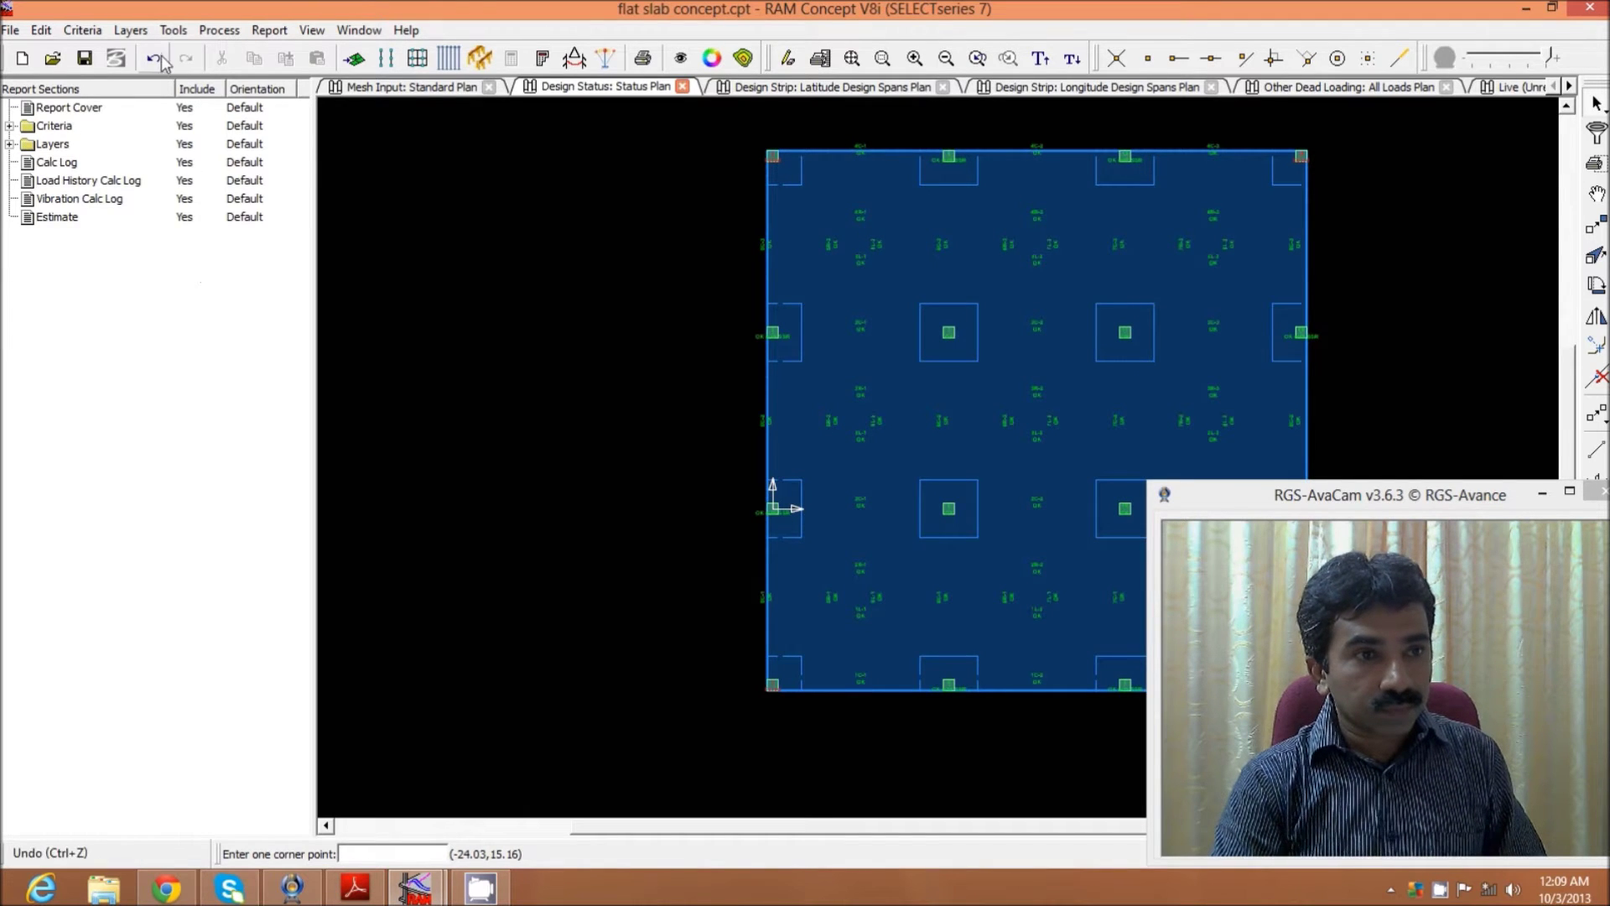
Step: Browse the layer plans, then pick the post-tensioned flat slab model from the window thumbnails
{"action": "left_click", "coordinate": [139, 34]}
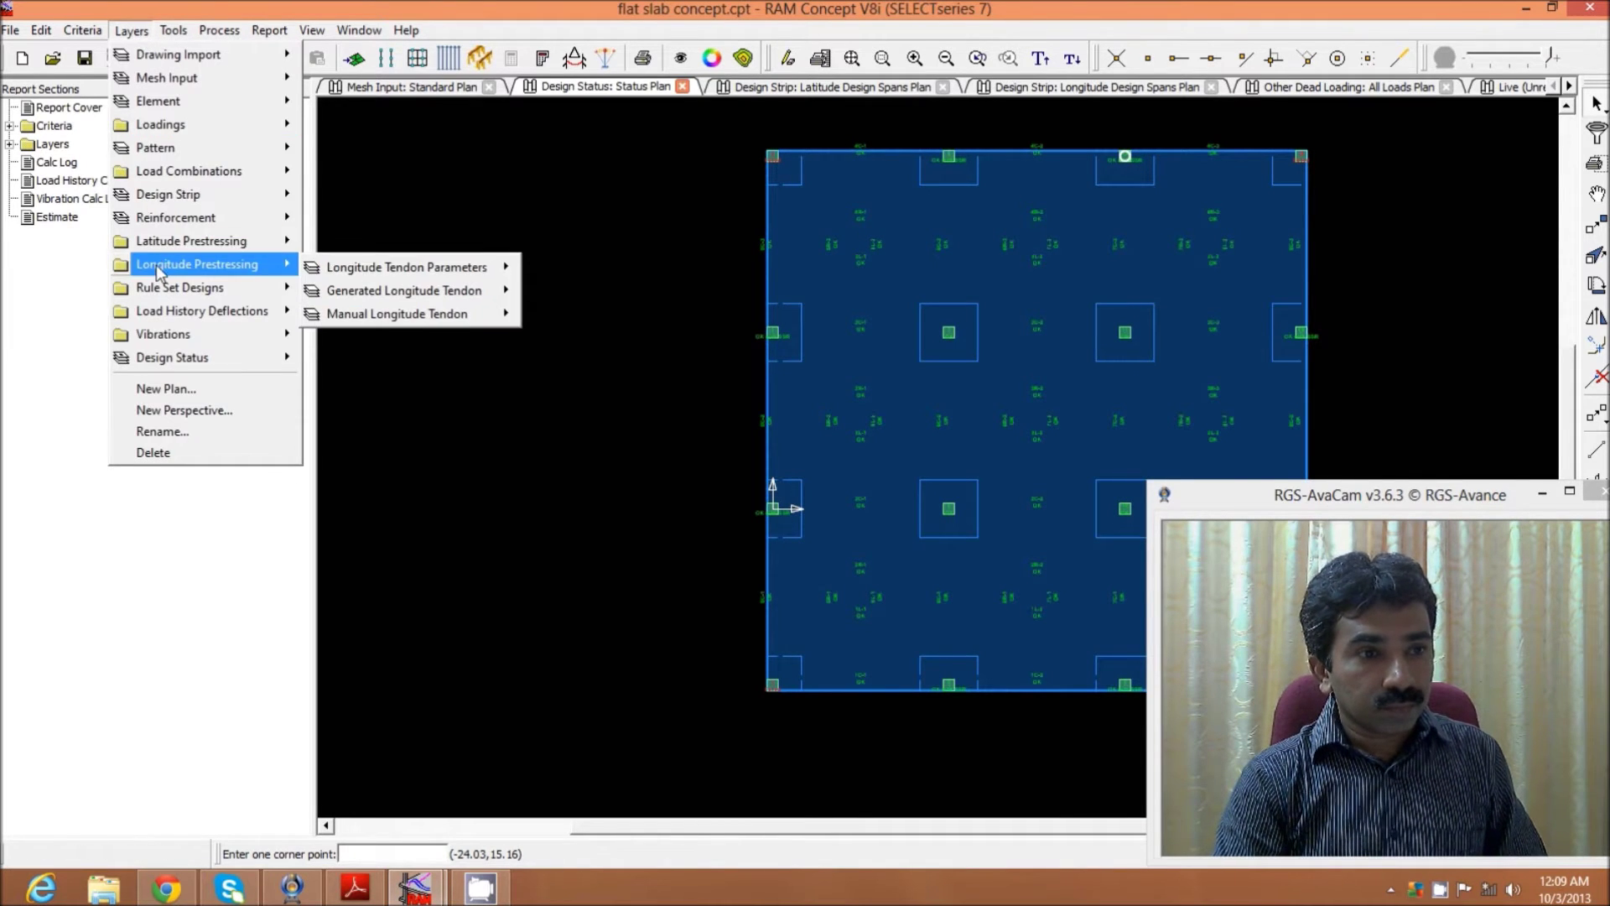
{"action": "mouse_move", "coordinate": [170, 290]}
{"action": "mouse_move", "coordinate": [178, 219]}
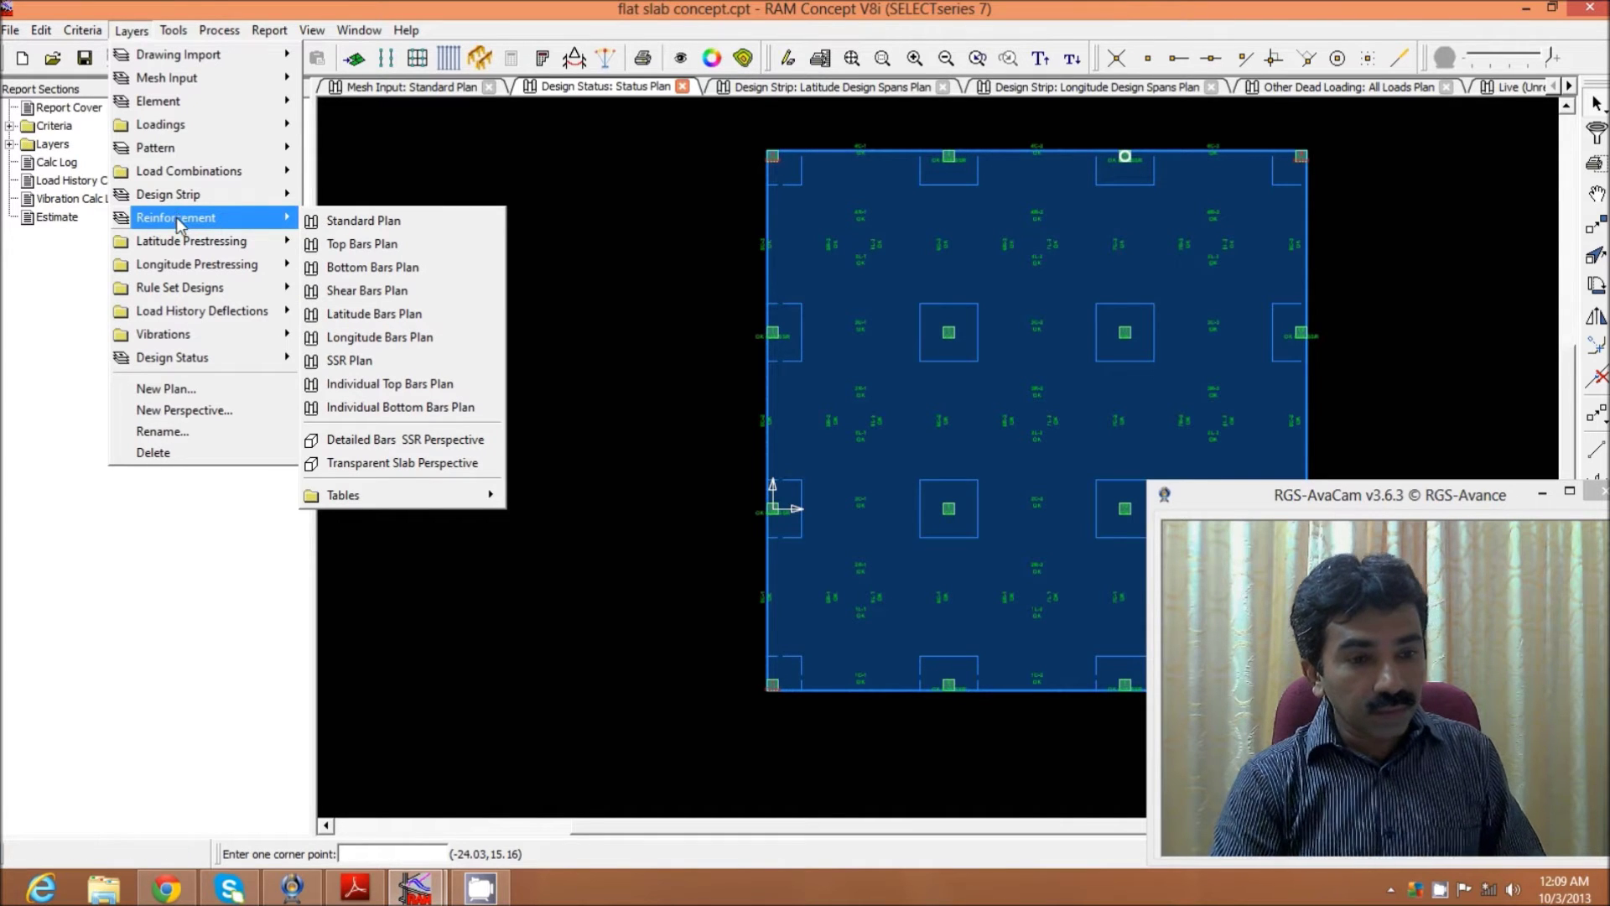
{"action": "left_click", "coordinate": [422, 896]}
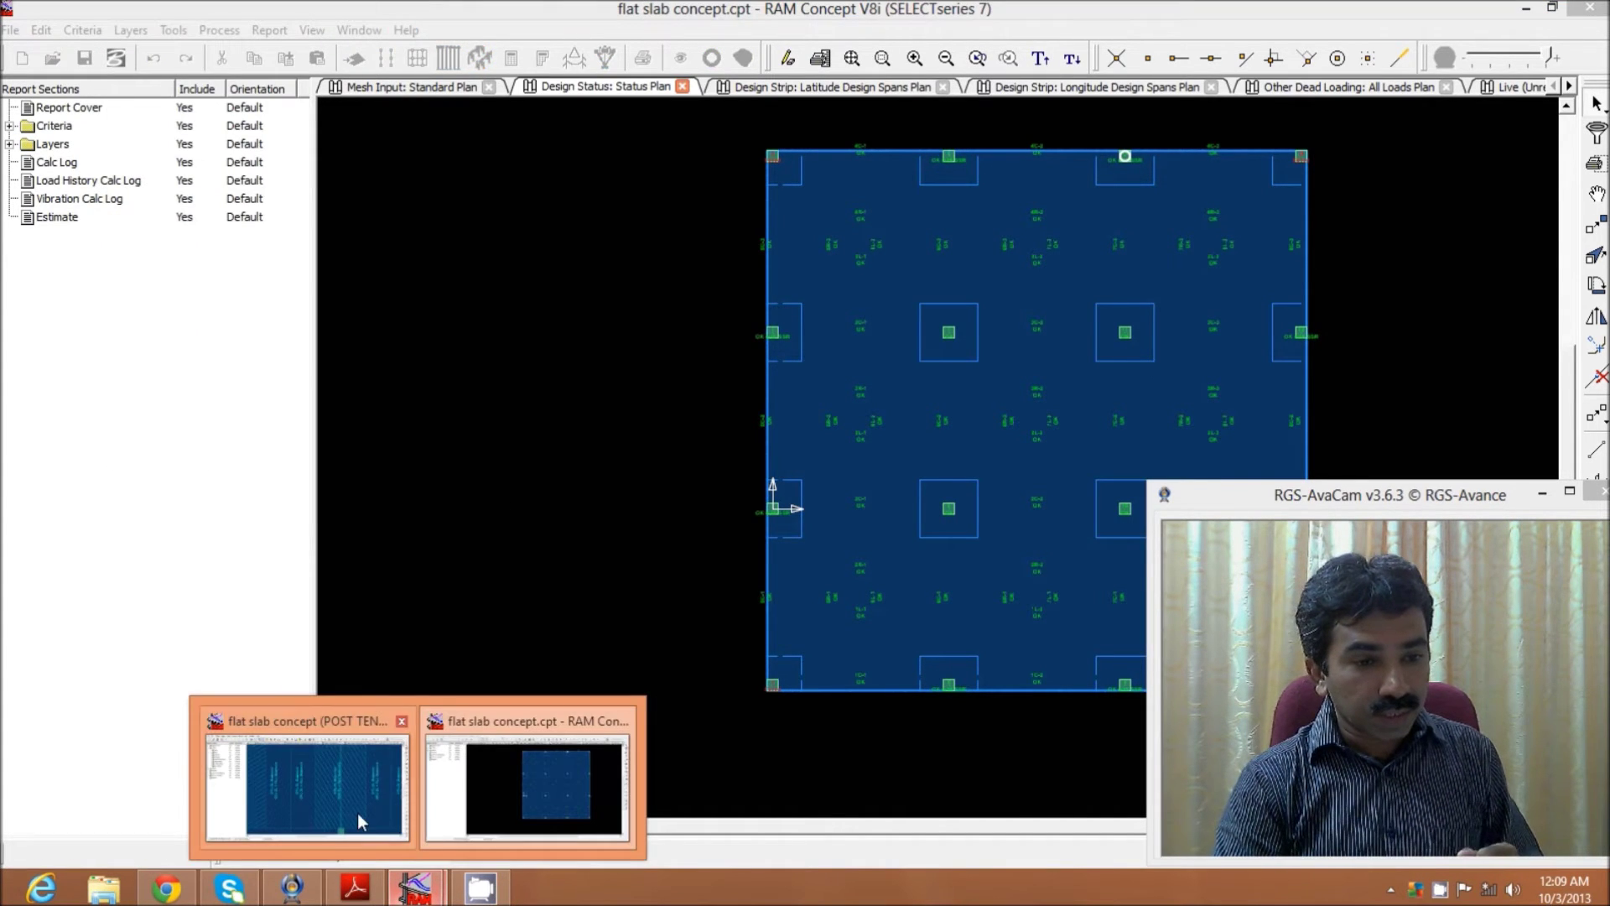
{"action": "left_click", "coordinate": [357, 812]}
Step: Zoom out to fit the post-tensioned model's whole slab and longitude design strips in view
{"action": "scroll", "coordinate": [576, 517], "scroll_direction": "down", "scroll_amount": 4}
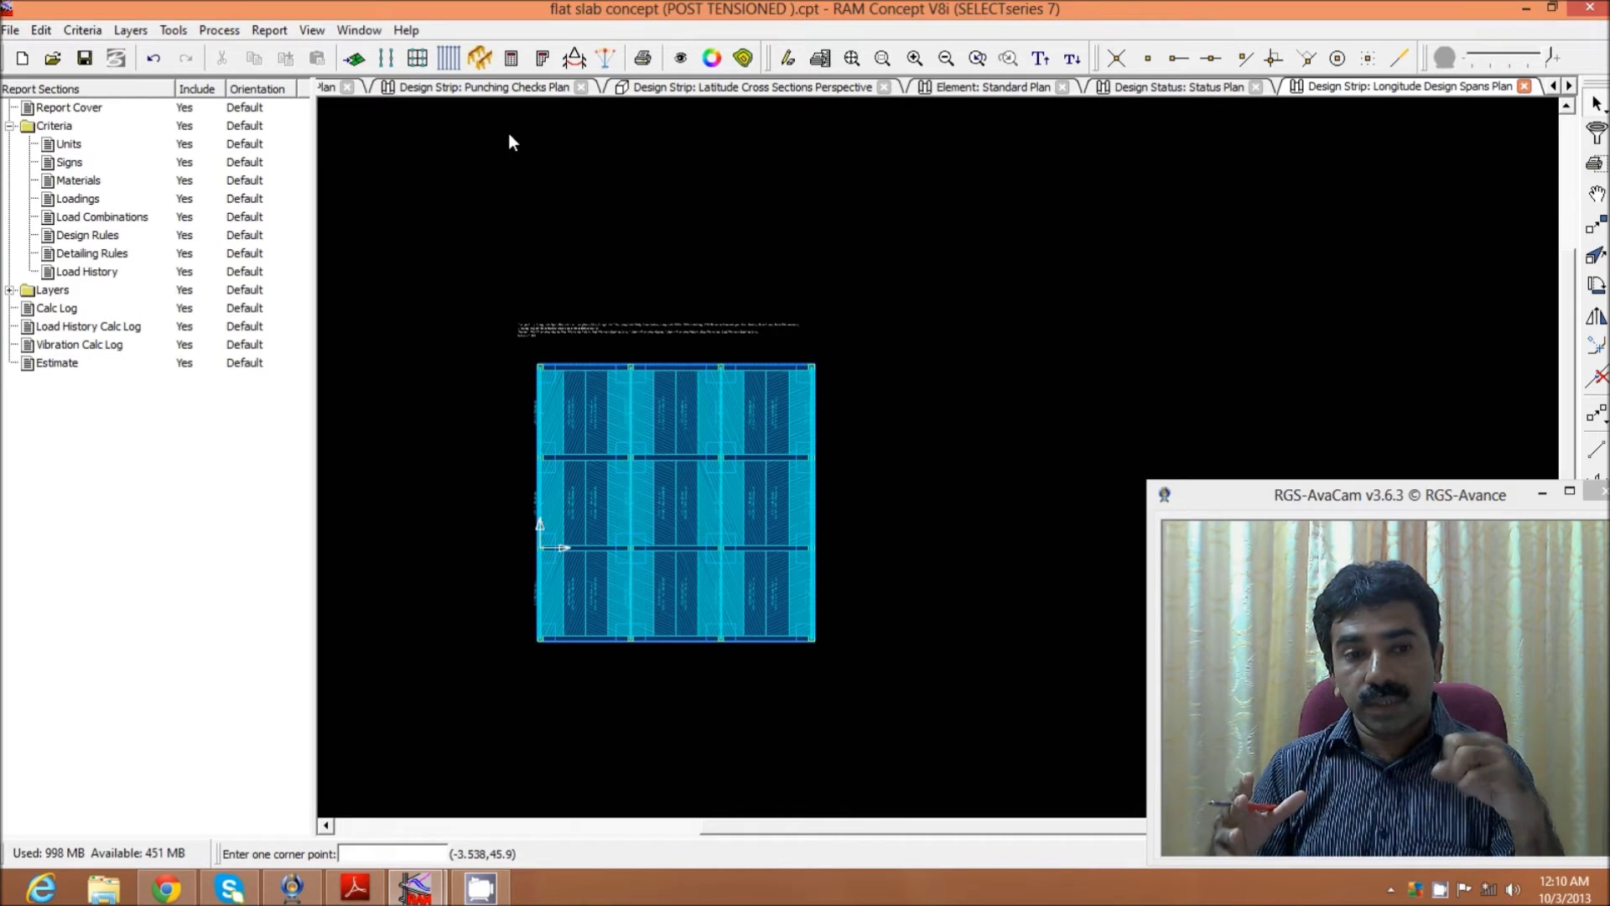
{"action": "left_click", "coordinate": [355, 890]}
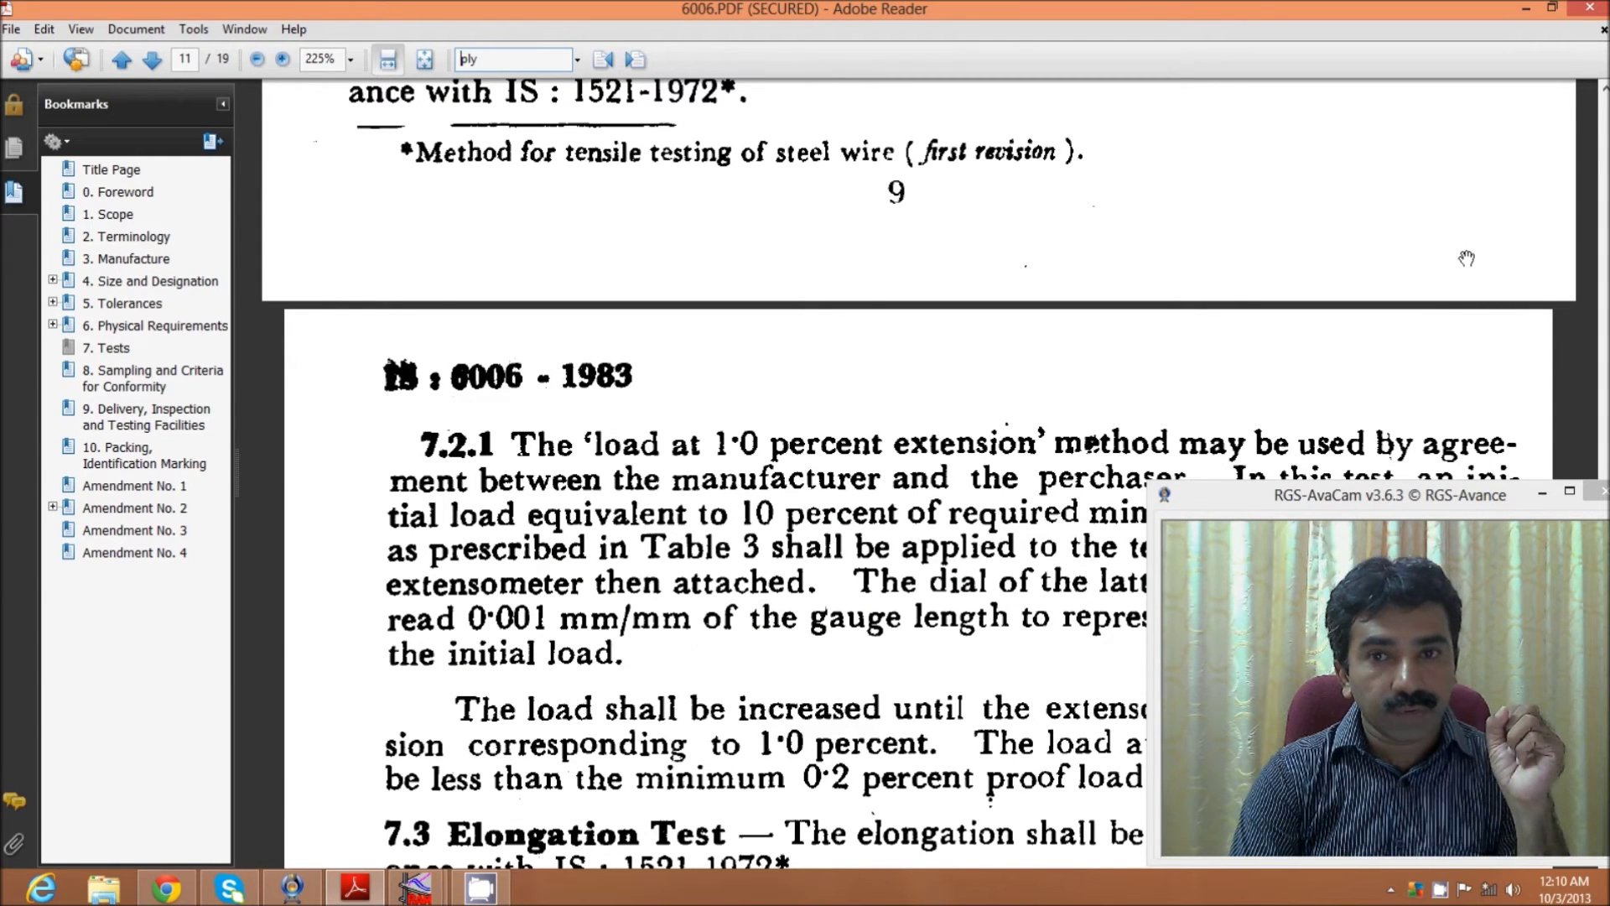
{"action": "left_click", "coordinate": [1526, 8]}
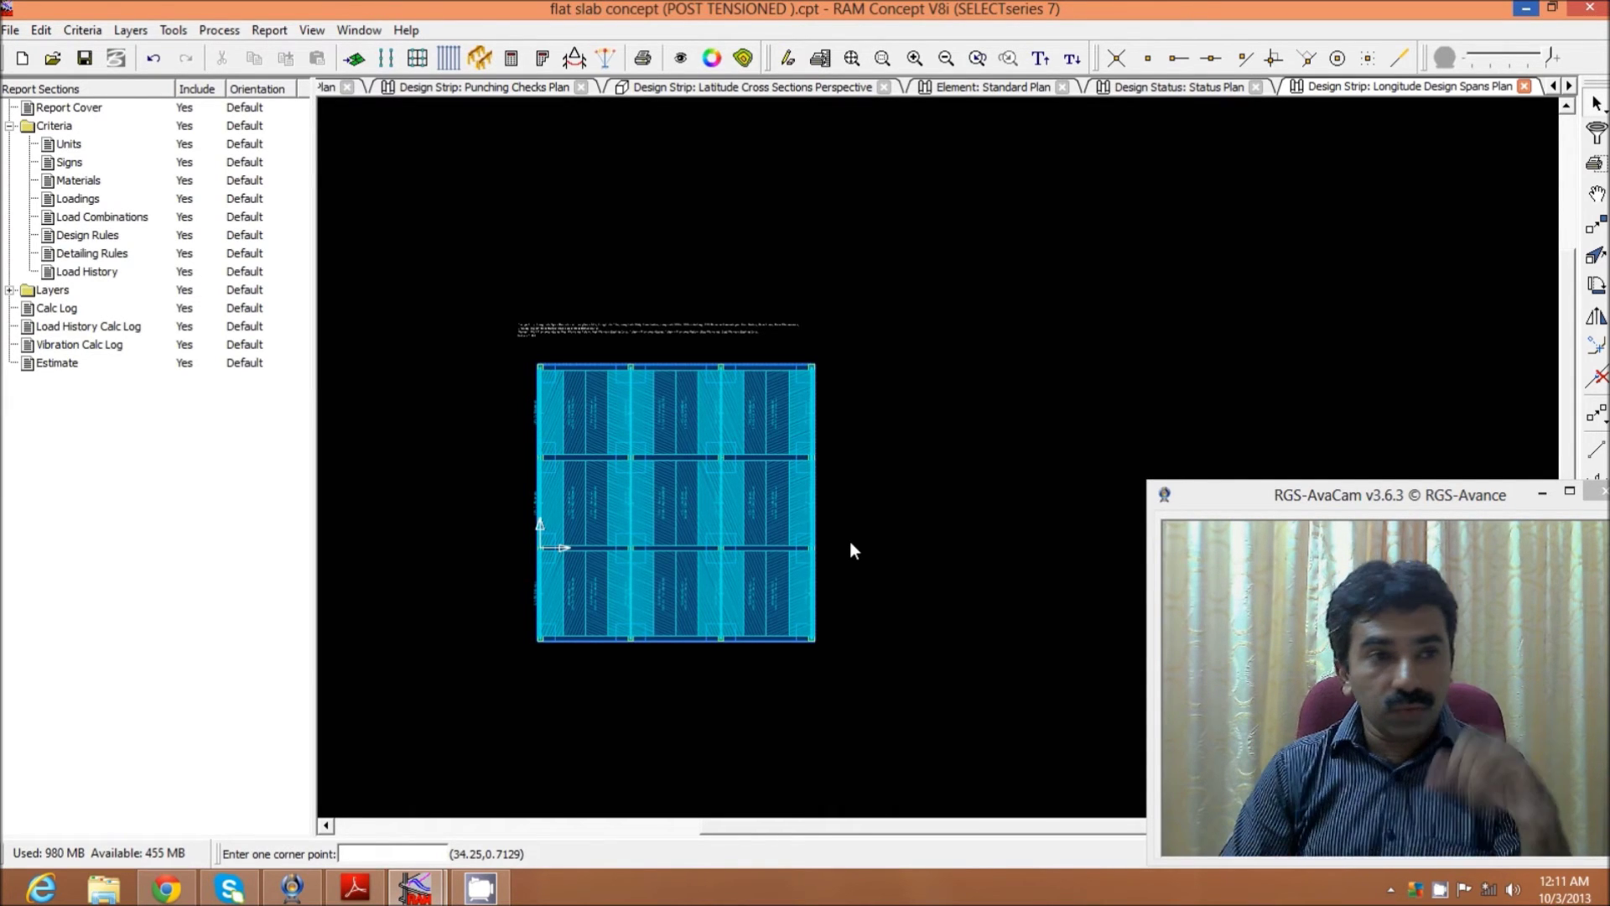
Step: Display the Manual Latitude Tendon: Standard Plan and zoom around its banded and distributed tendons
{"action": "left_click", "coordinate": [130, 30]}
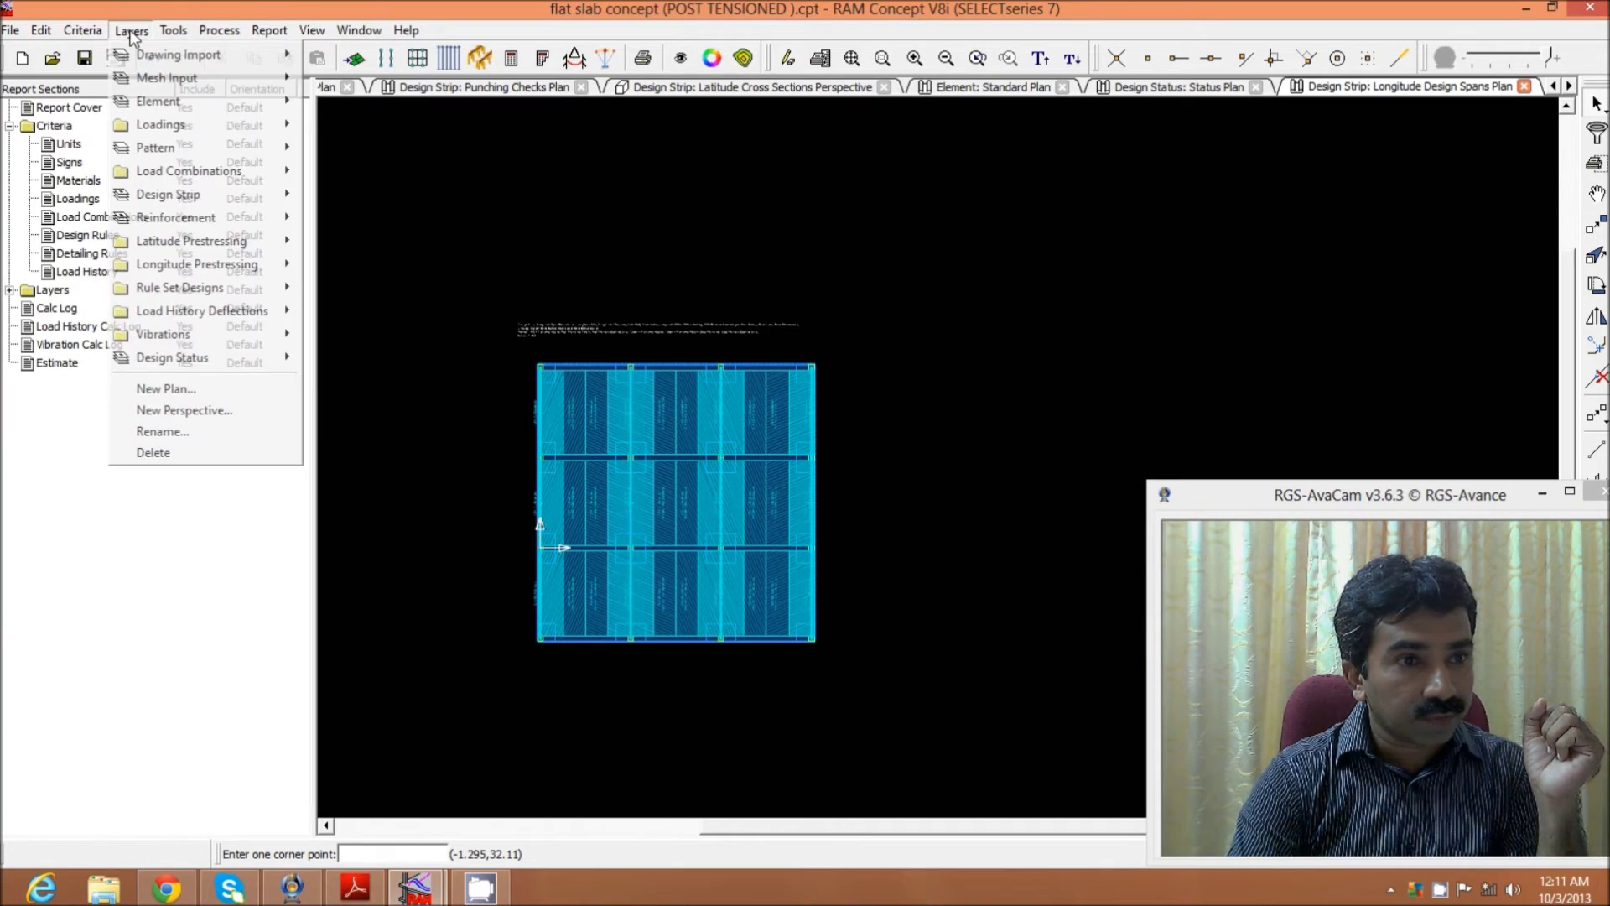
{"action": "mouse_move", "coordinate": [187, 198]}
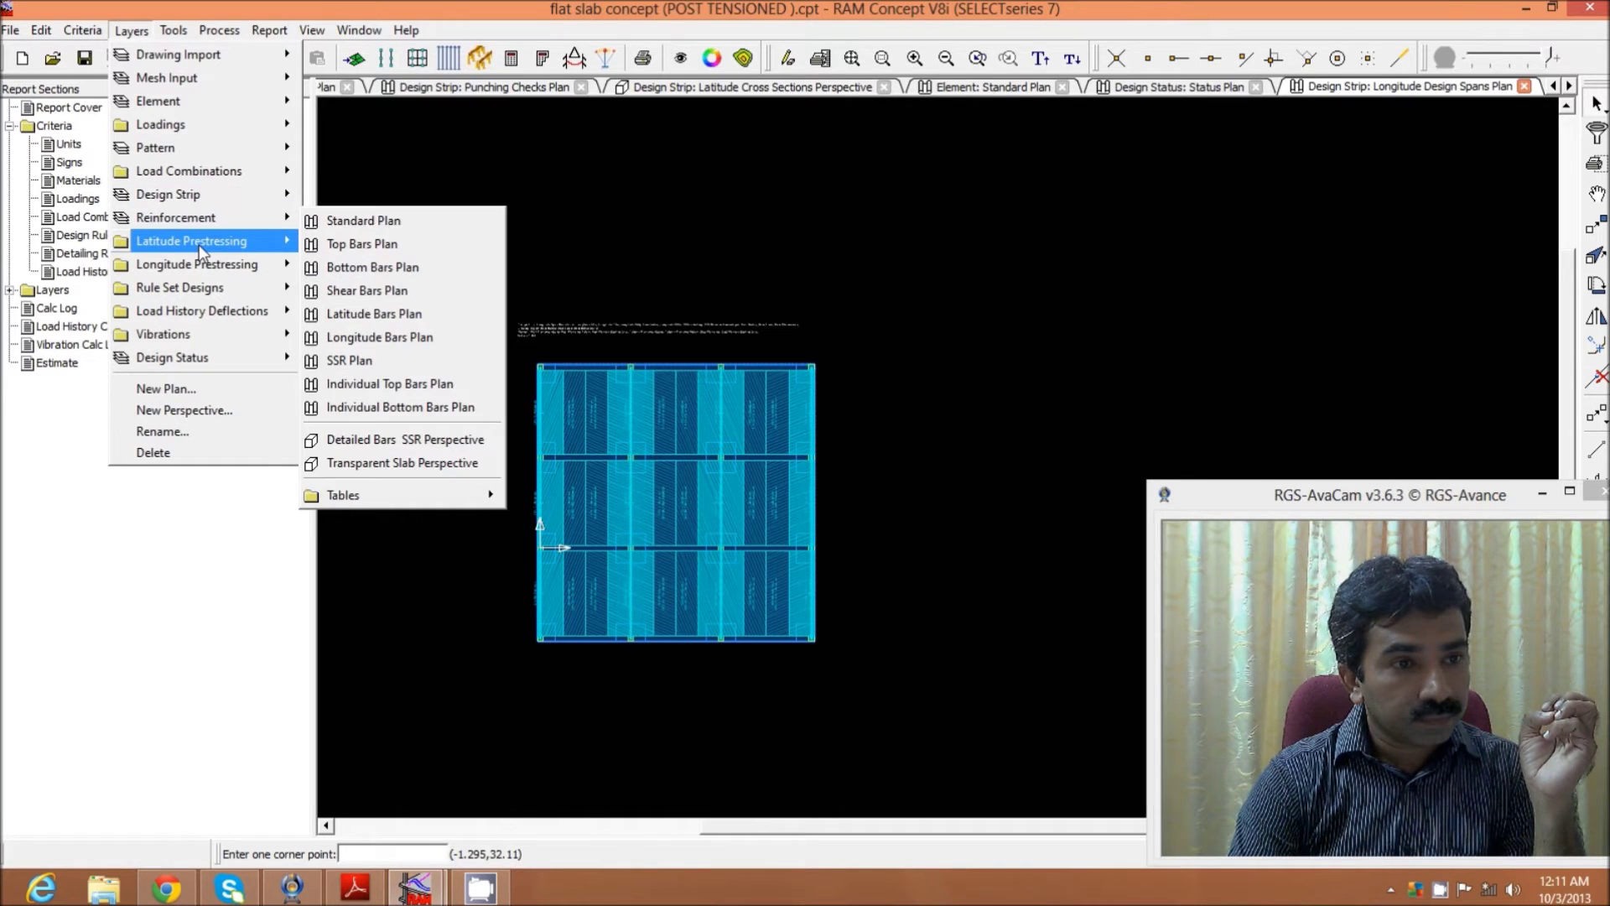
{"action": "mouse_move", "coordinate": [199, 244]}
{"action": "mouse_move", "coordinate": [375, 294]}
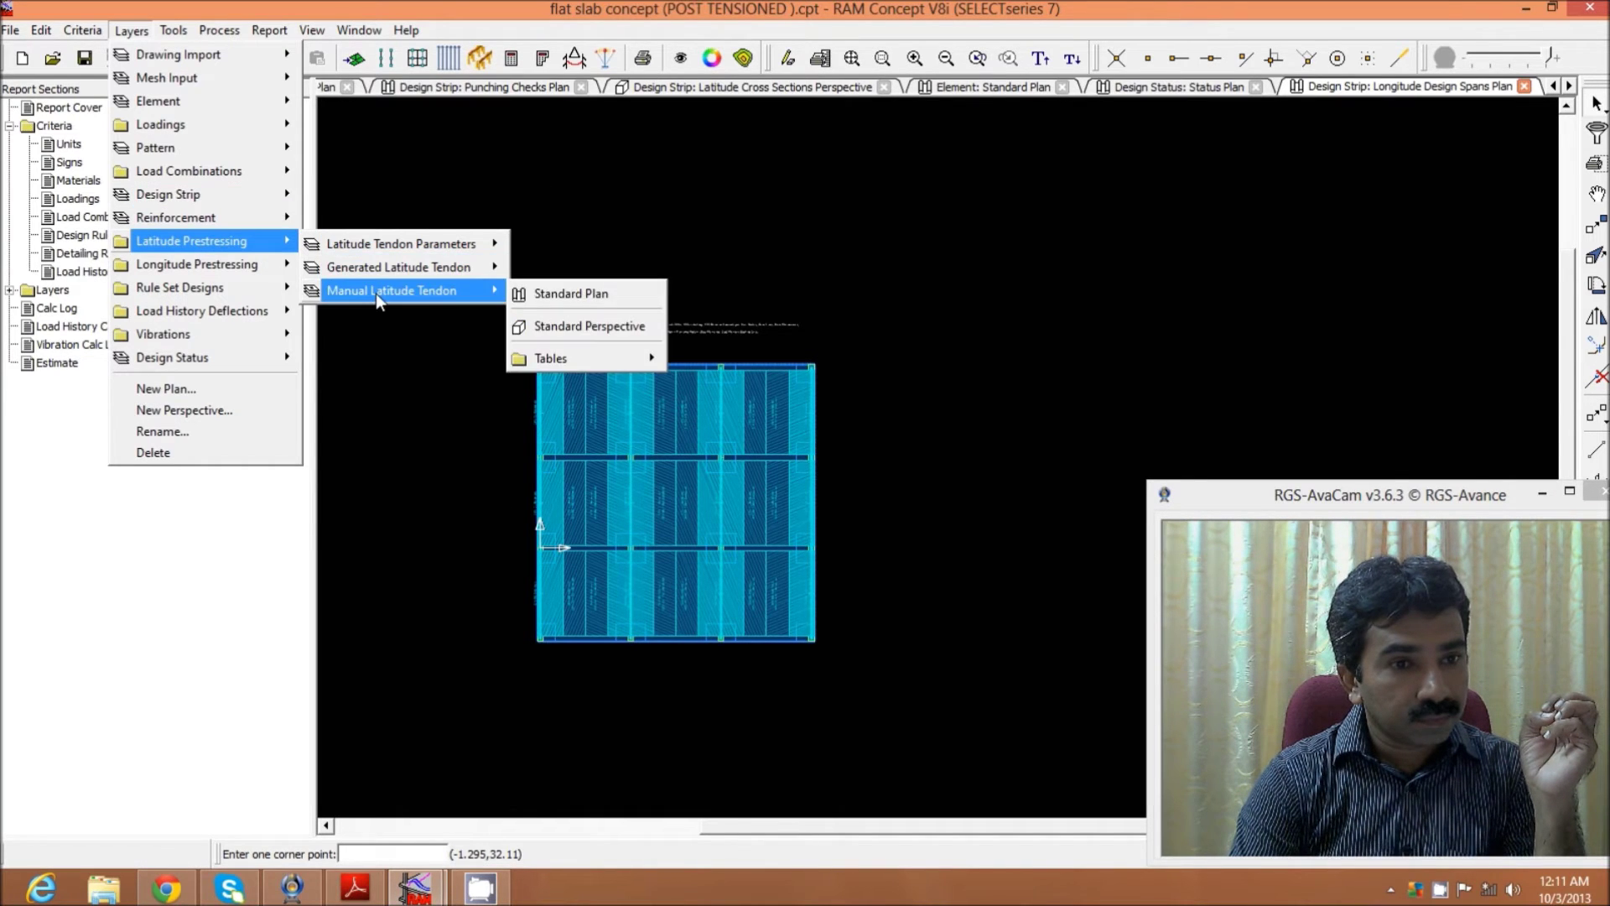
{"action": "left_click", "coordinate": [576, 295]}
{"action": "scroll", "coordinate": [683, 294], "scroll_direction": "up", "scroll_amount": 3}
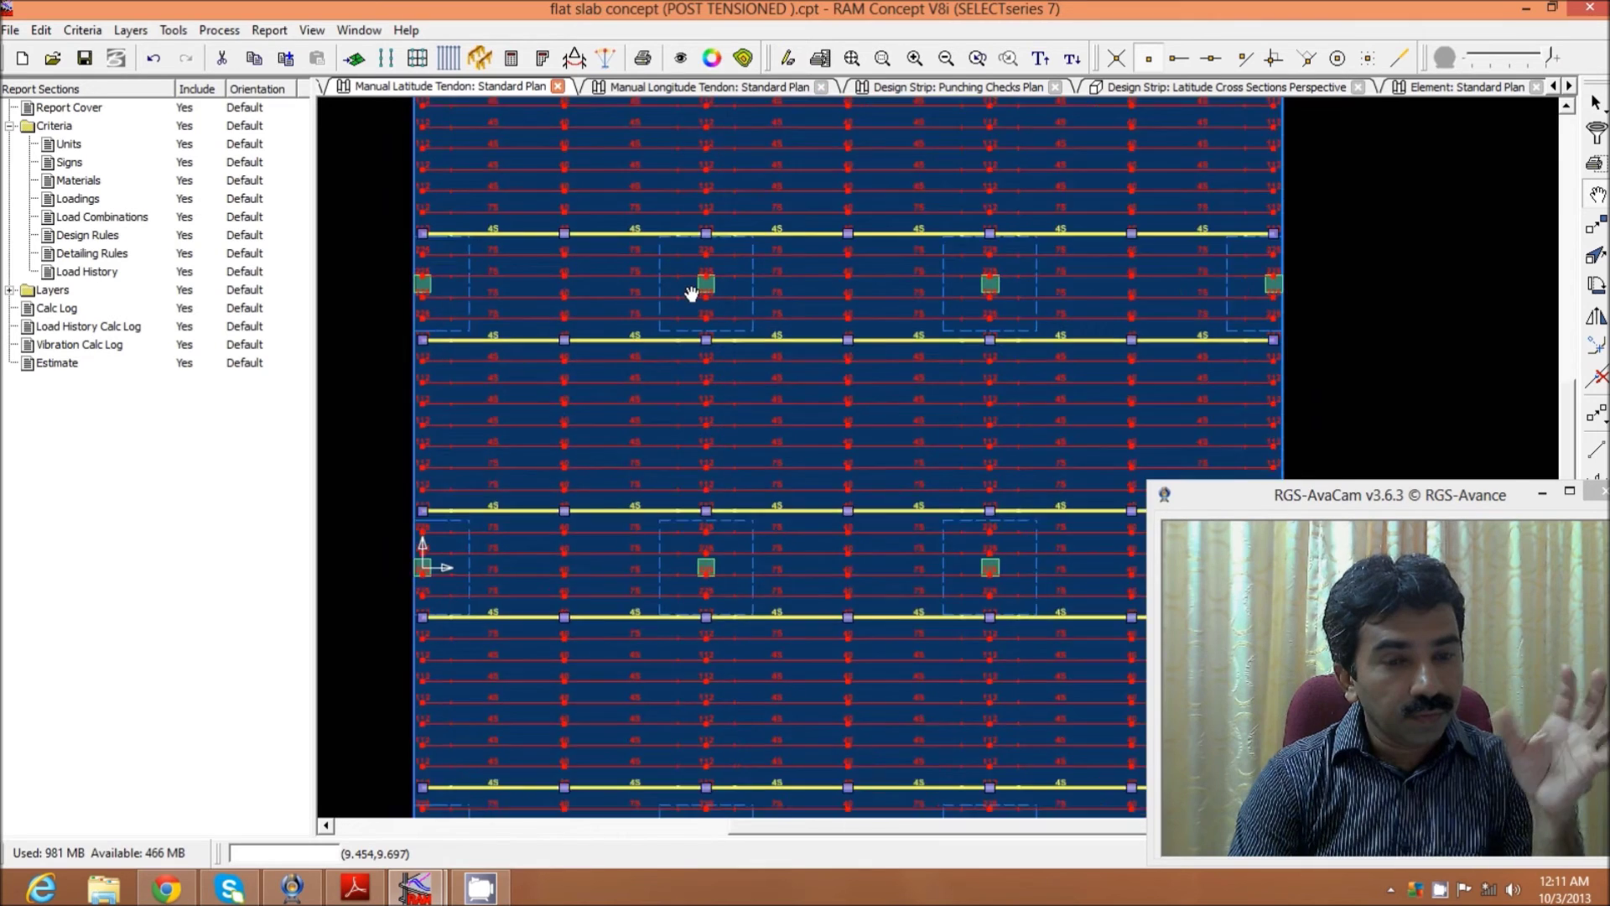
{"action": "scroll", "coordinate": [692, 294], "scroll_direction": "down", "scroll_amount": 4}
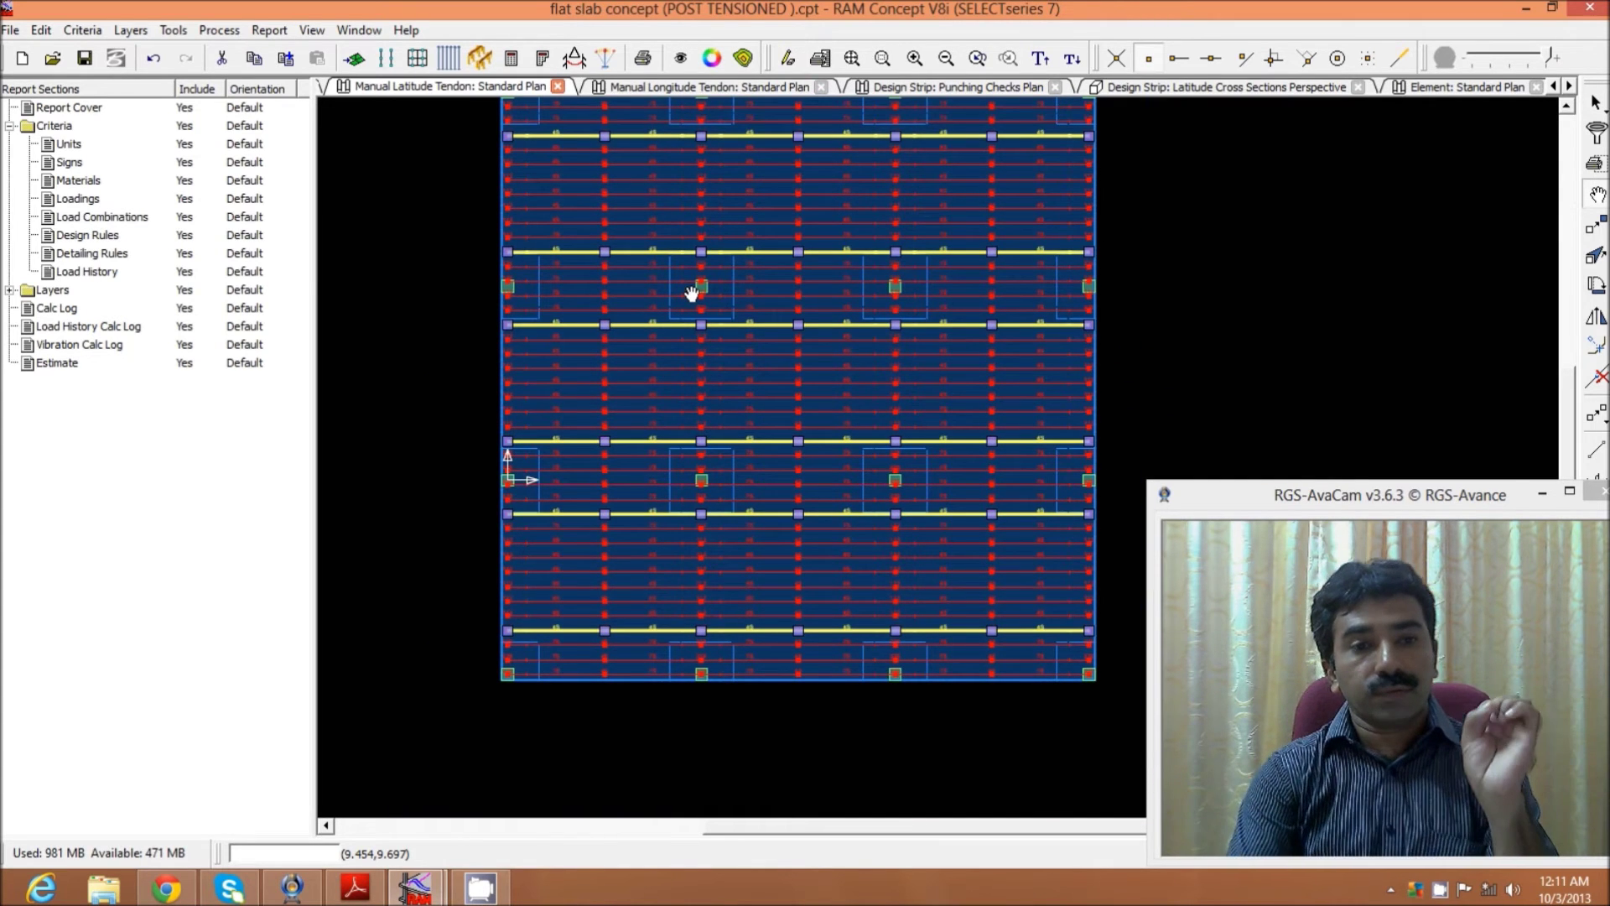
{"action": "scroll", "coordinate": [694, 287], "scroll_direction": "down", "scroll_amount": 2}
{"action": "scroll", "coordinate": [797, 216], "scroll_direction": "up", "scroll_amount": 5}
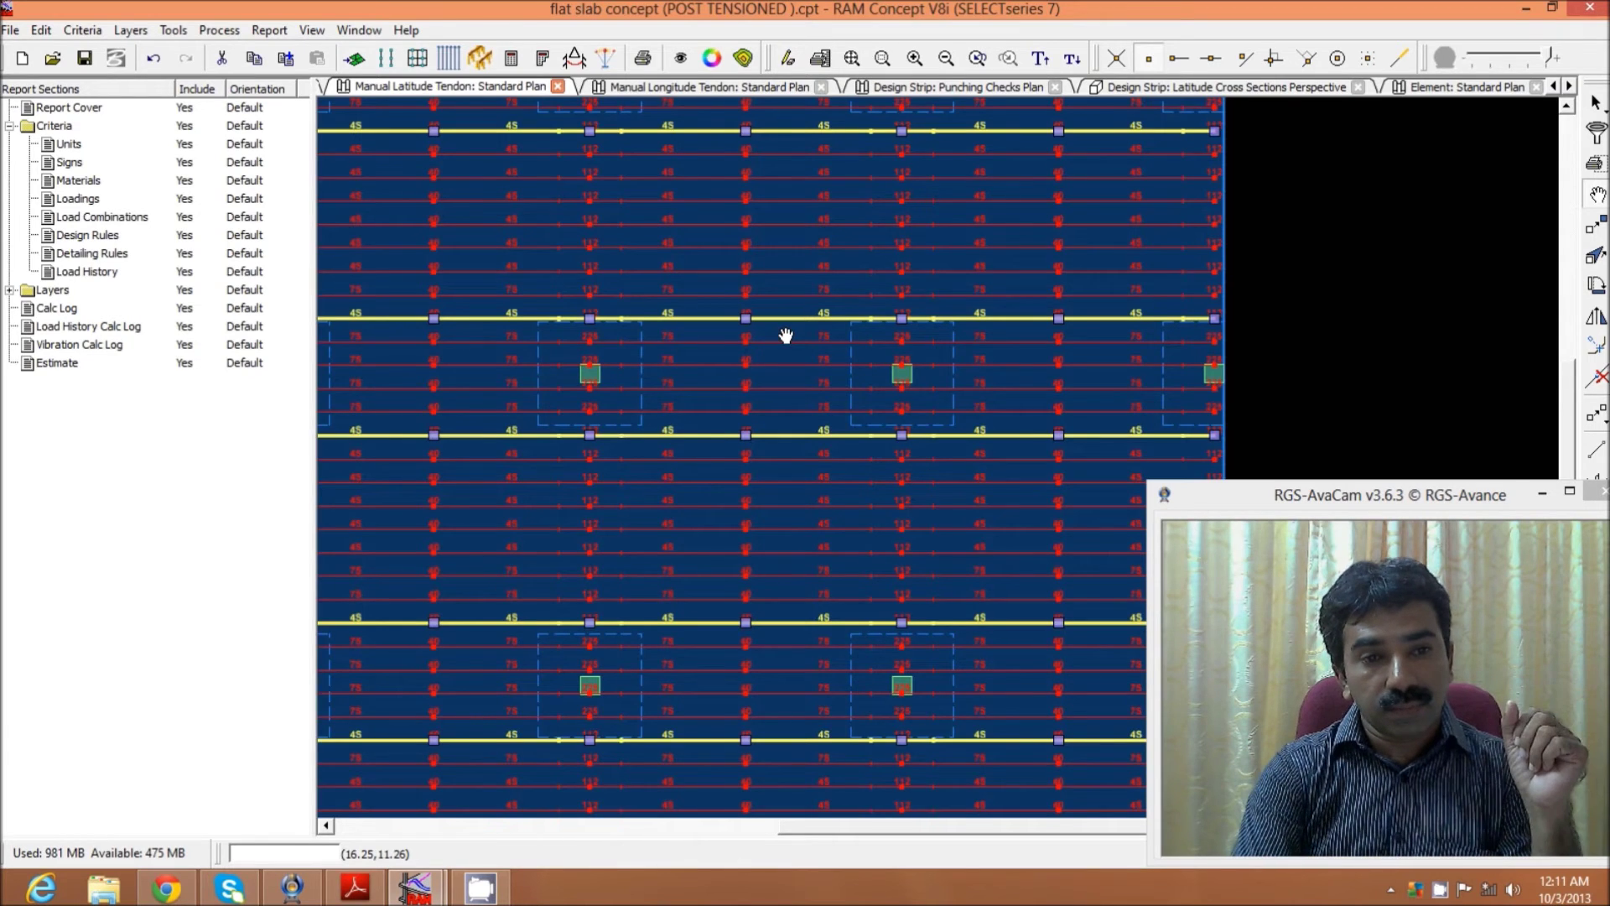
{"action": "scroll", "coordinate": [786, 336], "scroll_direction": "down", "scroll_amount": 1}
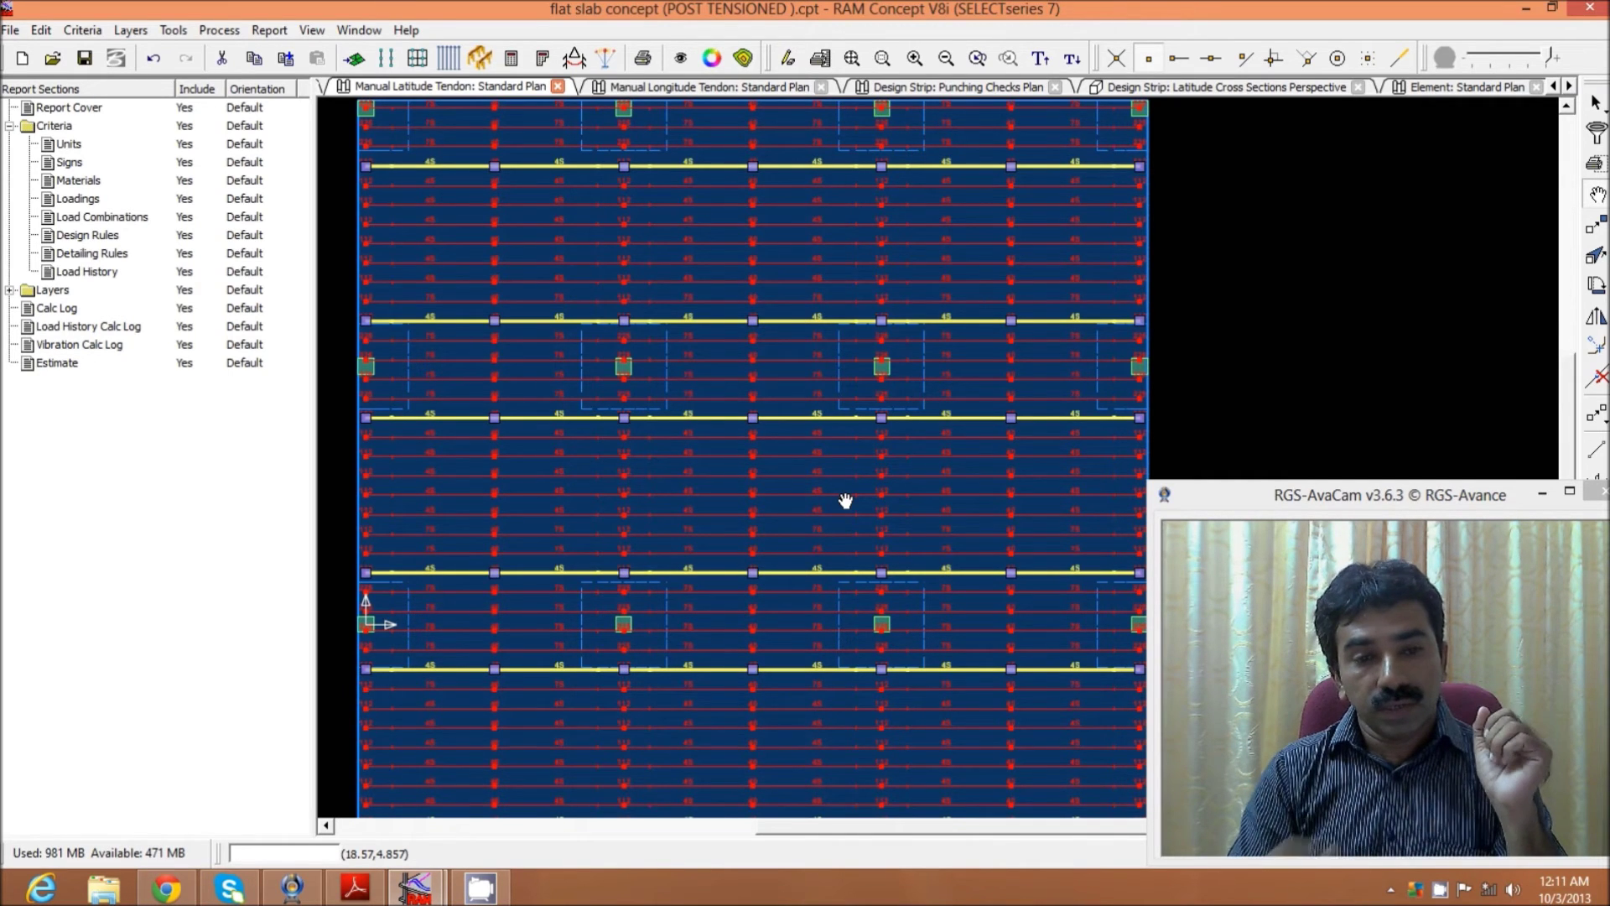
{"action": "scroll", "coordinate": [845, 501], "scroll_direction": "down", "scroll_amount": 2}
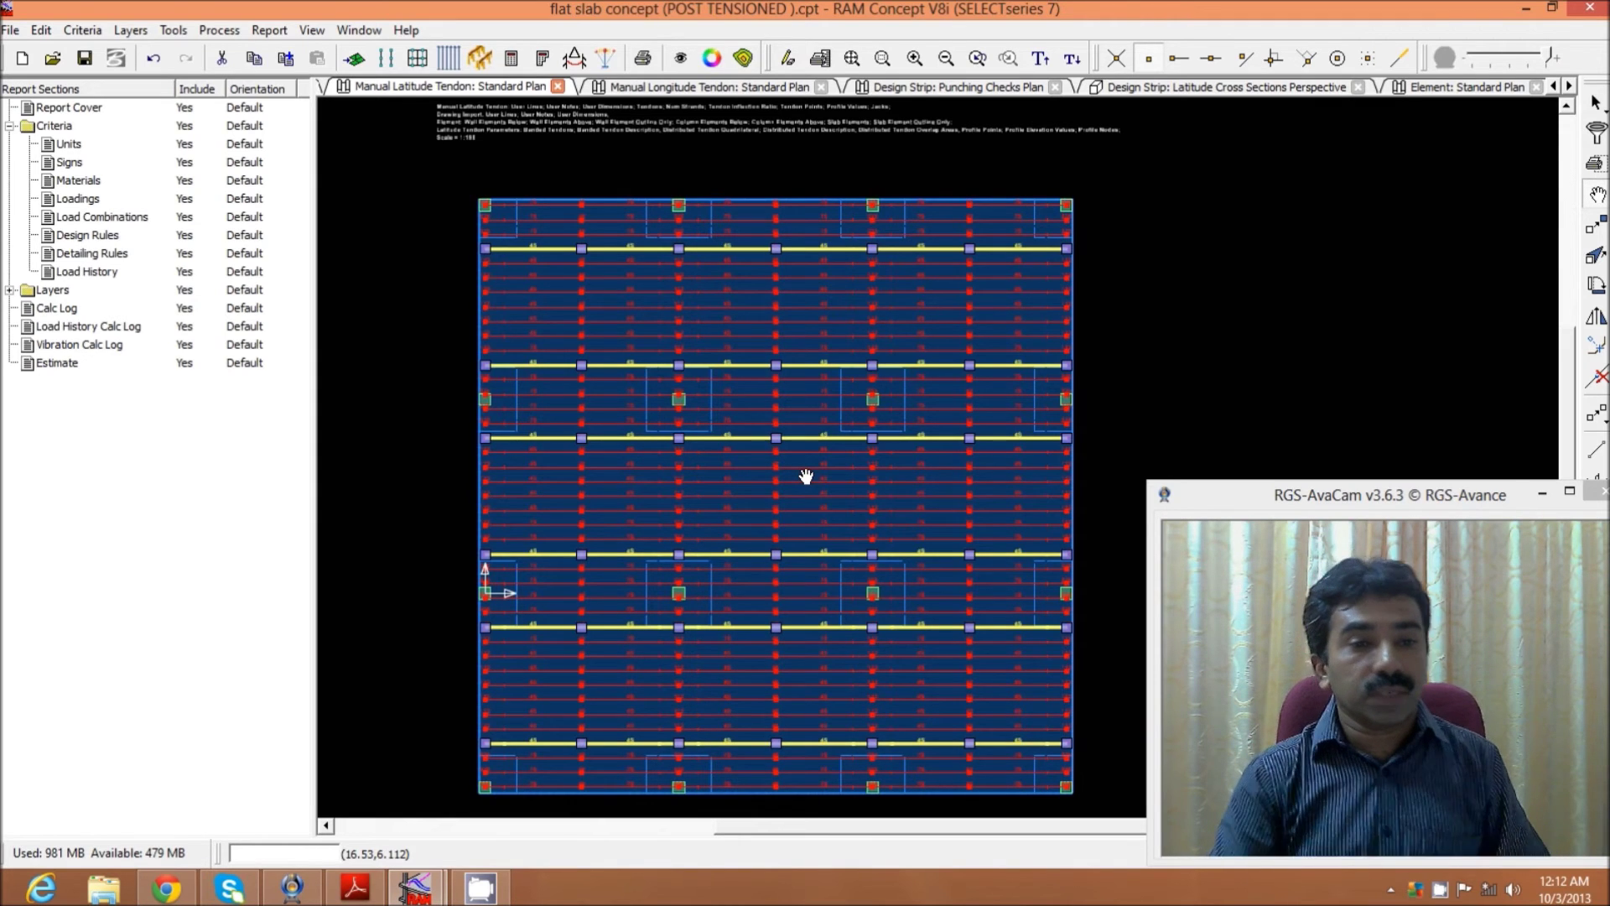
Step: Display the post-tensioned model's Design Status: Status Plan
{"action": "left_click", "coordinate": [131, 31]}
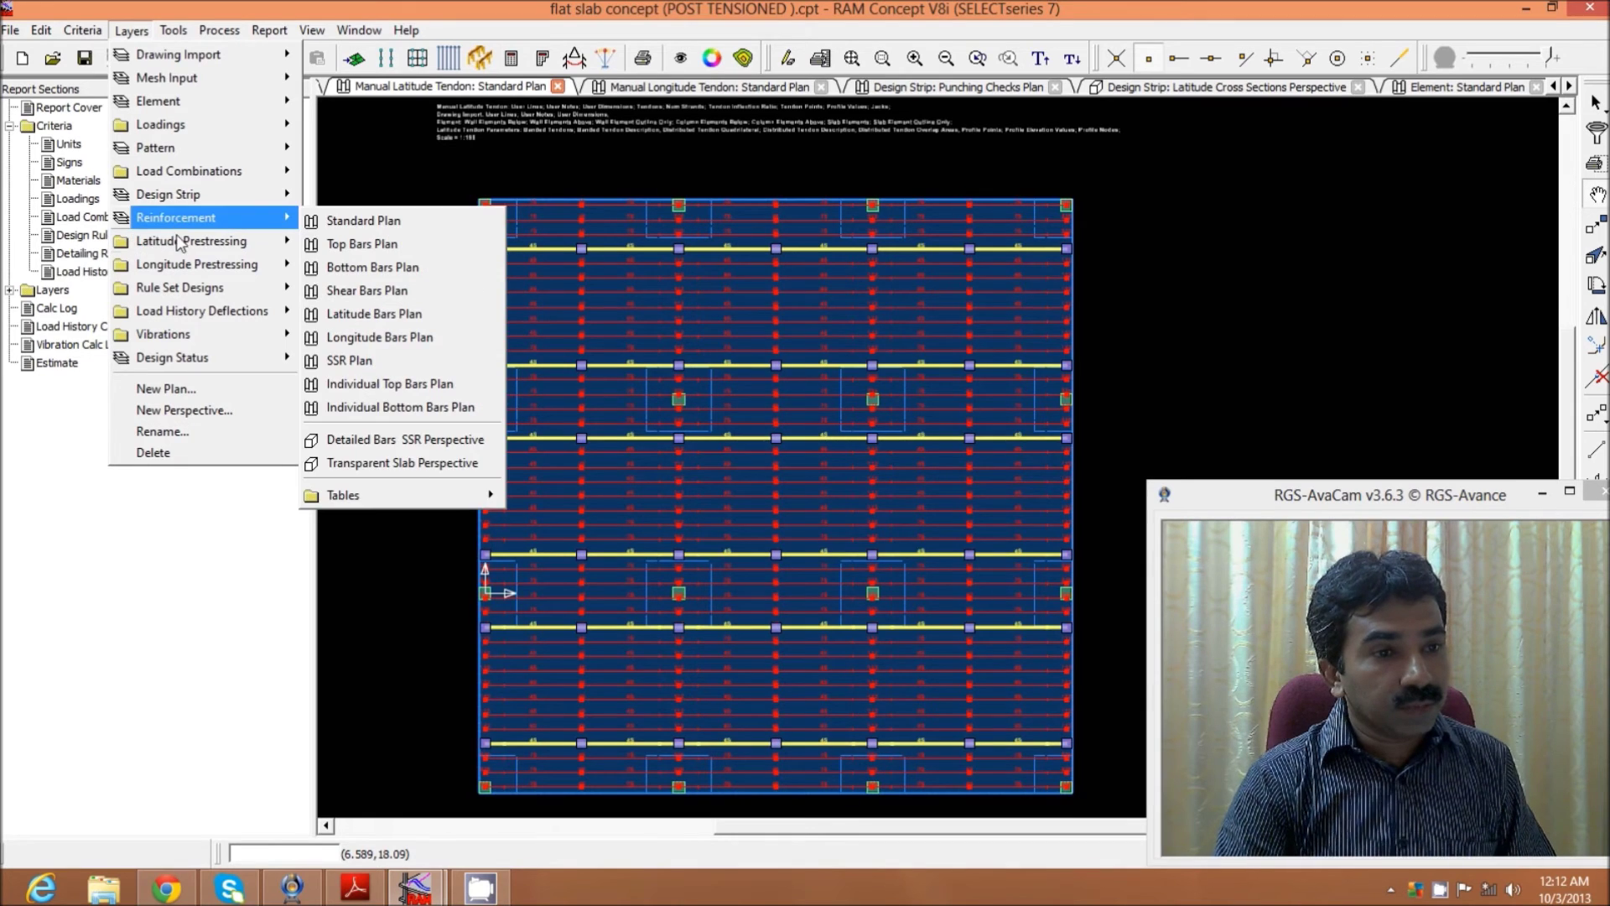
{"action": "mouse_move", "coordinate": [181, 249]}
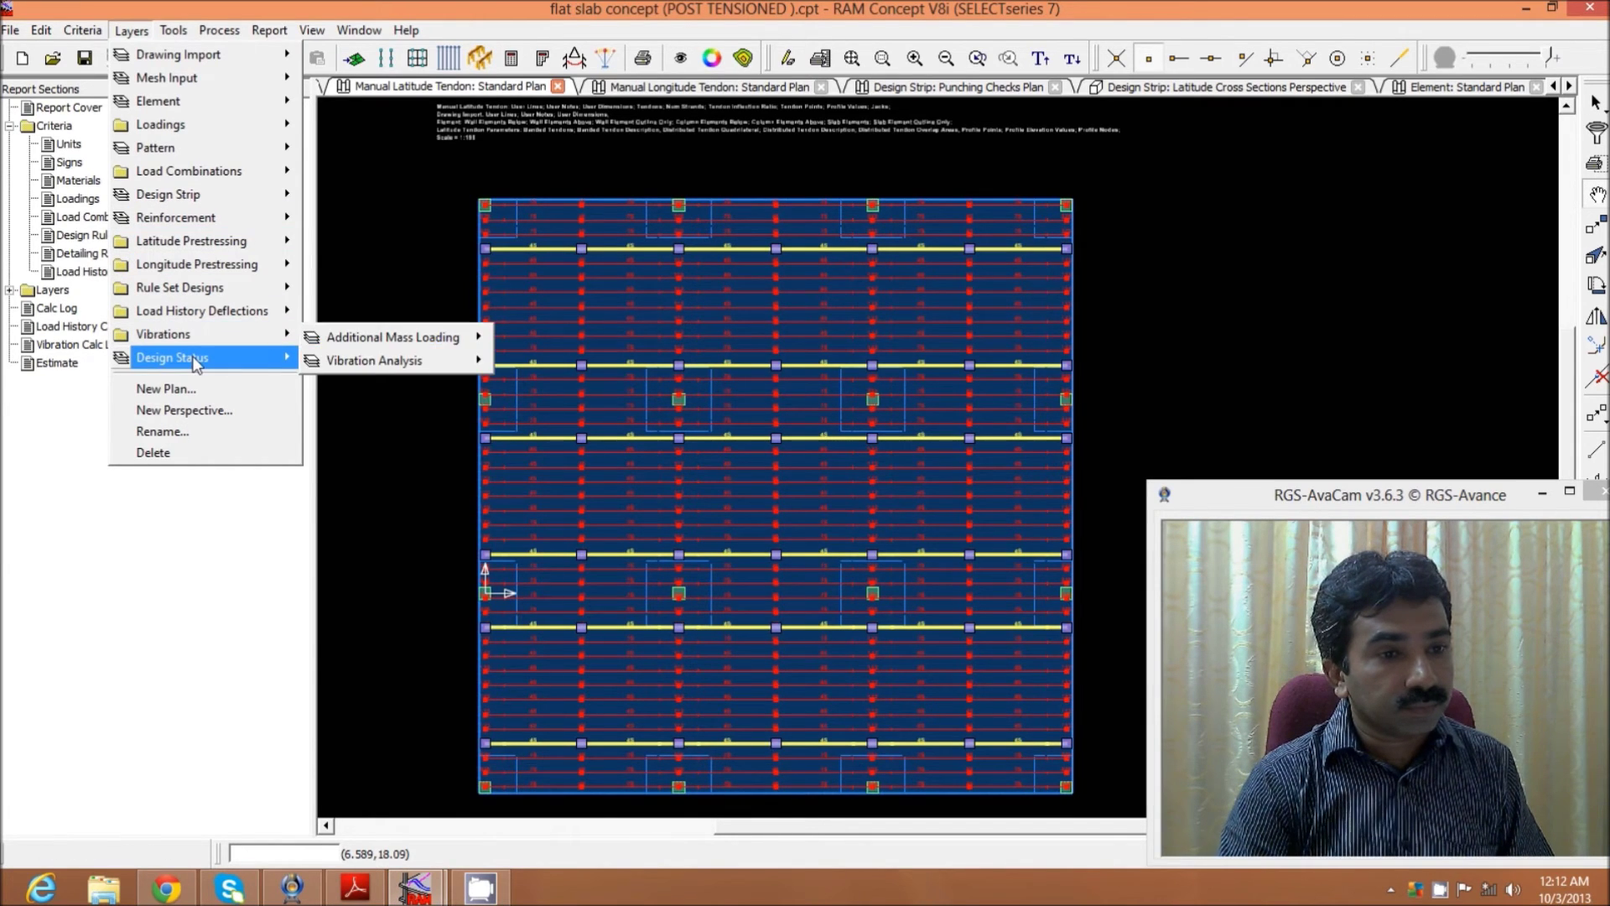
{"action": "mouse_move", "coordinate": [196, 361]}
{"action": "left_click", "coordinate": [357, 359]}
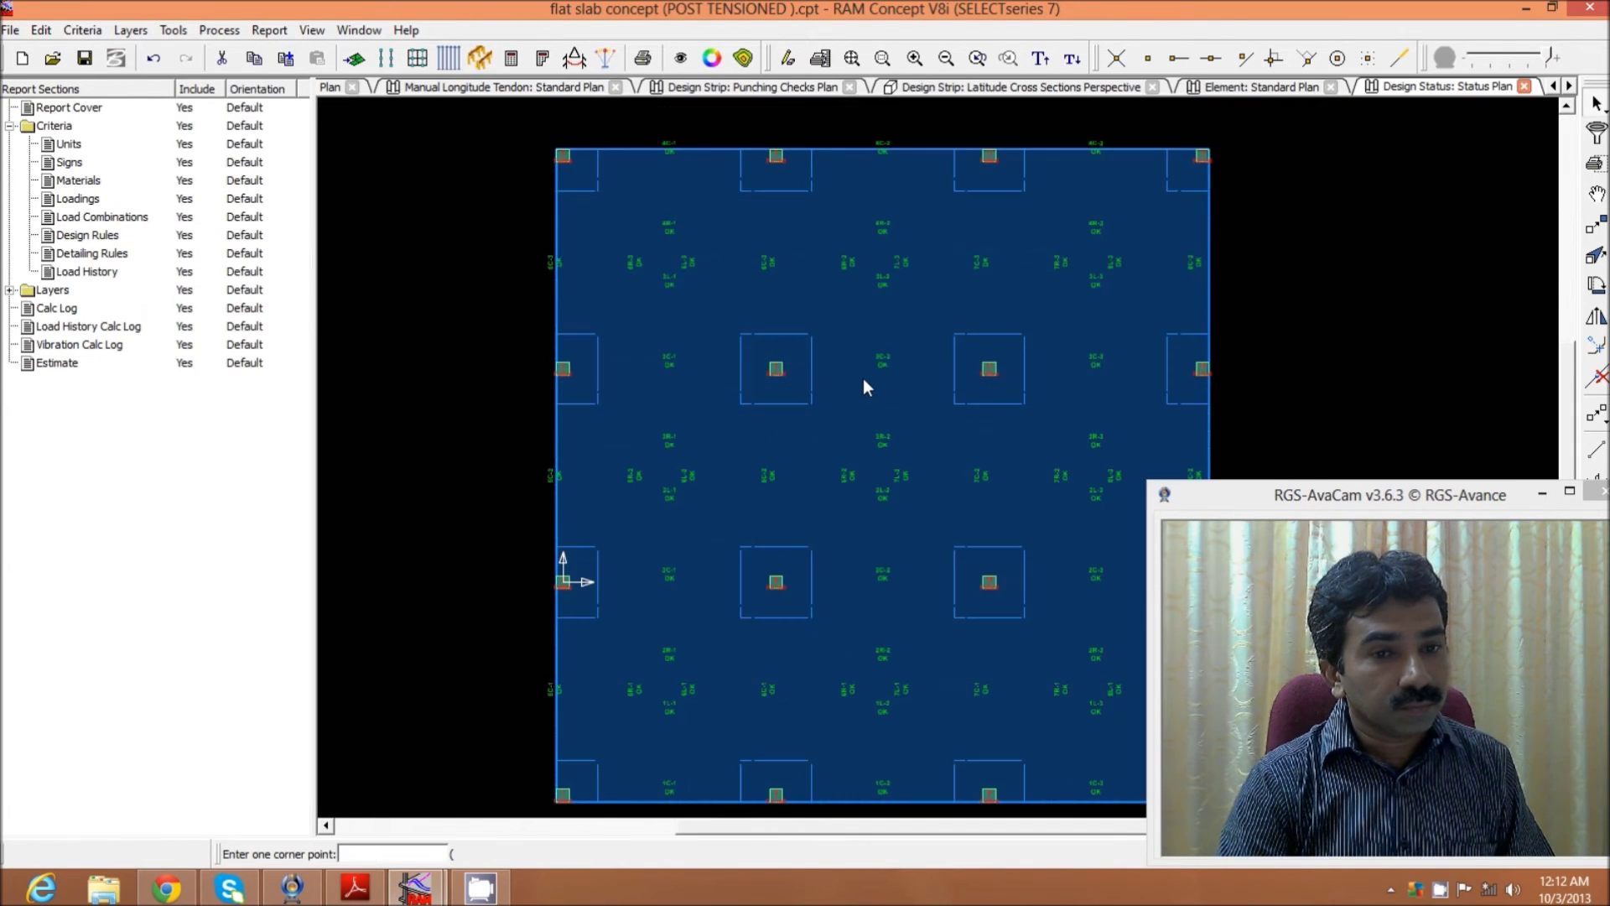
{"action": "scroll", "coordinate": [863, 379], "scroll_direction": "up", "scroll_amount": 3}
{"action": "scroll", "coordinate": [881, 369], "scroll_direction": "down", "scroll_amount": 3}
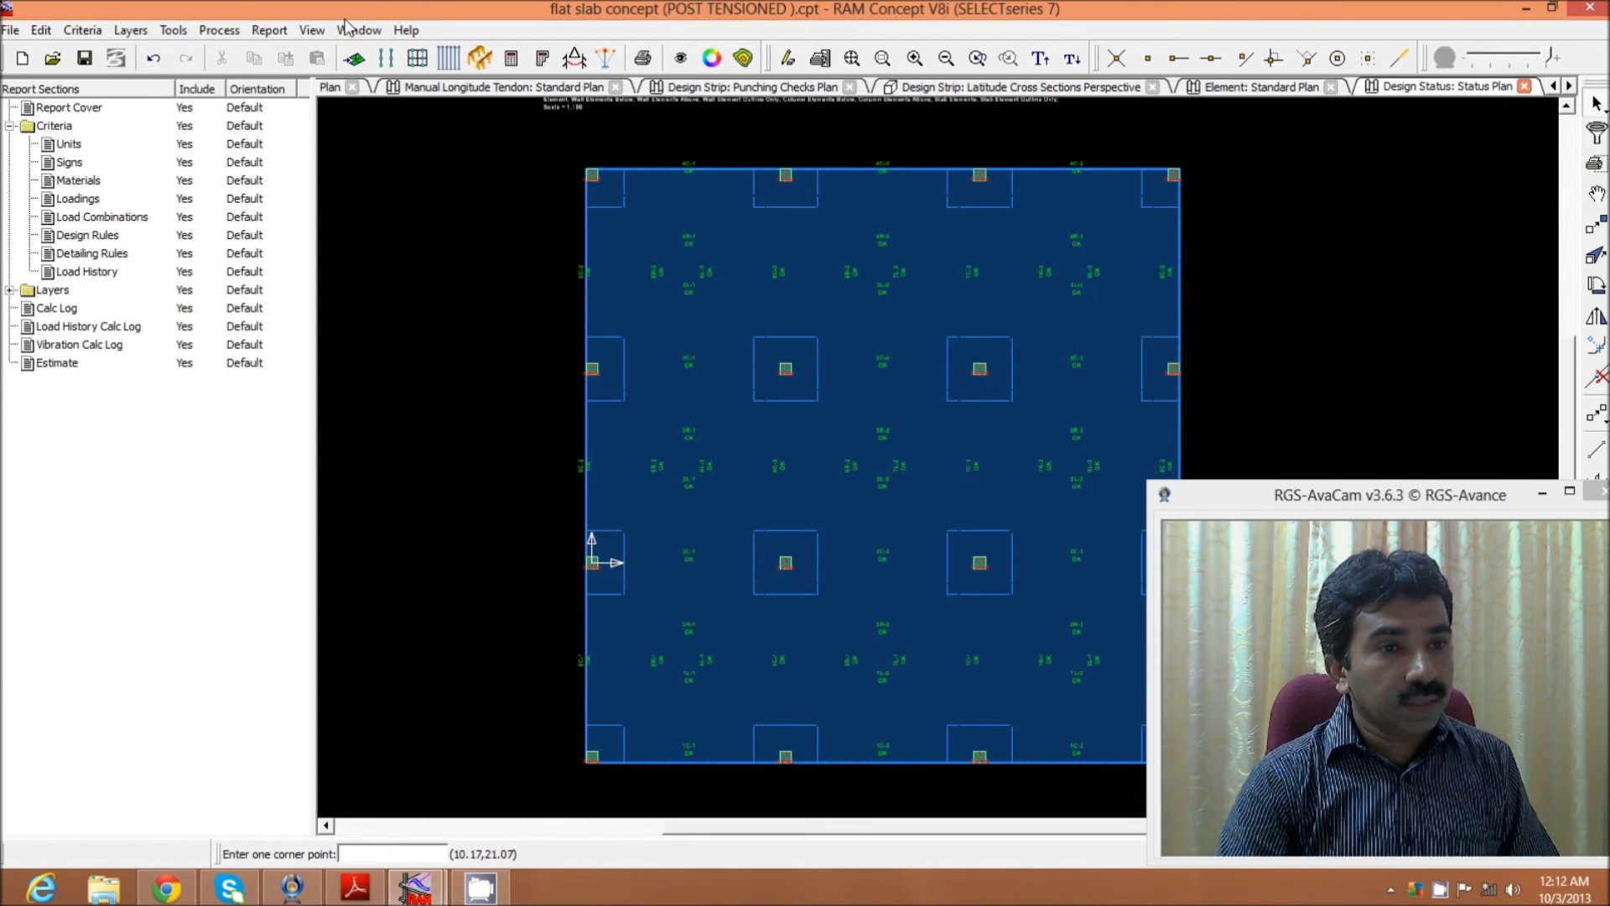
Step: Switch to the Latitude Design Spans Plan labelling DL and DL + RLL balanced percentages
{"action": "left_click", "coordinate": [131, 31]}
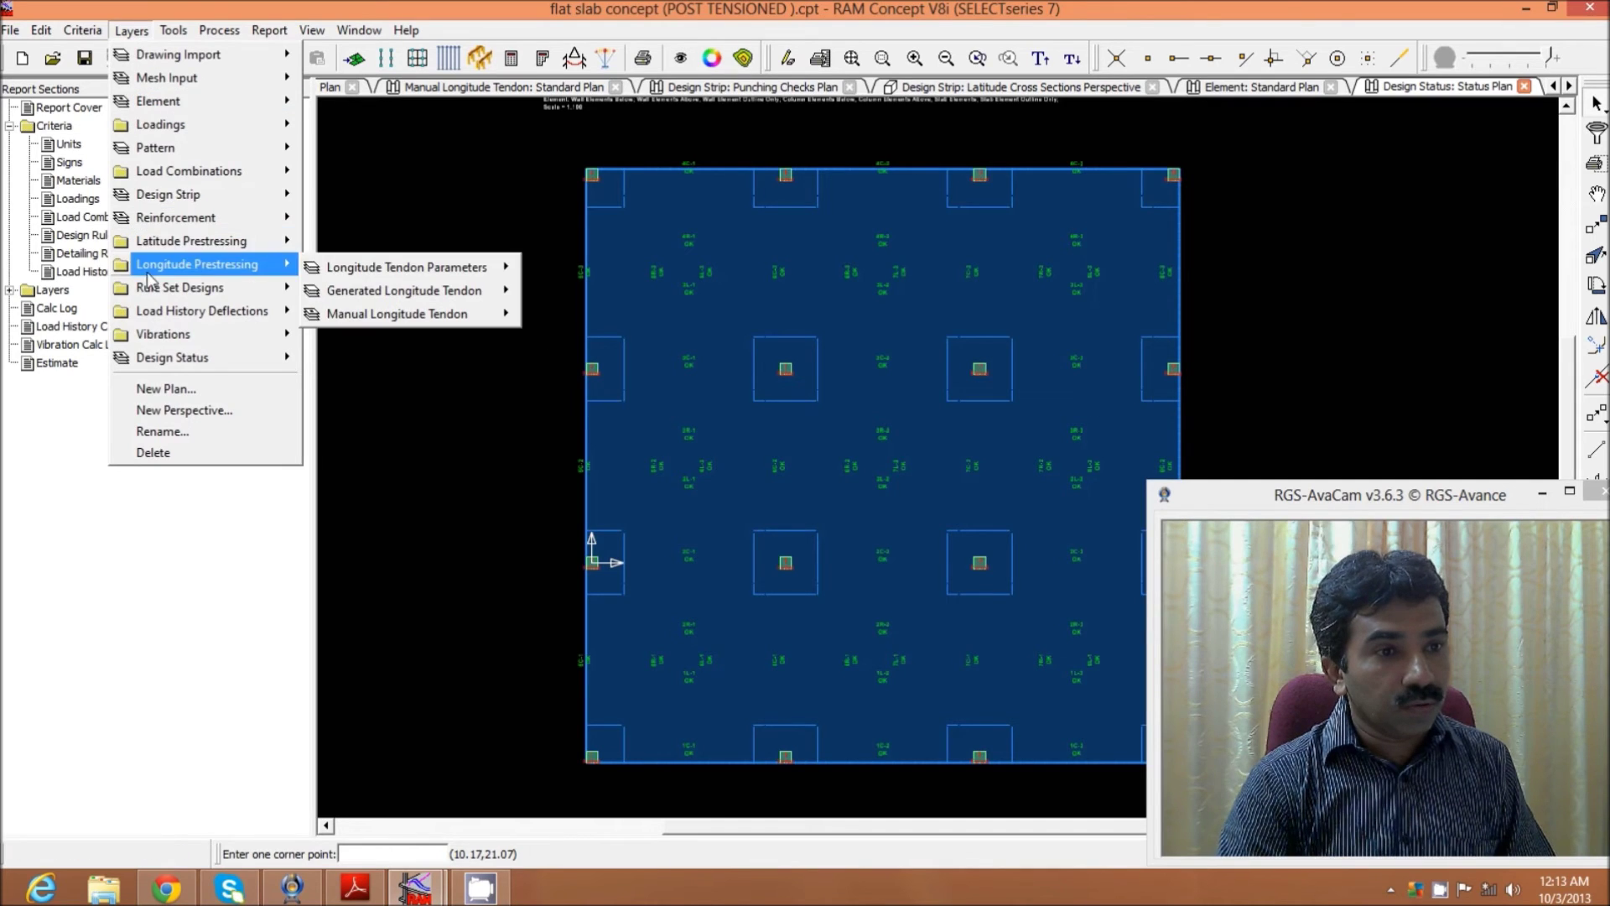
{"action": "mouse_move", "coordinate": [165, 335]}
{"action": "mouse_move", "coordinate": [179, 363]}
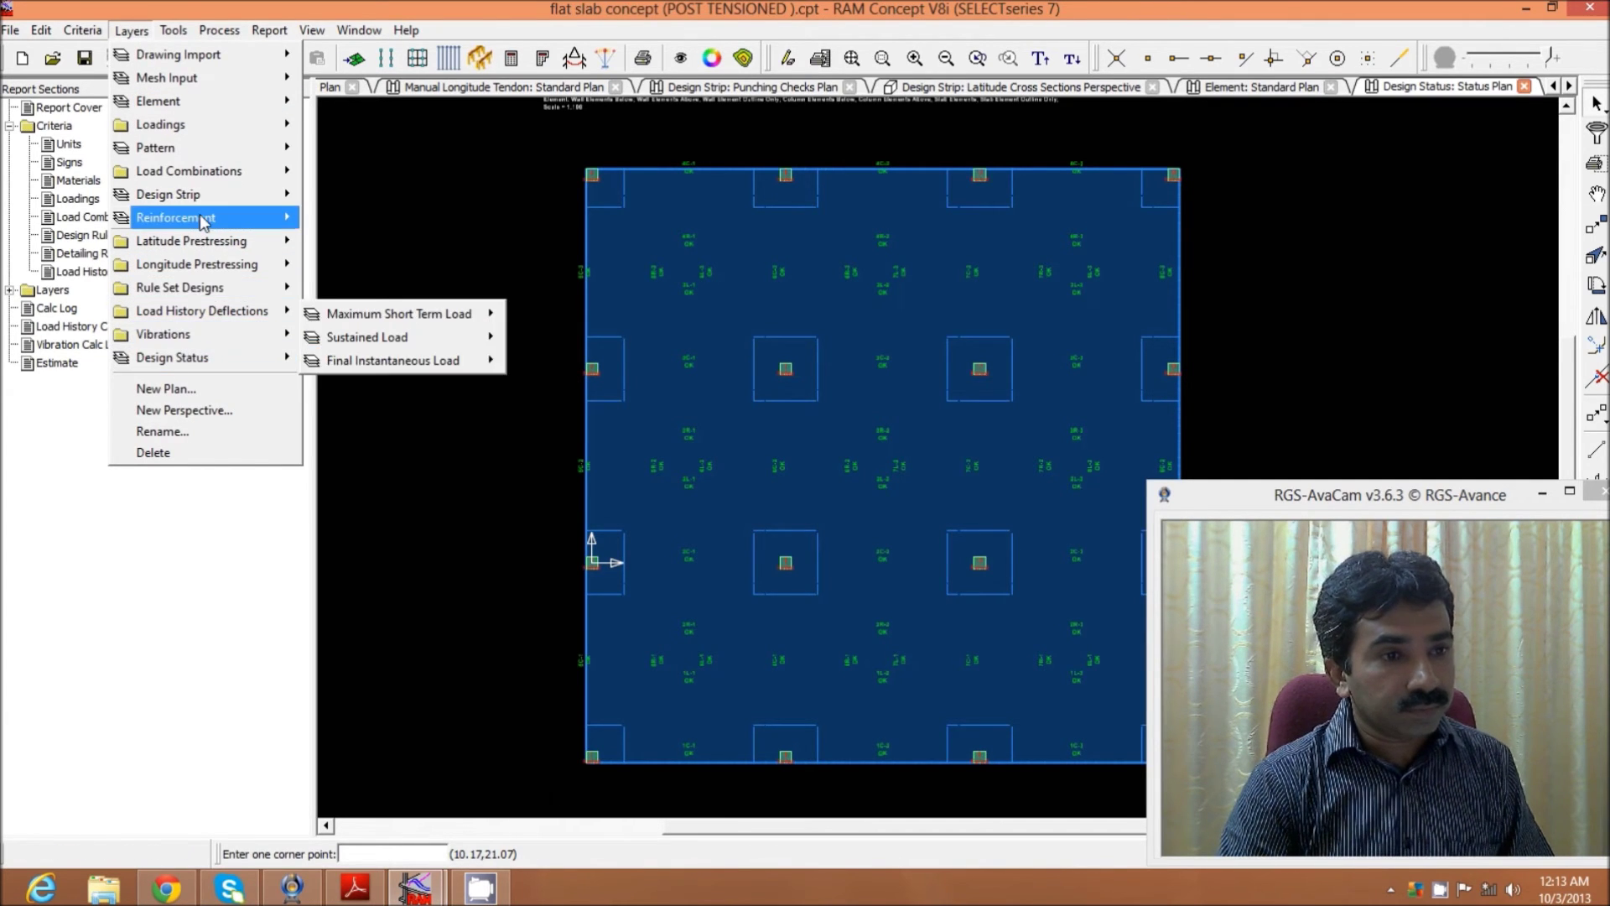
{"action": "mouse_move", "coordinate": [208, 200]}
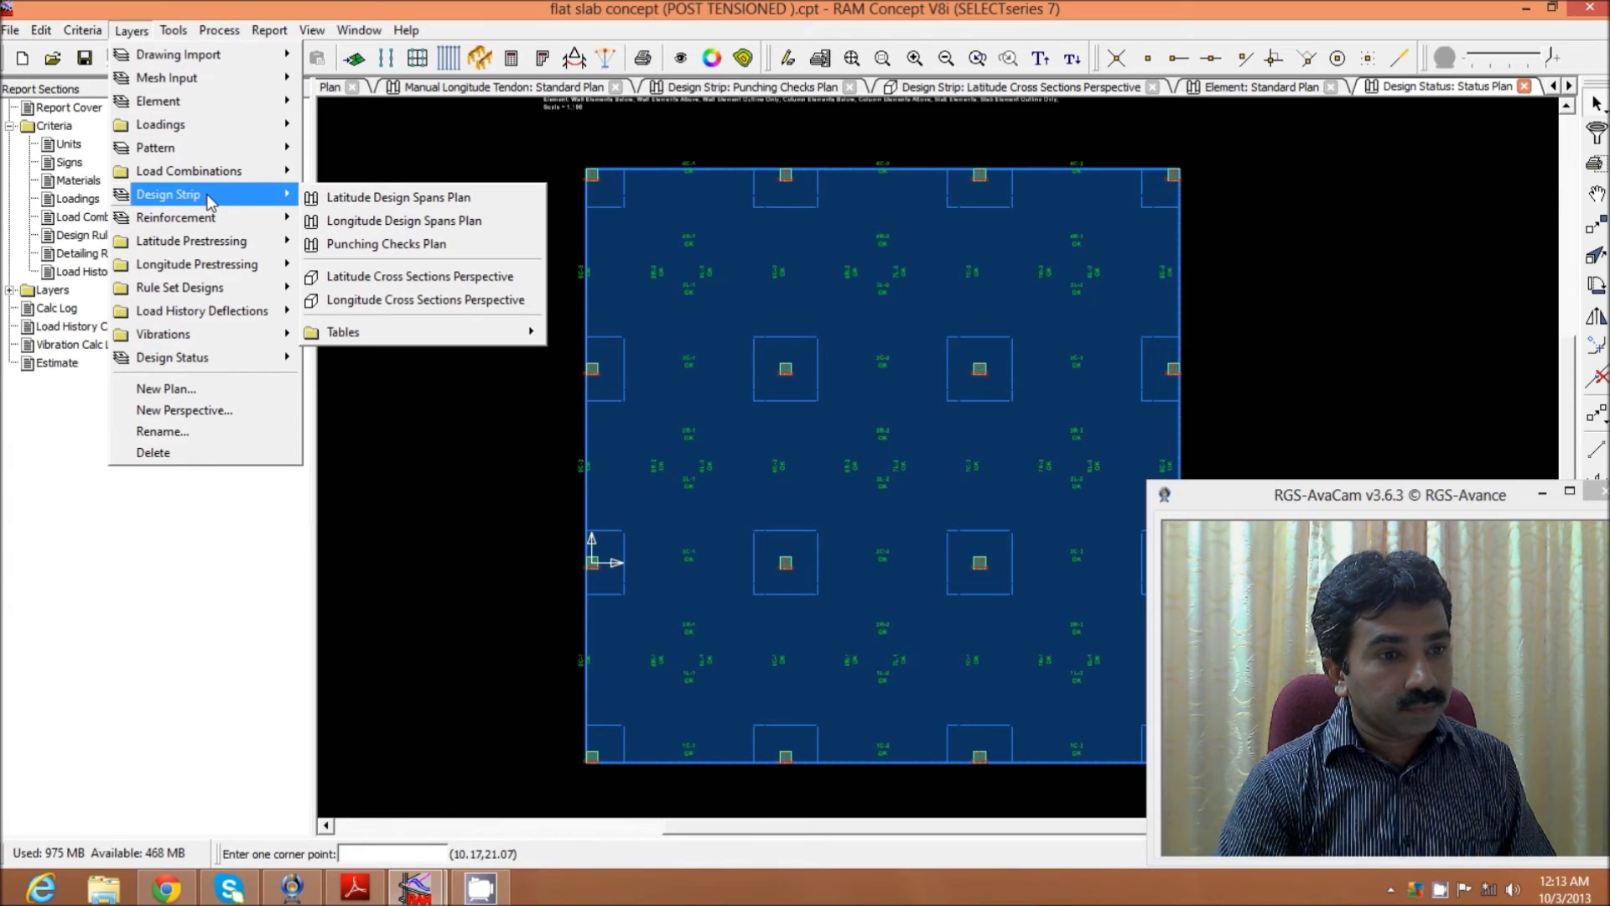
{"action": "mouse_move", "coordinate": [236, 344]}
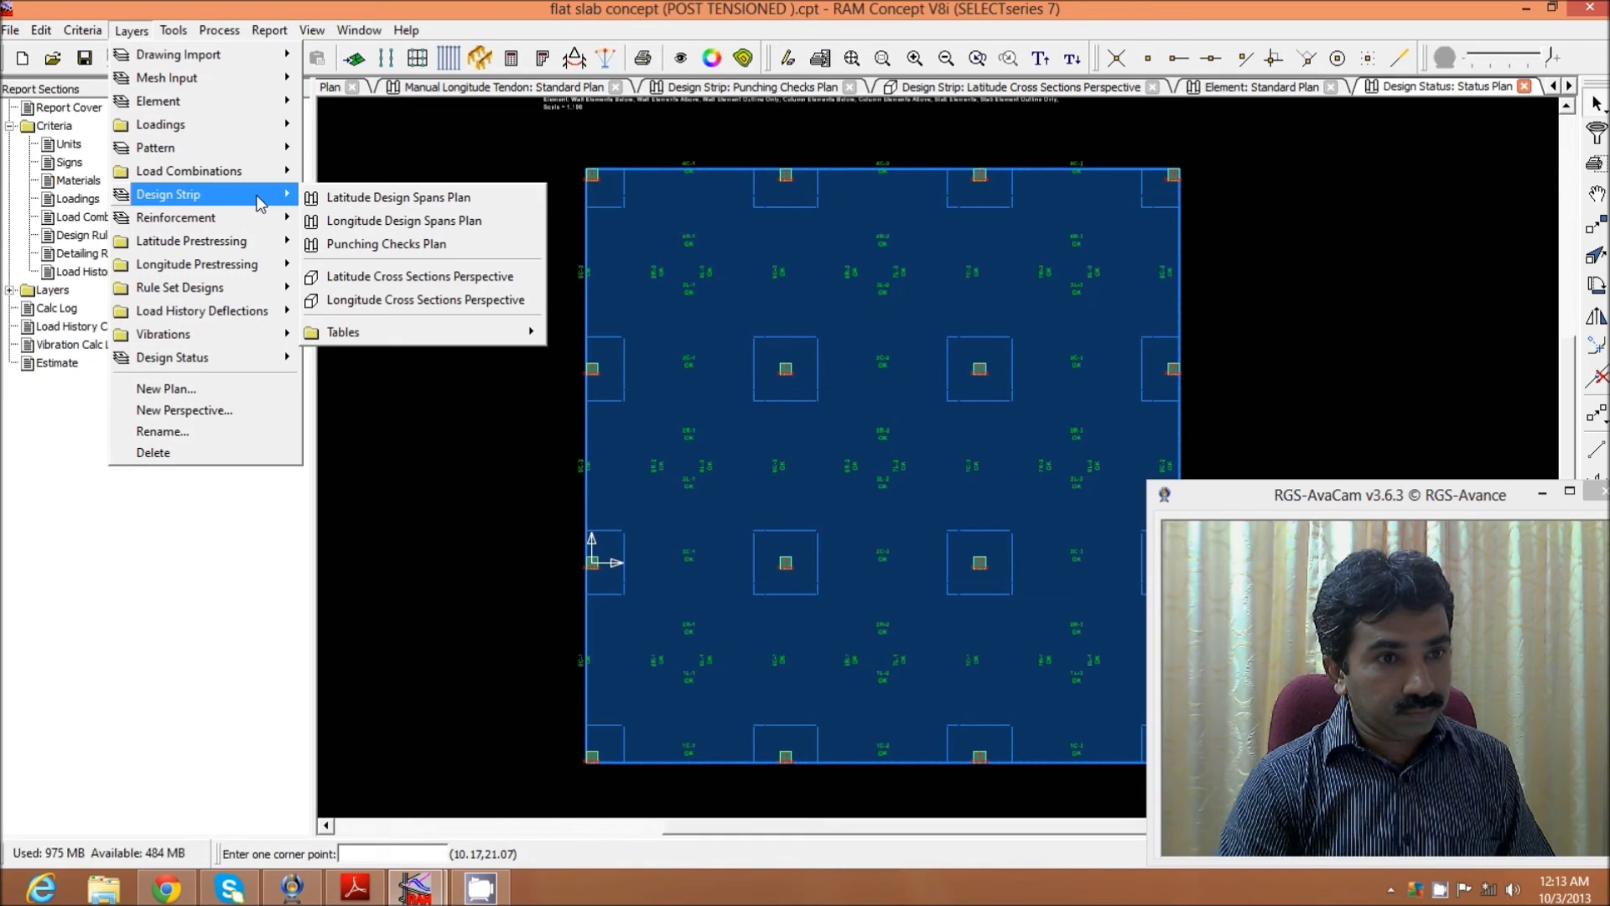
{"action": "left_click", "coordinate": [382, 201]}
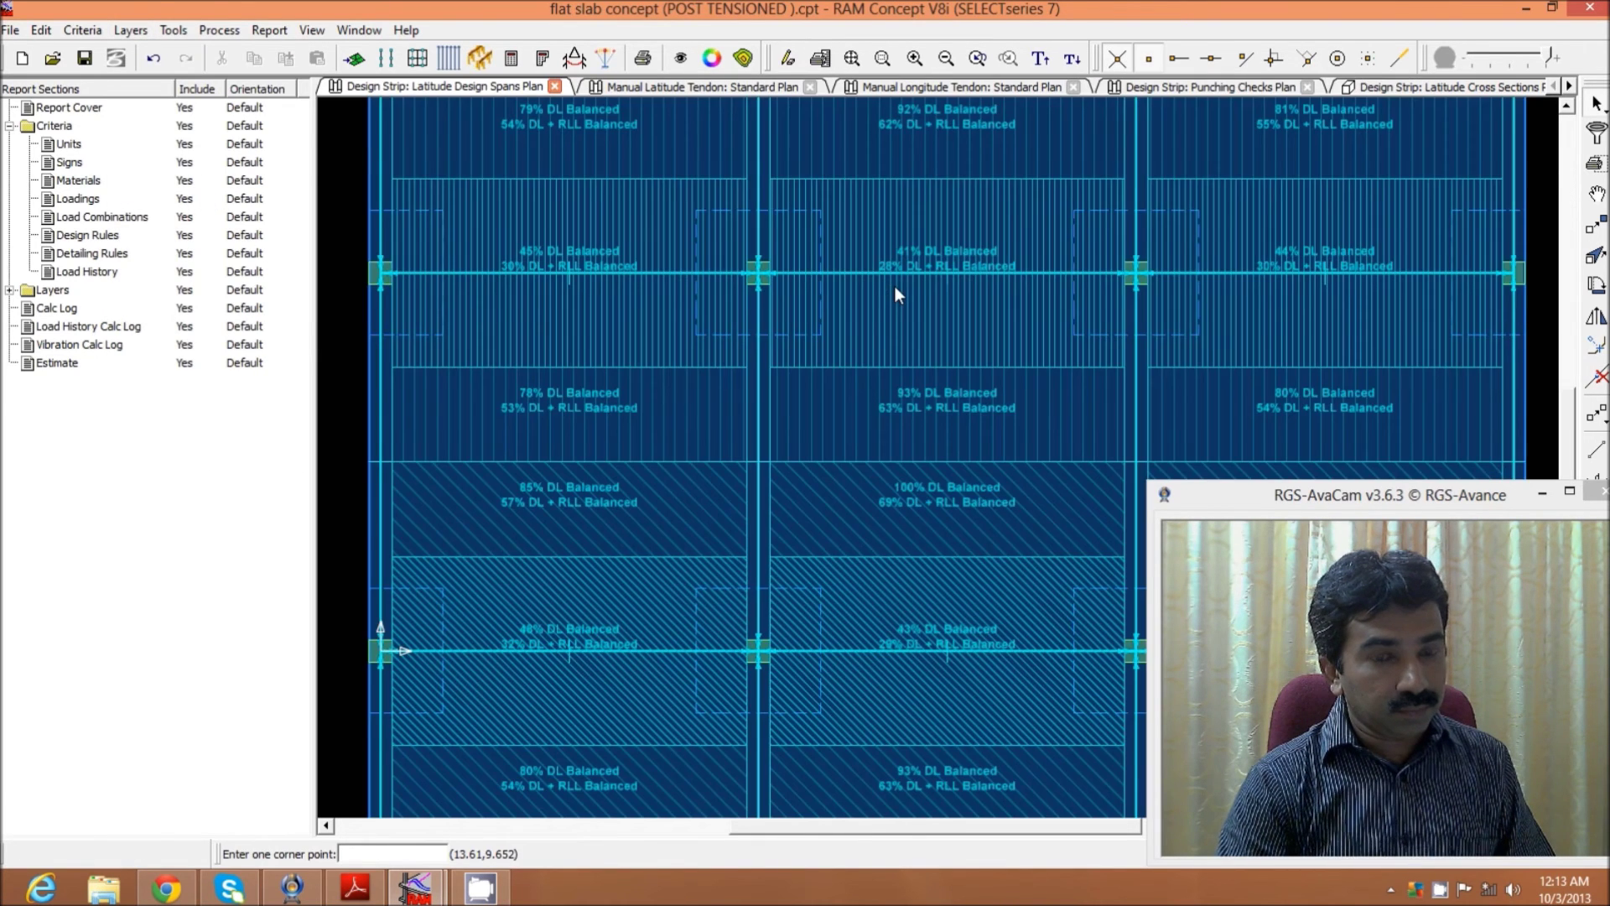
{"action": "scroll", "coordinate": [883, 351], "scroll_direction": "down", "scroll_amount": 2}
{"action": "scroll", "coordinate": [888, 354], "scroll_direction": "up", "scroll_amount": 4}
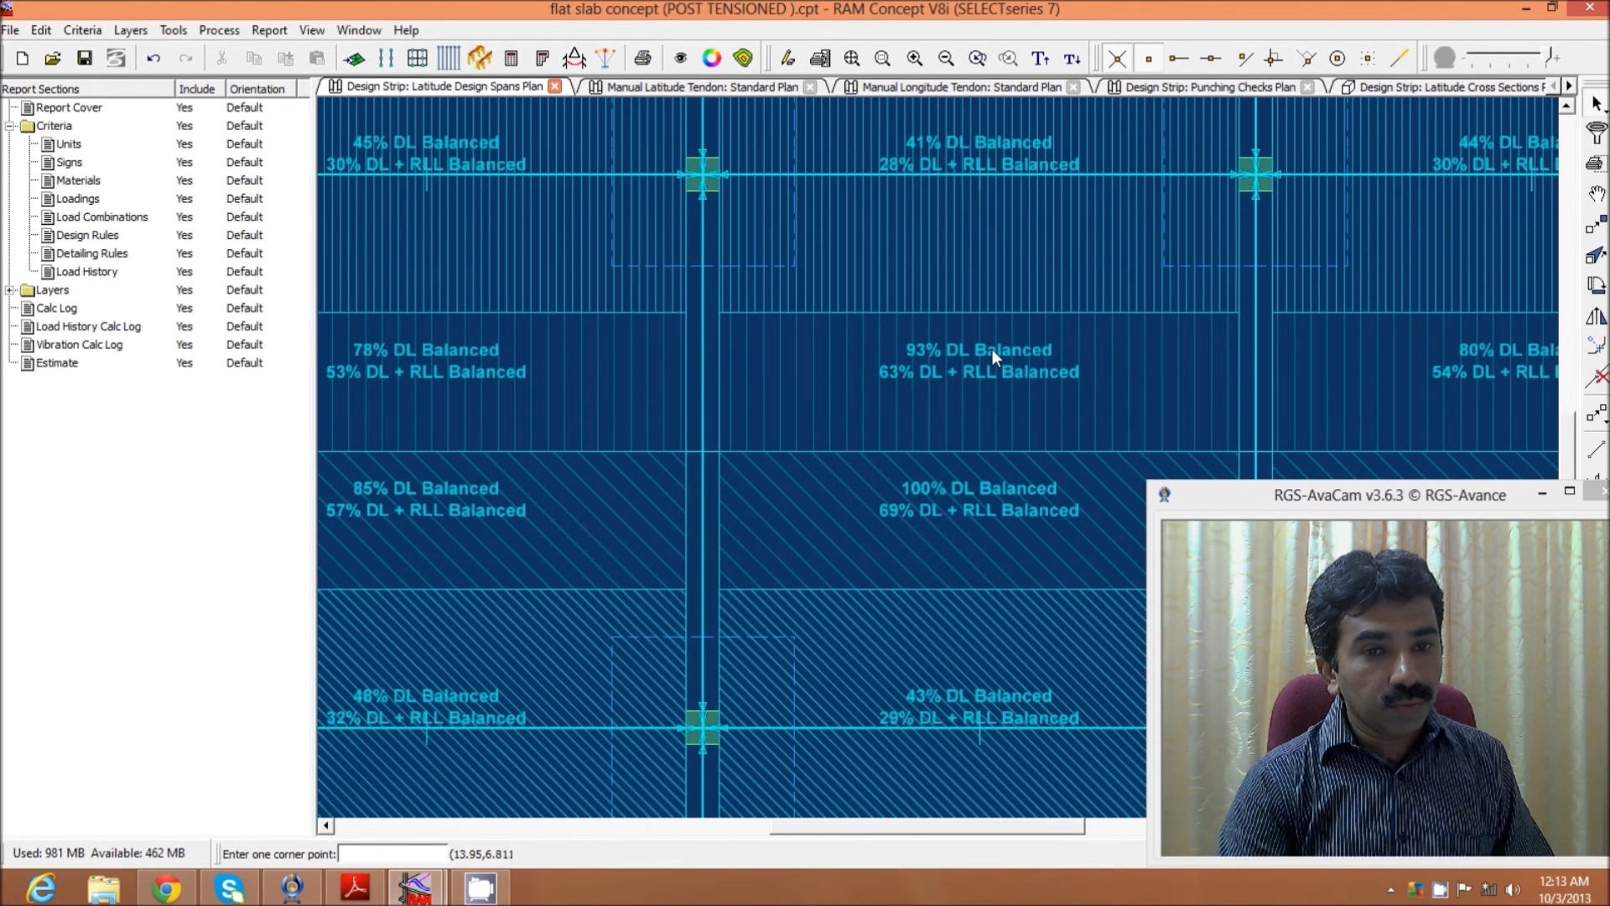
{"action": "scroll", "coordinate": [993, 349], "scroll_direction": "down", "scroll_amount": 2}
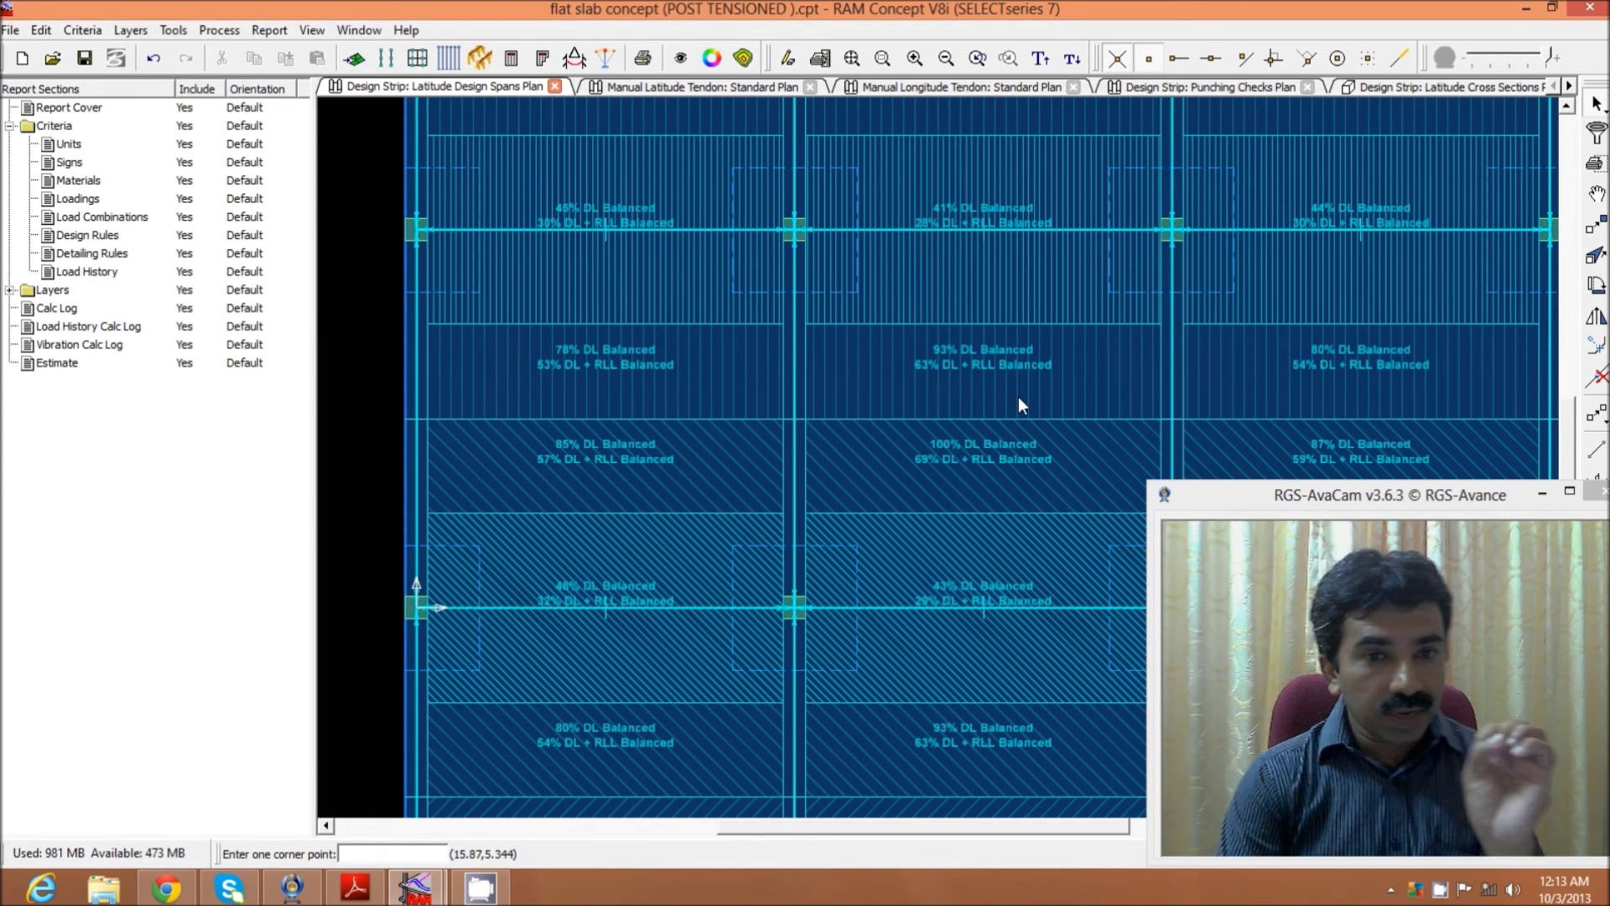
{"action": "scroll", "coordinate": [1020, 380], "scroll_direction": "up", "scroll_amount": 1}
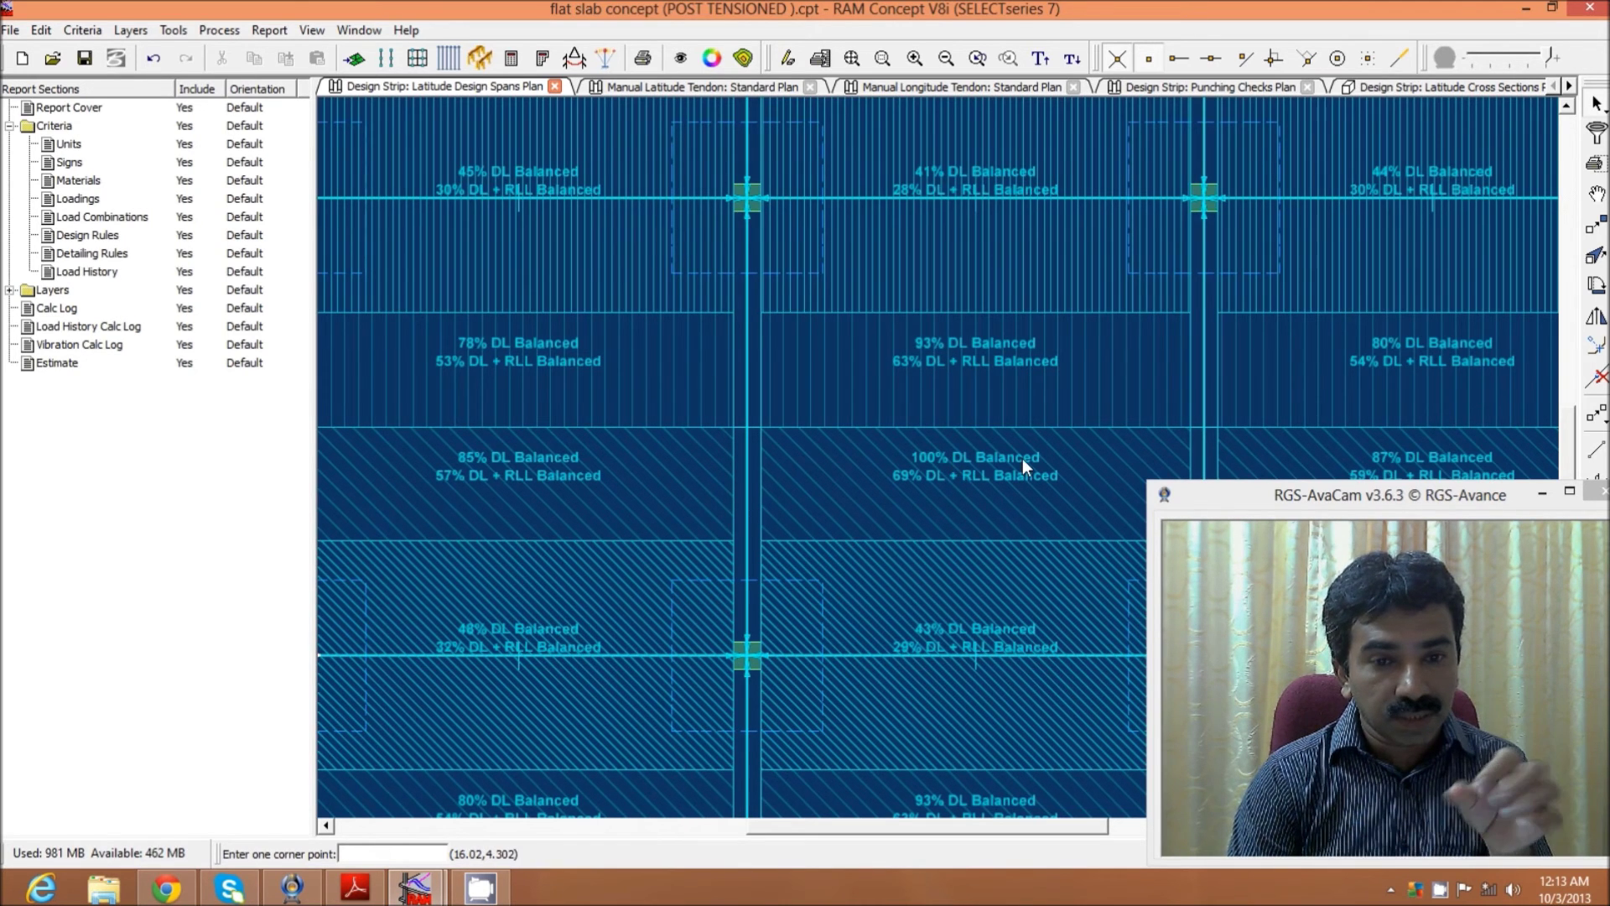
{"action": "scroll", "coordinate": [934, 188], "scroll_direction": "up", "scroll_amount": 4}
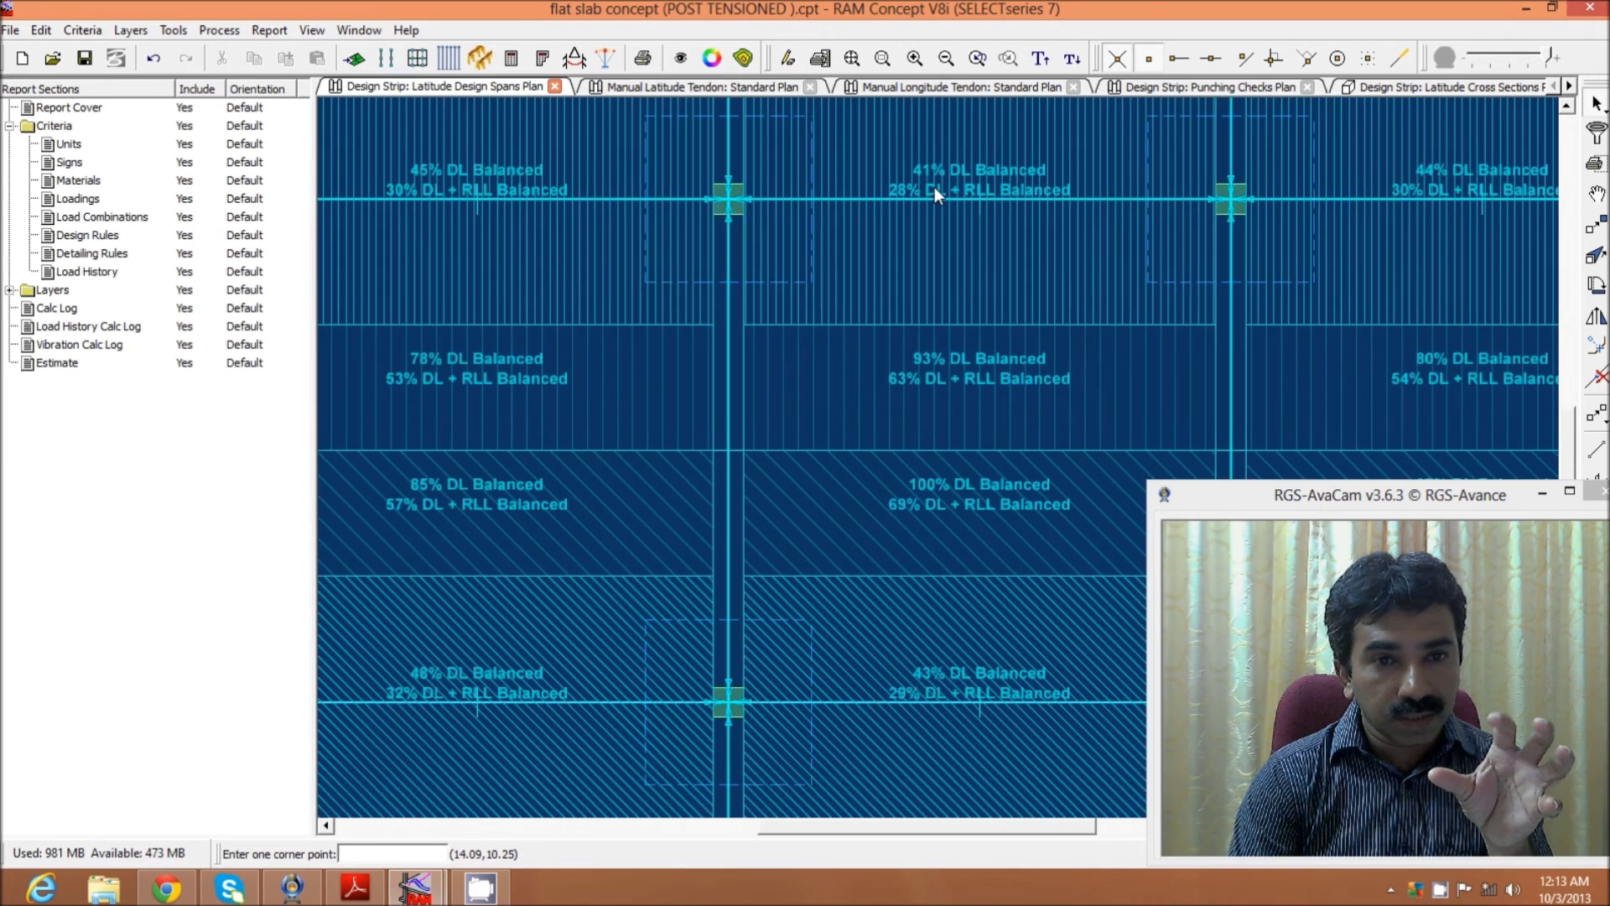
{"action": "scroll", "coordinate": [934, 188], "scroll_direction": "down", "scroll_amount": 2}
{"action": "scroll", "coordinate": [934, 165], "scroll_direction": "up", "scroll_amount": 4}
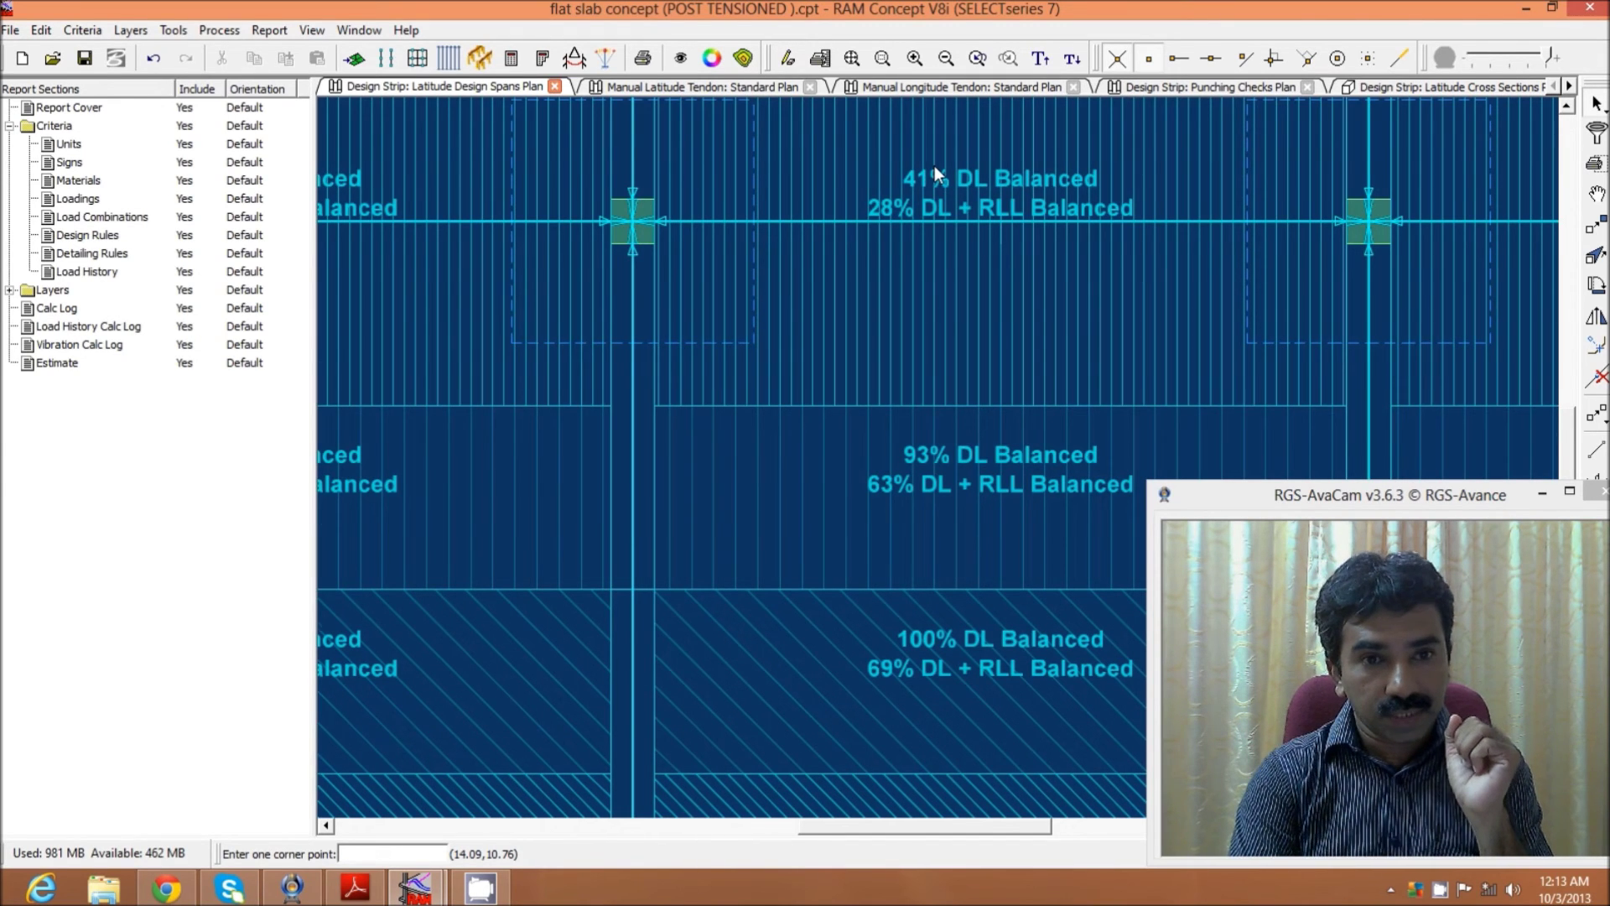
{"action": "scroll", "coordinate": [934, 164], "scroll_direction": "down", "scroll_amount": 2}
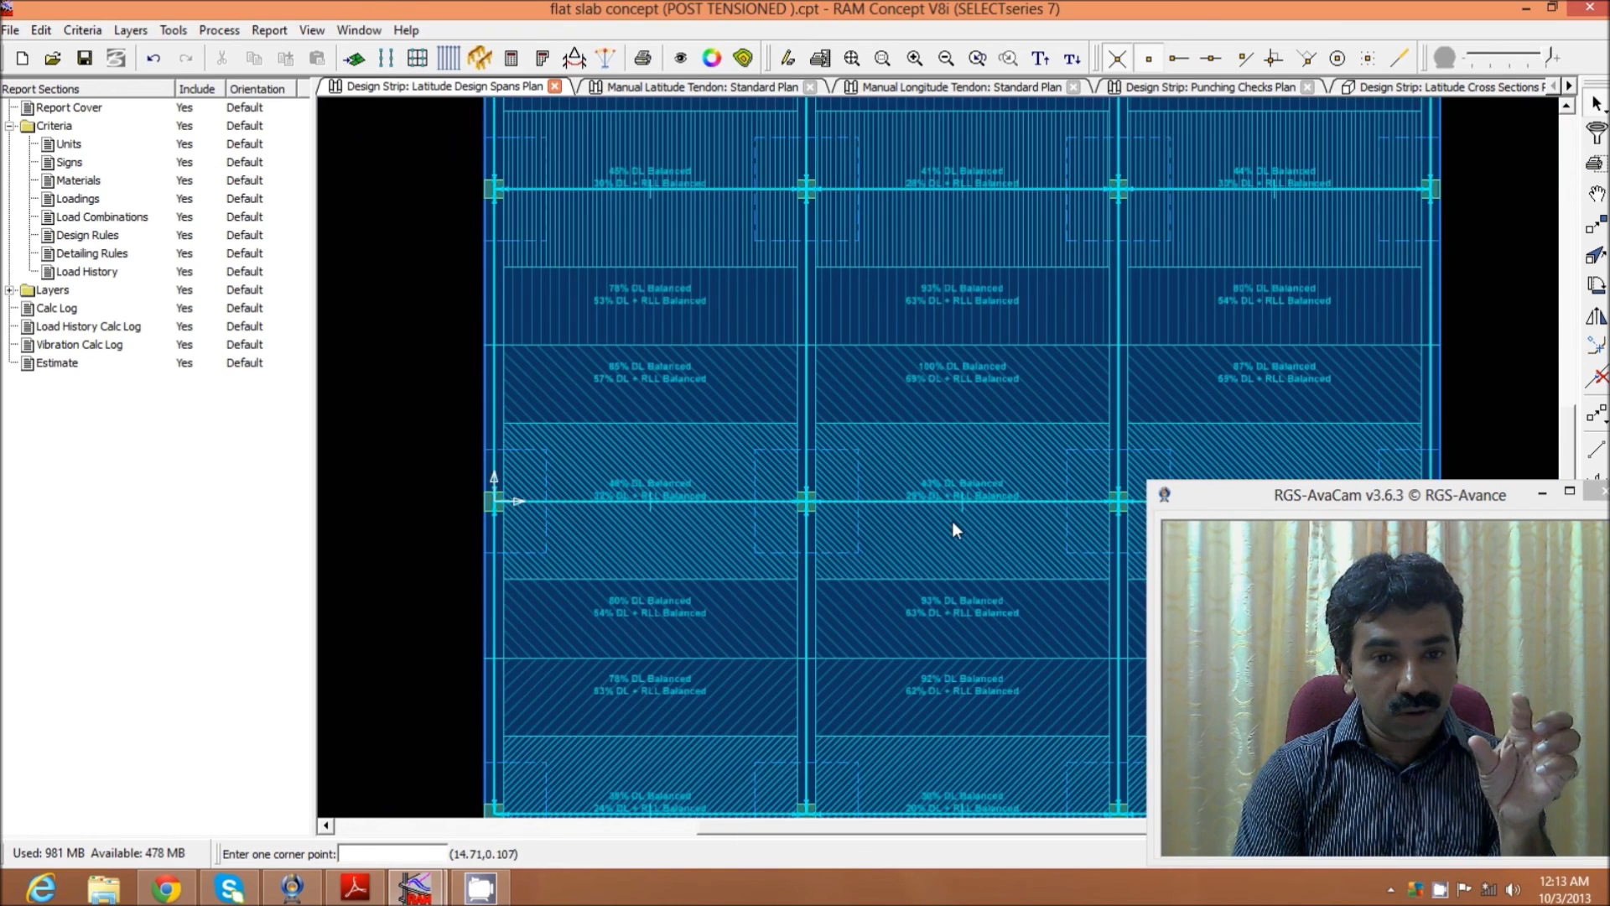
{"action": "scroll", "coordinate": [953, 521], "scroll_direction": "up", "scroll_amount": 3}
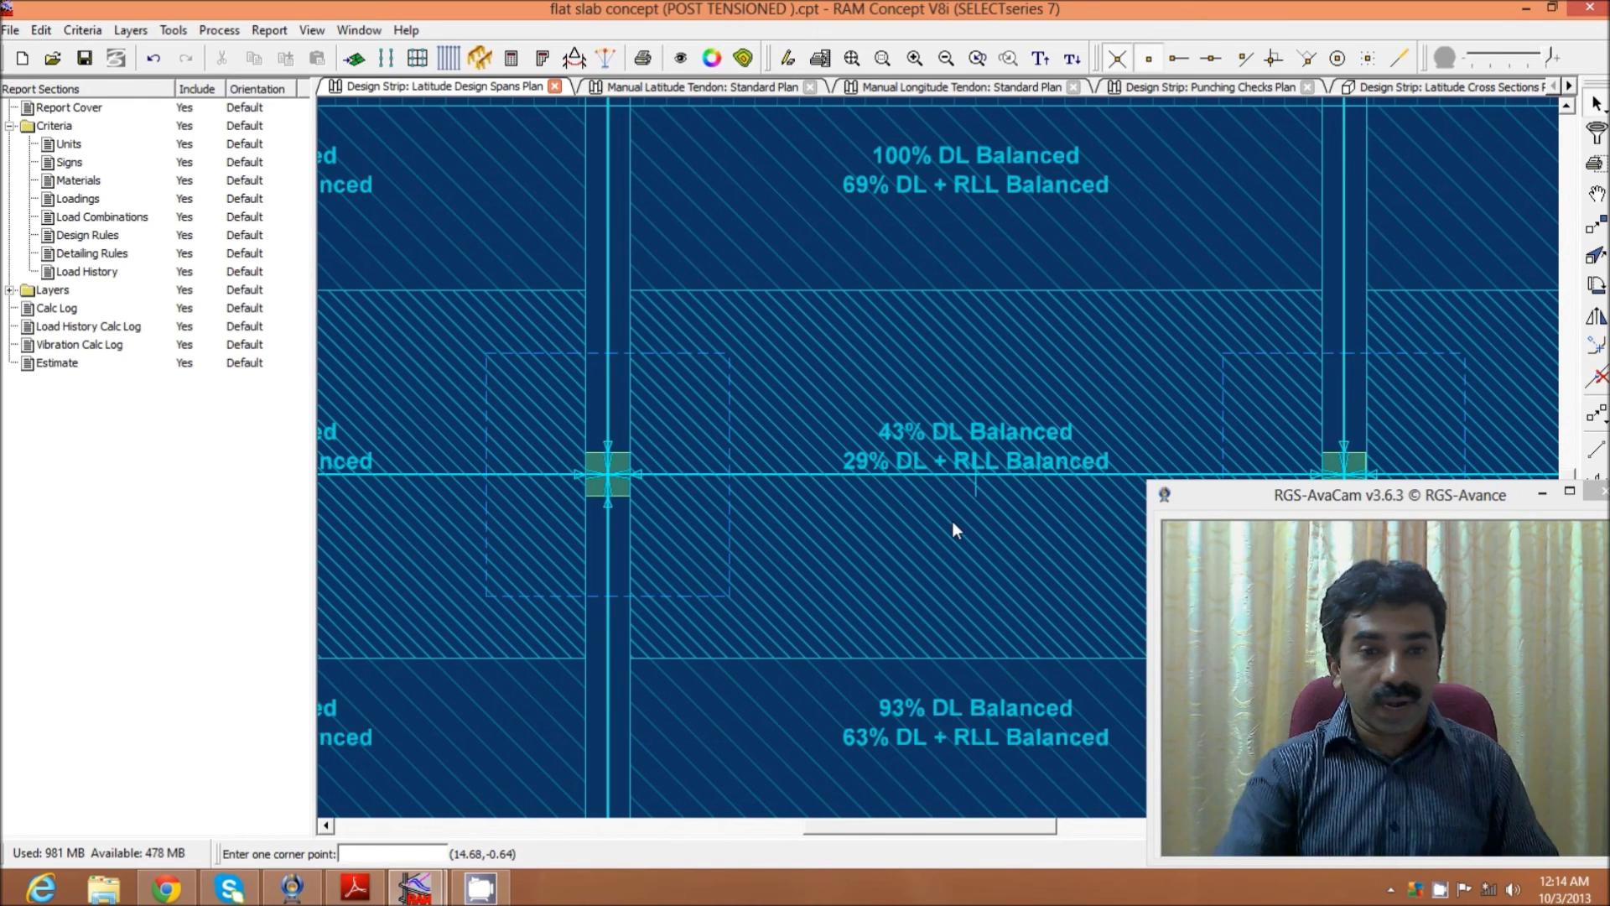
Step: Display the Manual Longitude Tendon: Standard Plan
{"action": "left_click", "coordinate": [140, 34]}
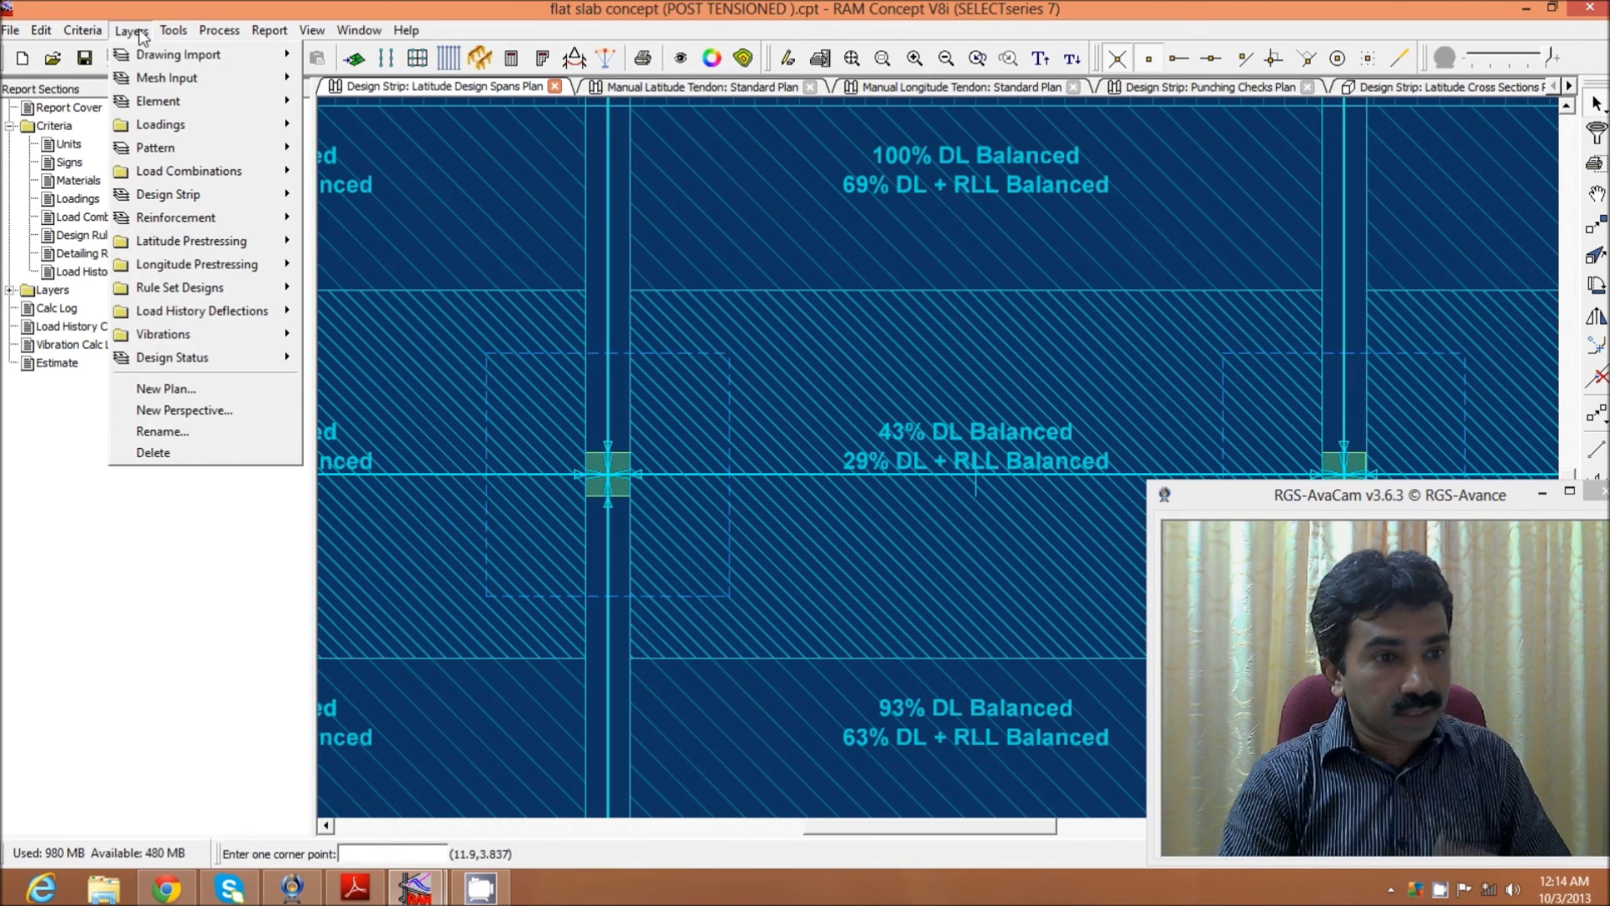
{"action": "mouse_move", "coordinate": [229, 265]}
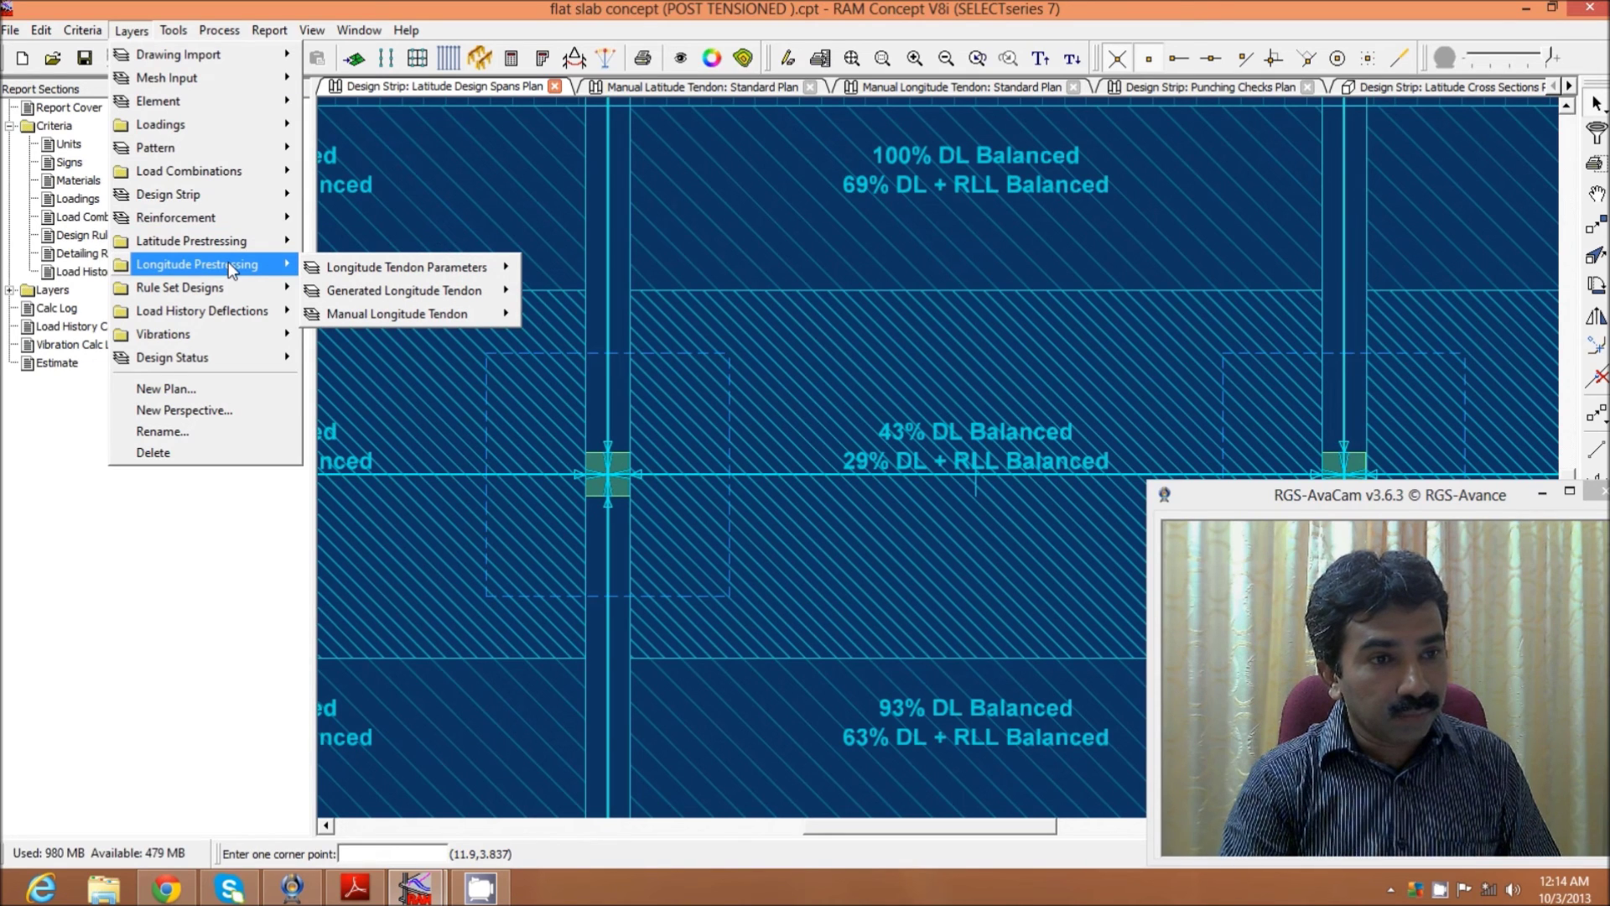
{"action": "mouse_move", "coordinate": [384, 310]}
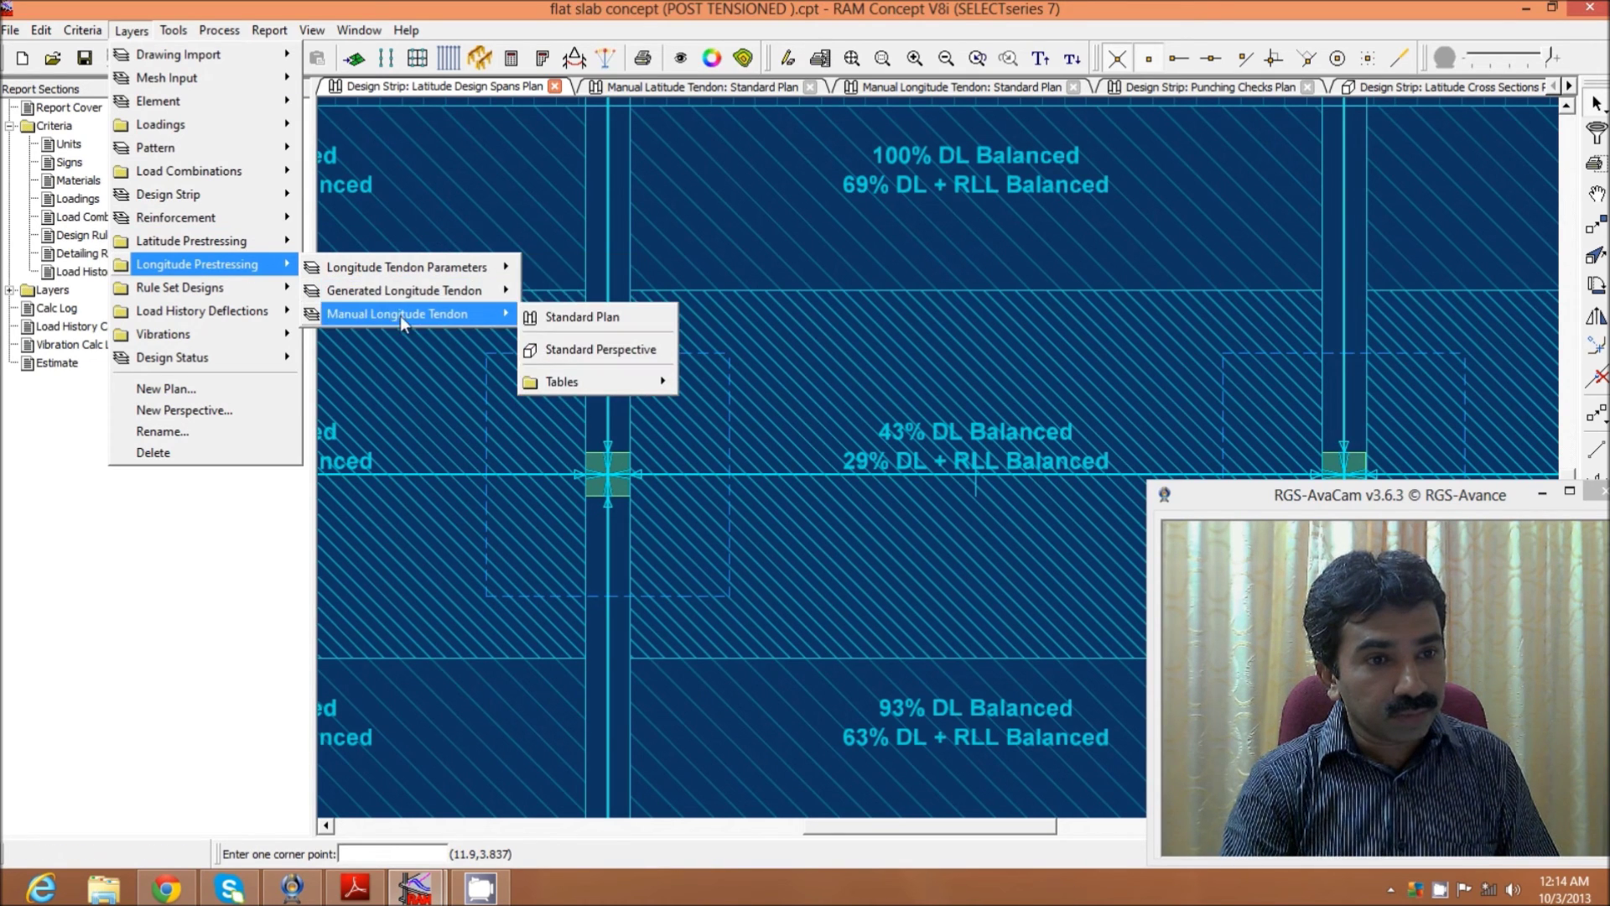
{"action": "left_click", "coordinate": [577, 318]}
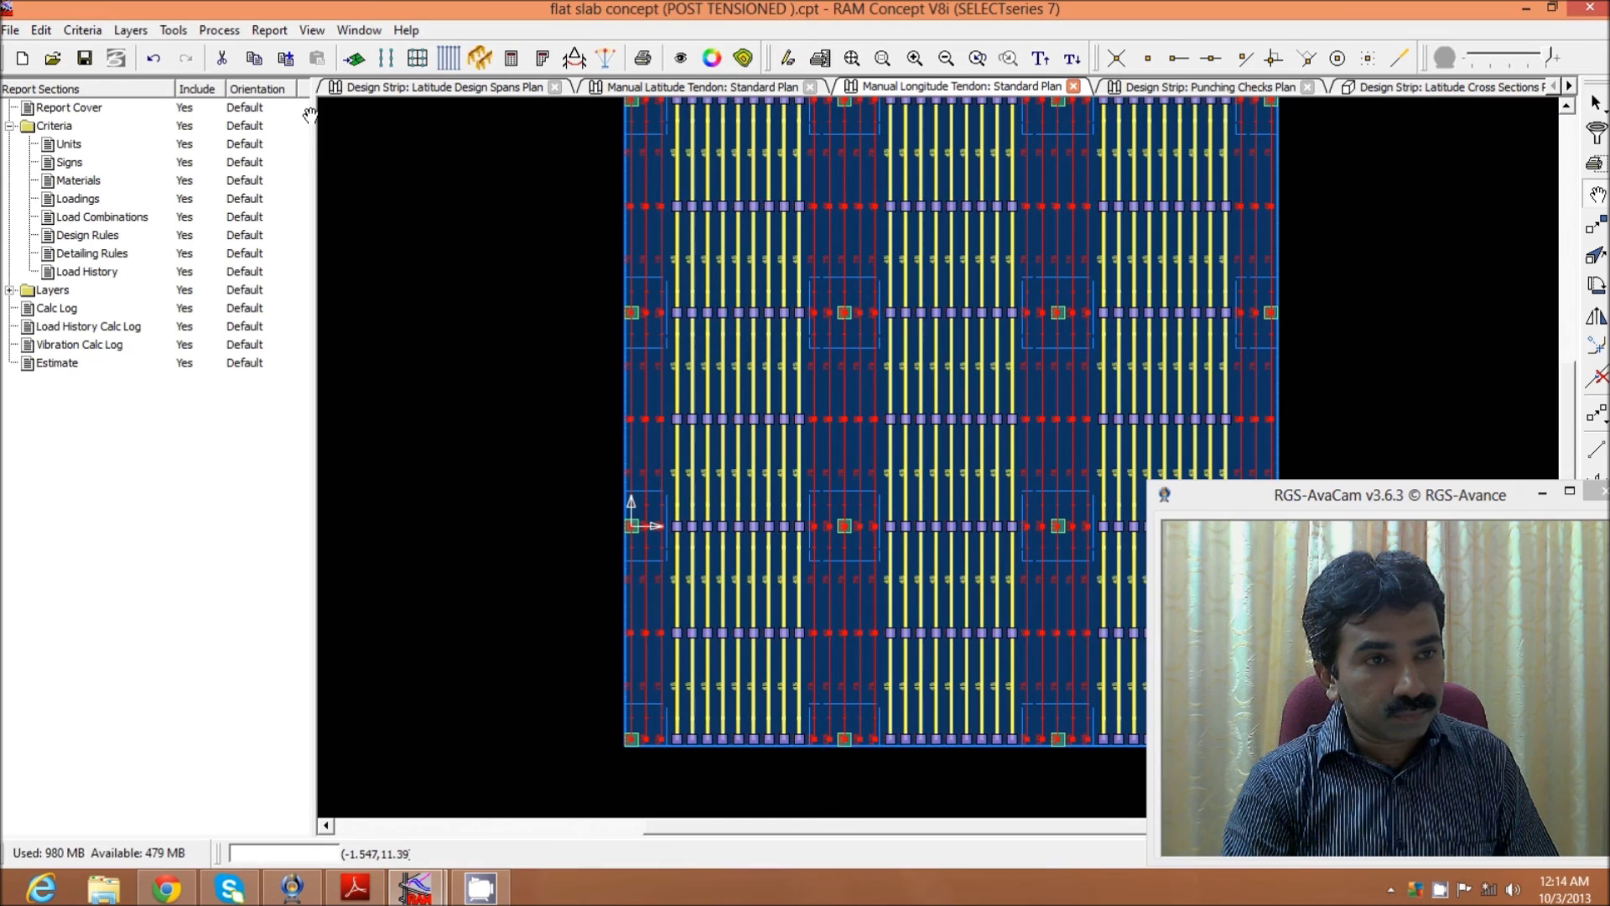
Step: Switch to the Design Strip: Longitude Design Spans Plan
{"action": "left_click", "coordinate": [140, 29]}
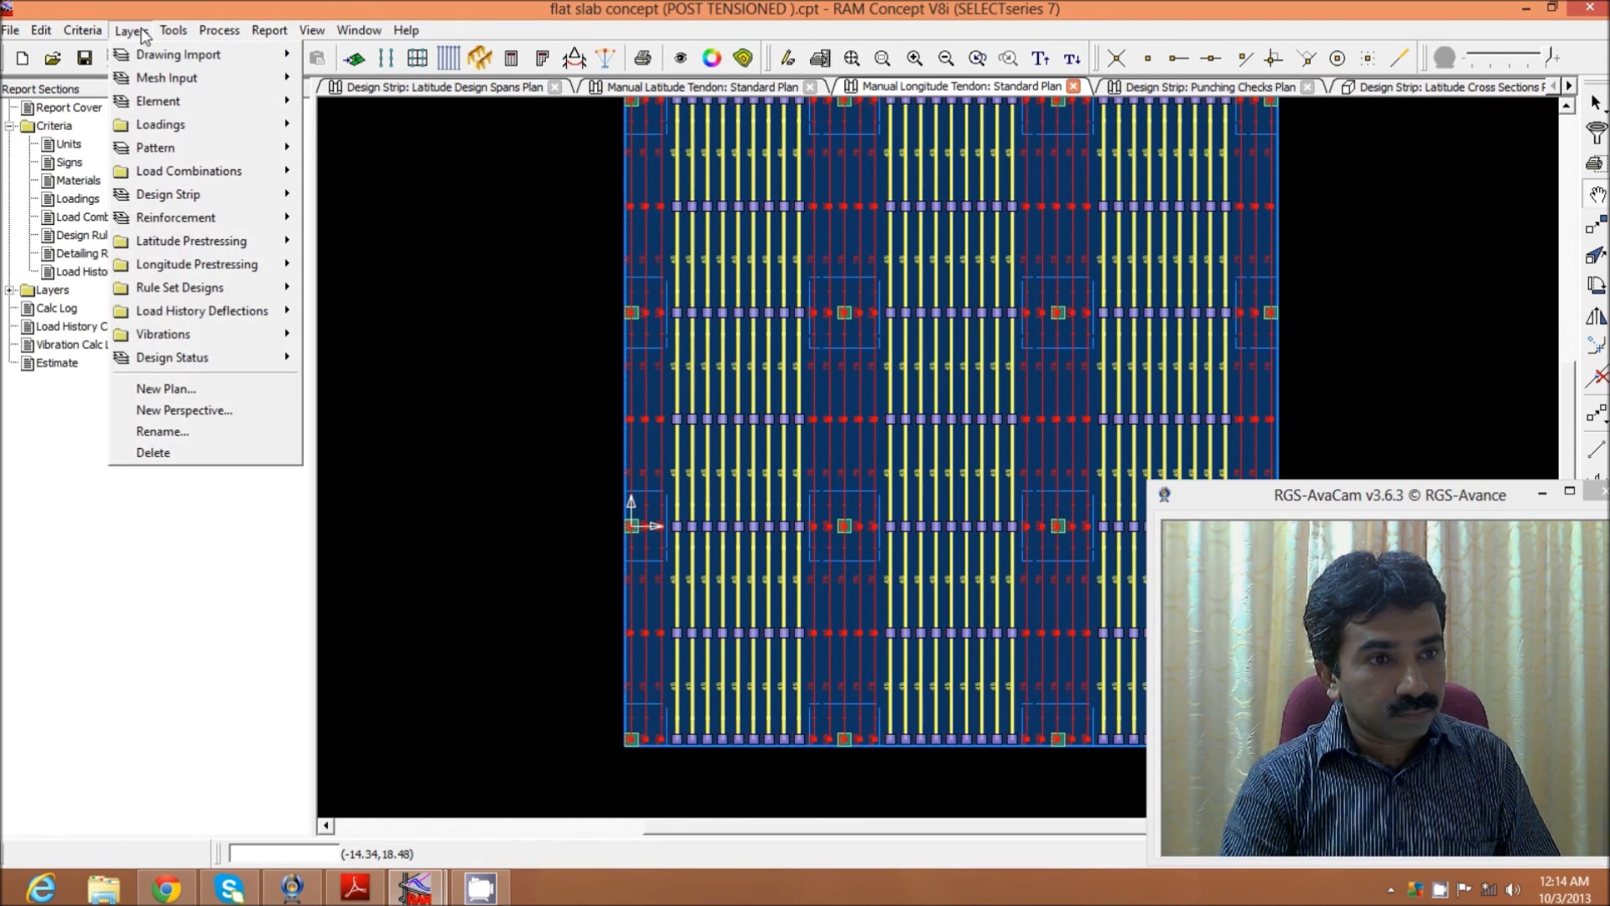
{"action": "mouse_move", "coordinate": [185, 211]}
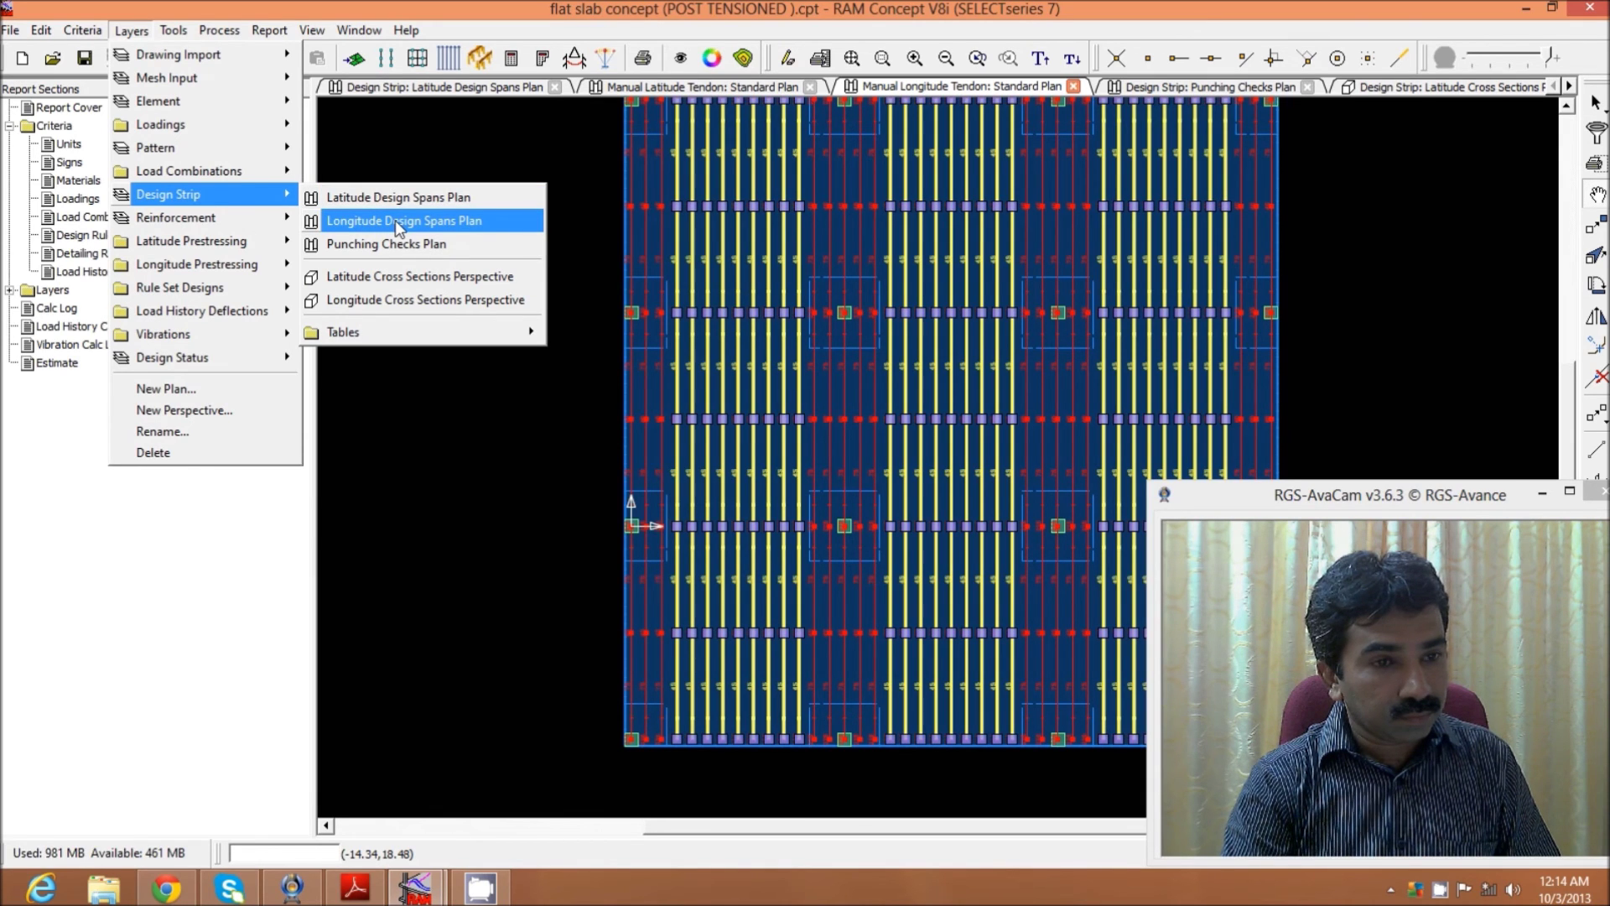
{"action": "left_click", "coordinate": [395, 220]}
{"action": "scroll", "coordinate": [741, 549], "scroll_direction": "up", "scroll_amount": 5}
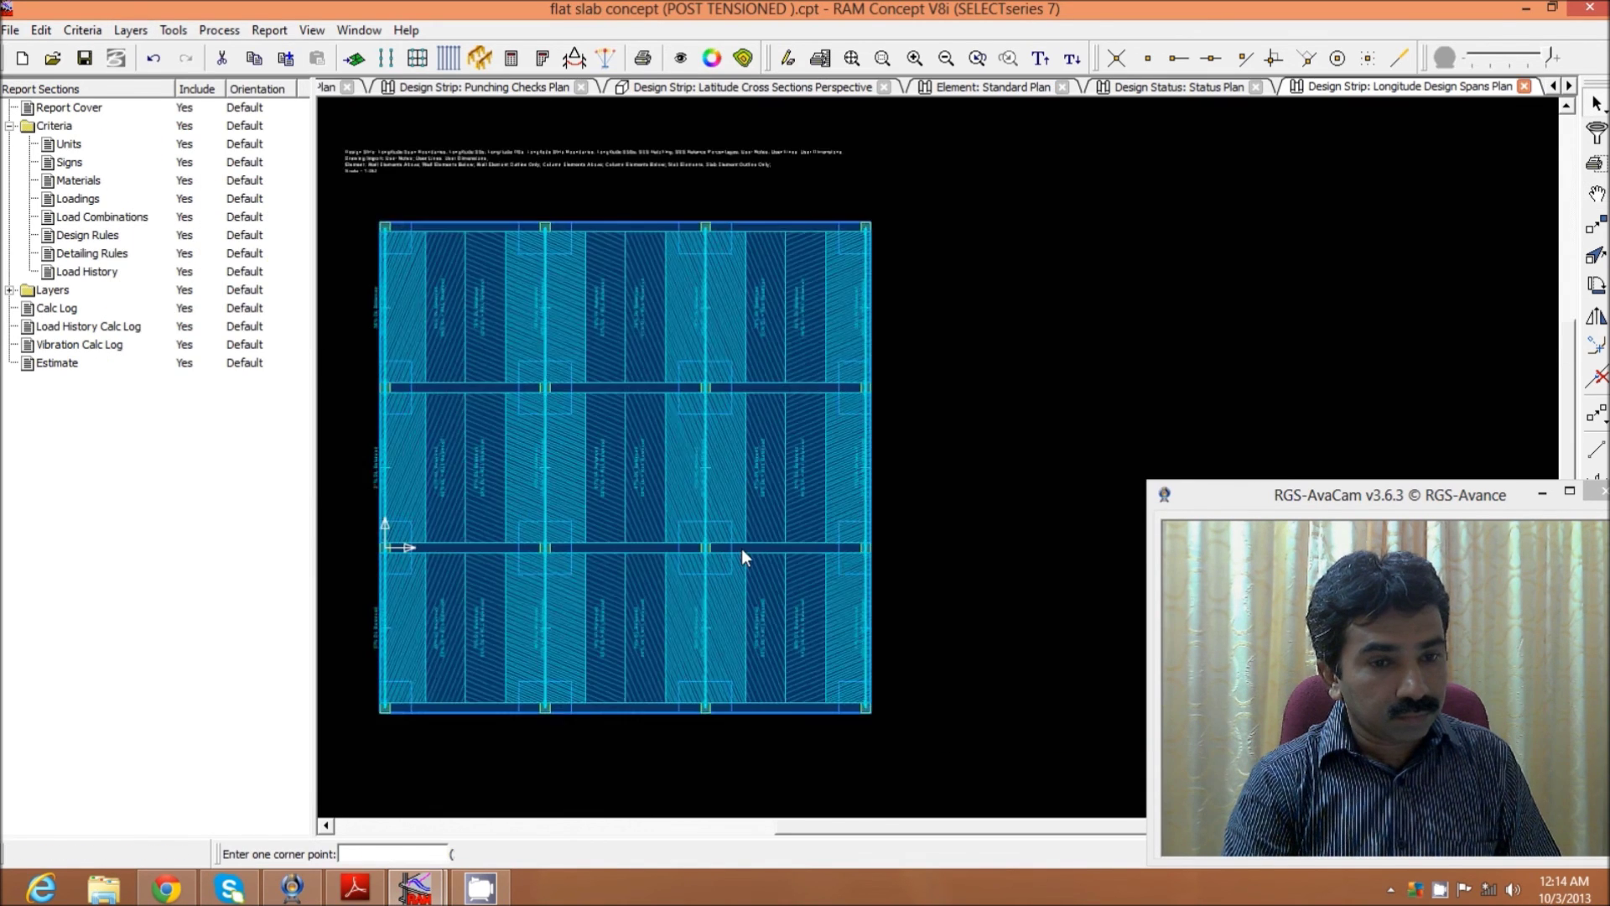
{"action": "scroll", "coordinate": [580, 519], "scroll_direction": "down", "scroll_amount": 2}
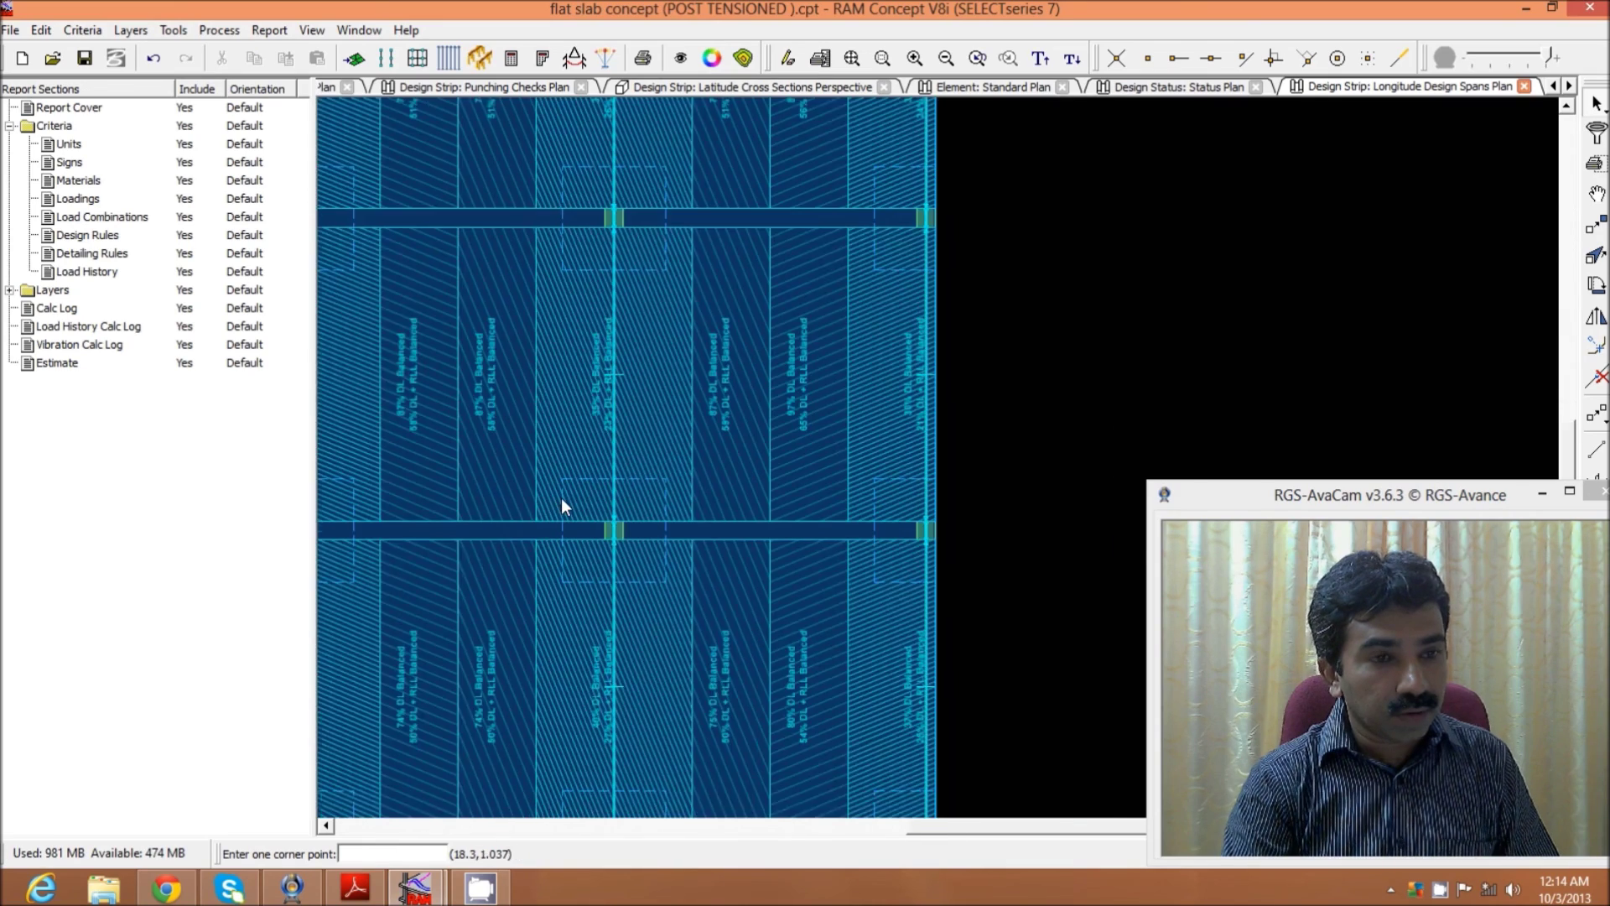
{"action": "scroll", "coordinate": [335, 414], "scroll_direction": "down", "scroll_amount": 1}
{"action": "scroll", "coordinate": [503, 394], "scroll_direction": "up", "scroll_amount": 1}
{"action": "scroll", "coordinate": [503, 394], "scroll_direction": "up", "scroll_amount": 1}
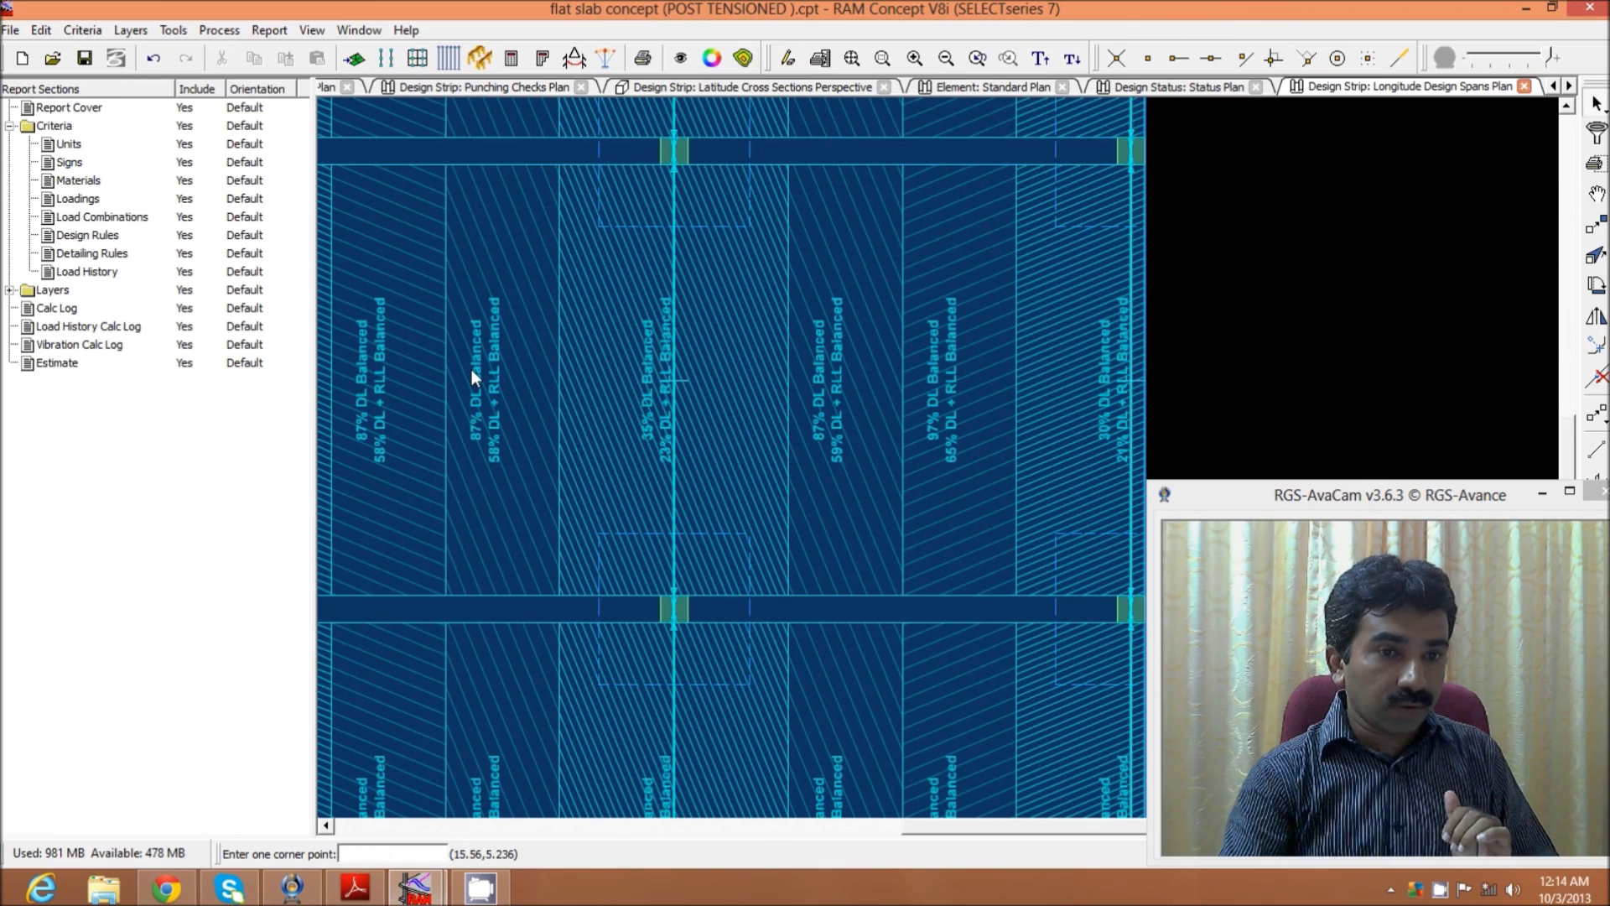
{"action": "scroll", "coordinate": [654, 431], "scroll_direction": "up", "scroll_amount": 1}
{"action": "scroll", "coordinate": [657, 431], "scroll_direction": "up", "scroll_amount": 1}
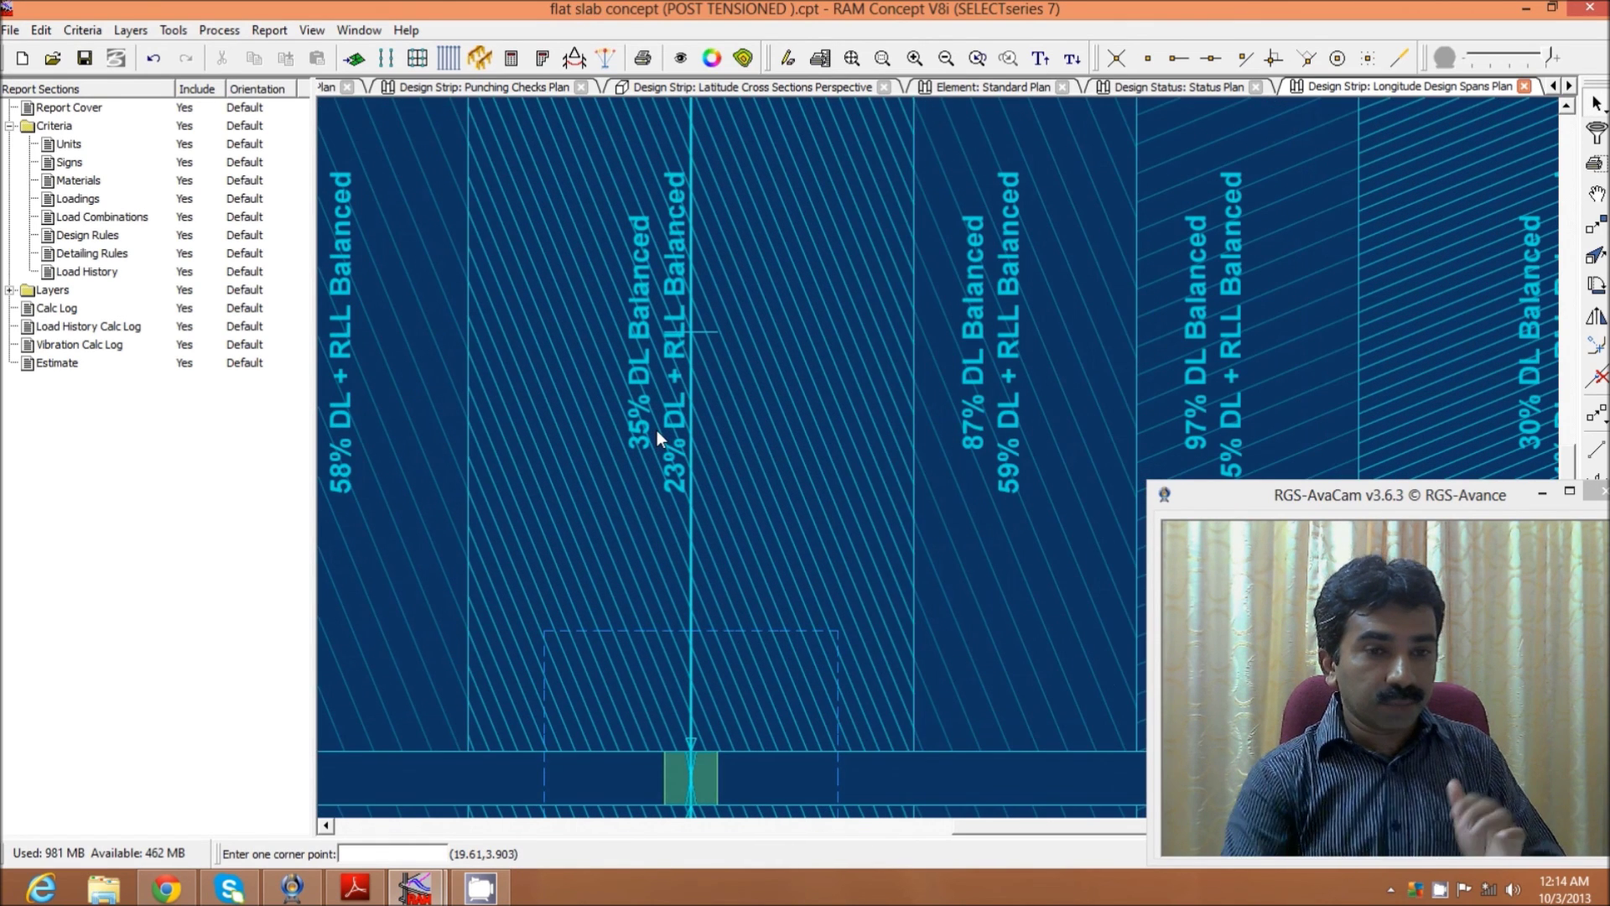